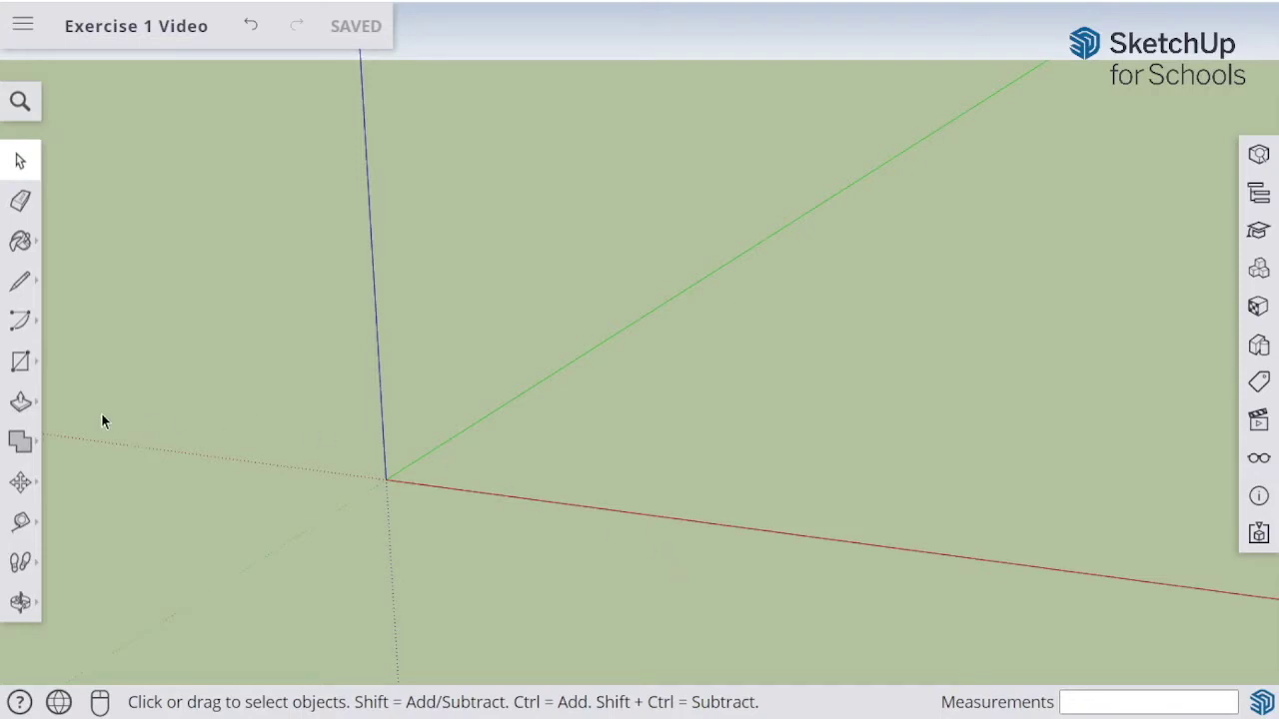
# Draw a circle of radius 40 centred near the origin.
pyautogui.click(22, 365)
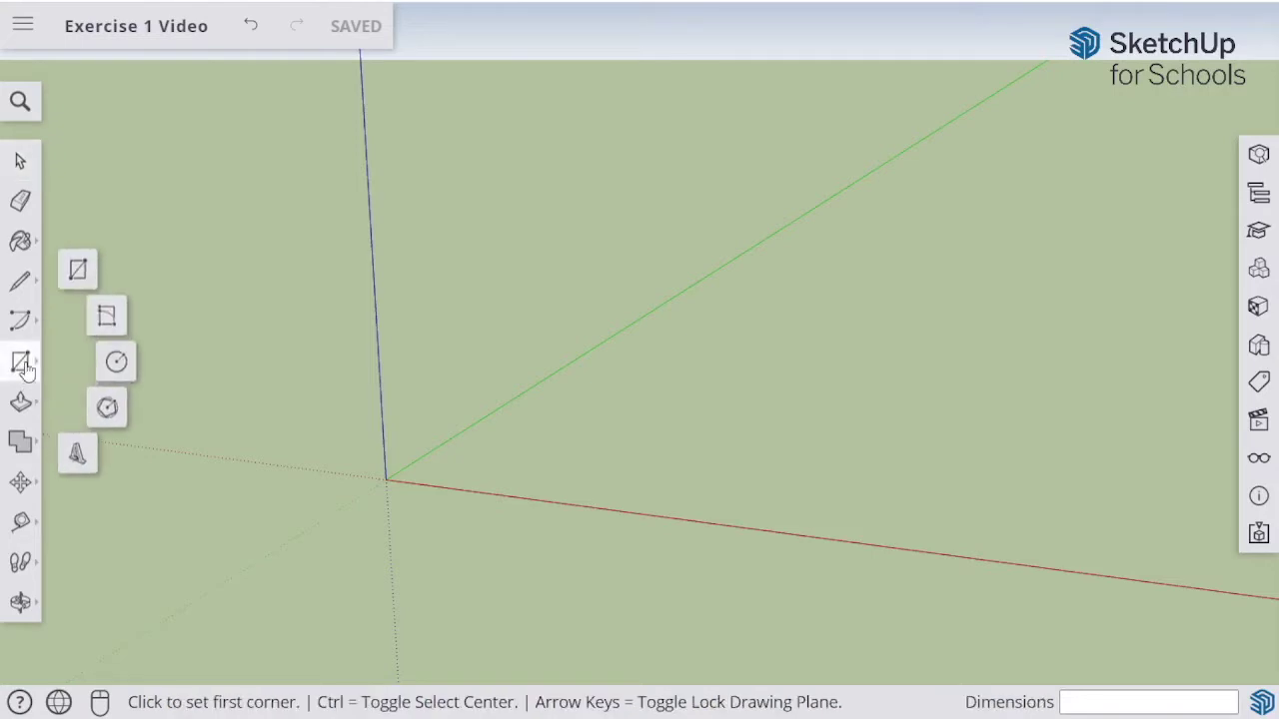
pyautogui.click(115, 361)
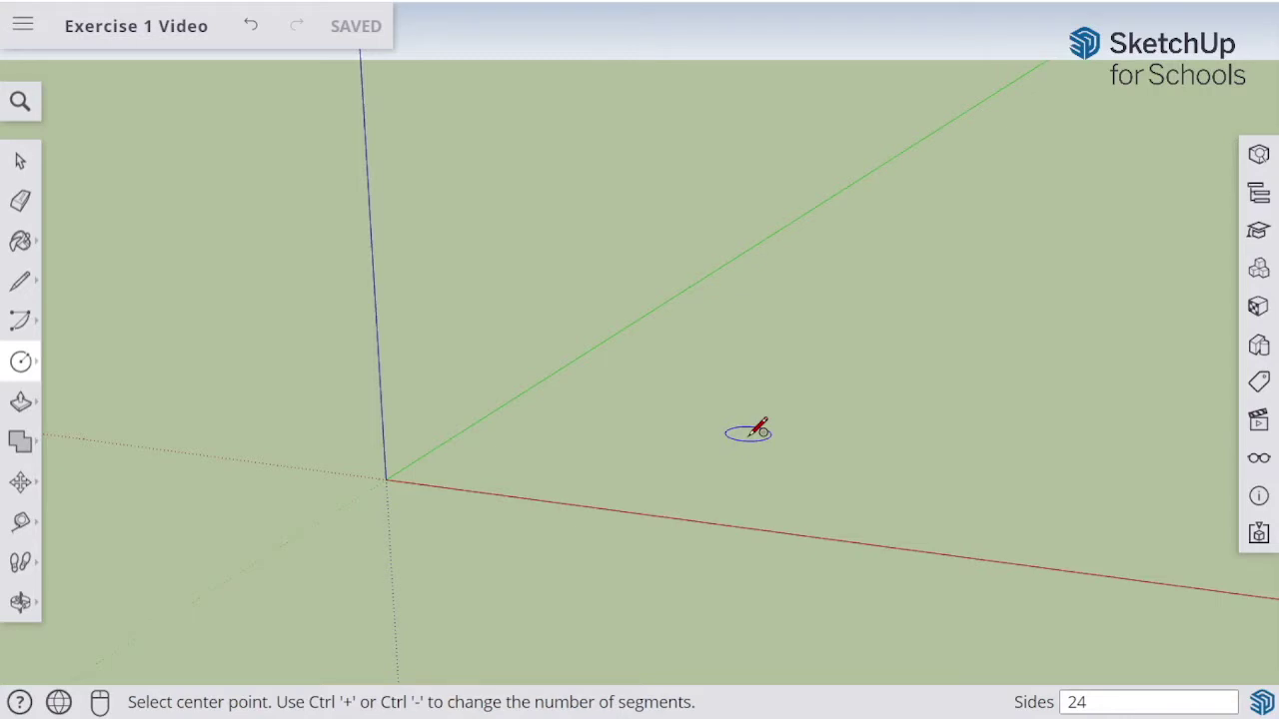
pyautogui.click(688, 451)
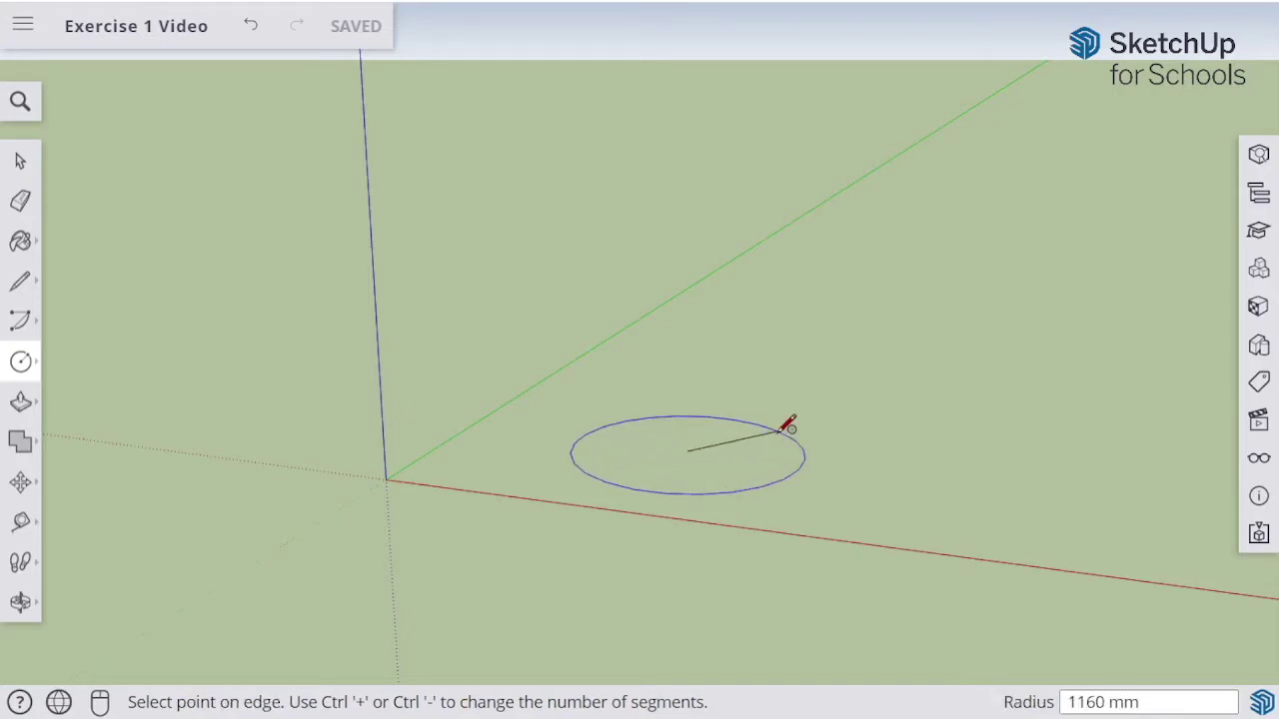
pyautogui.write('40')
pyautogui.press('Return')
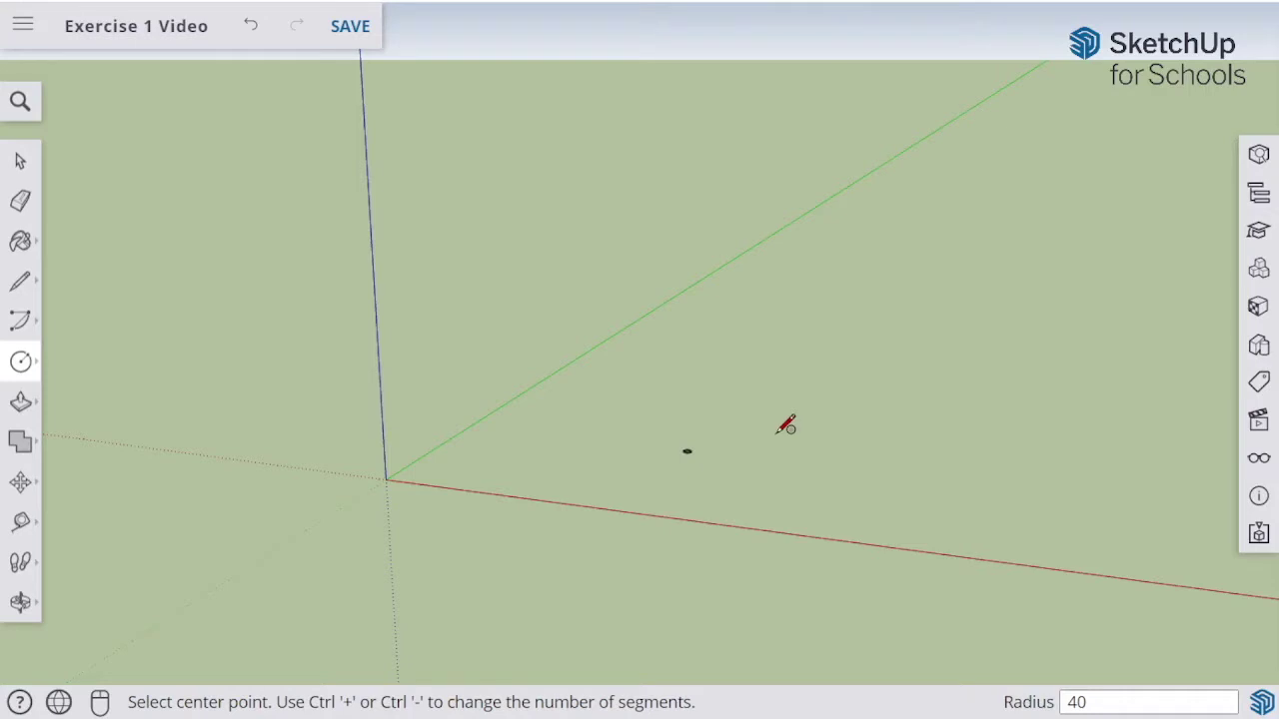
# Zoom in and orbit to look down on the new circle.
pyautogui.scroll(2, 713, 457)
pyautogui.scroll(4, 713, 460)
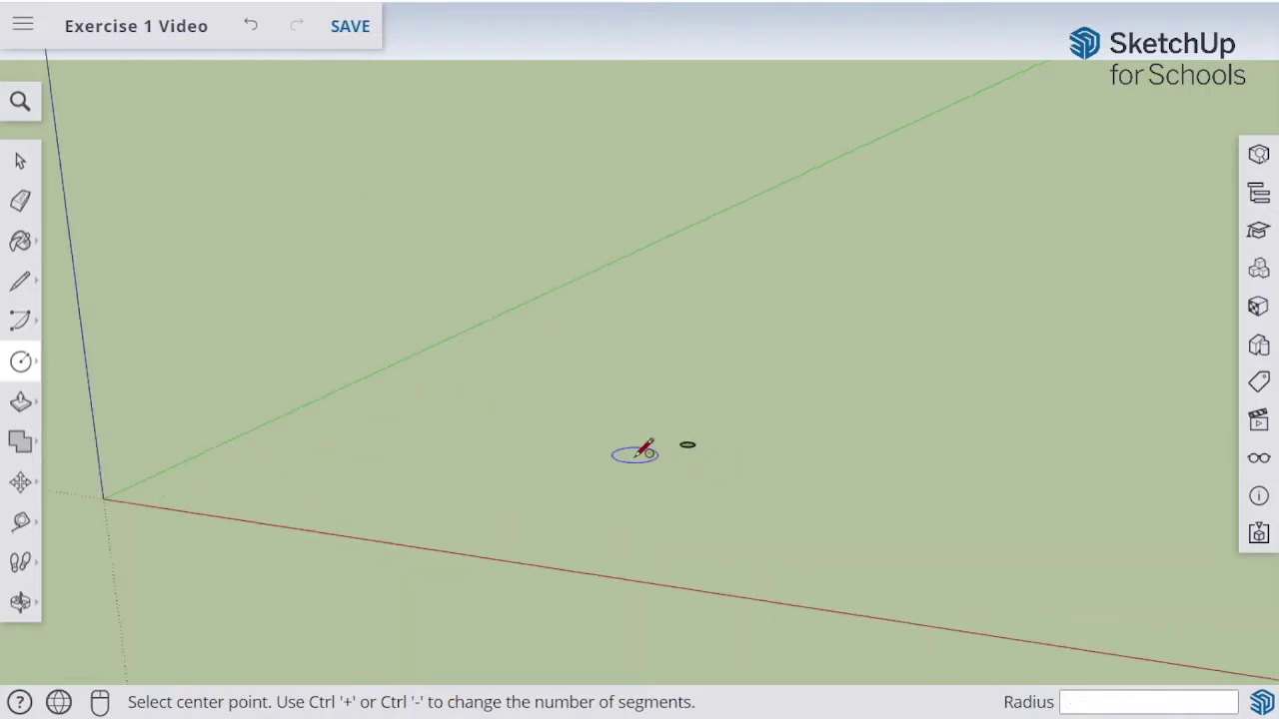
pyautogui.scroll(5, 721, 436)
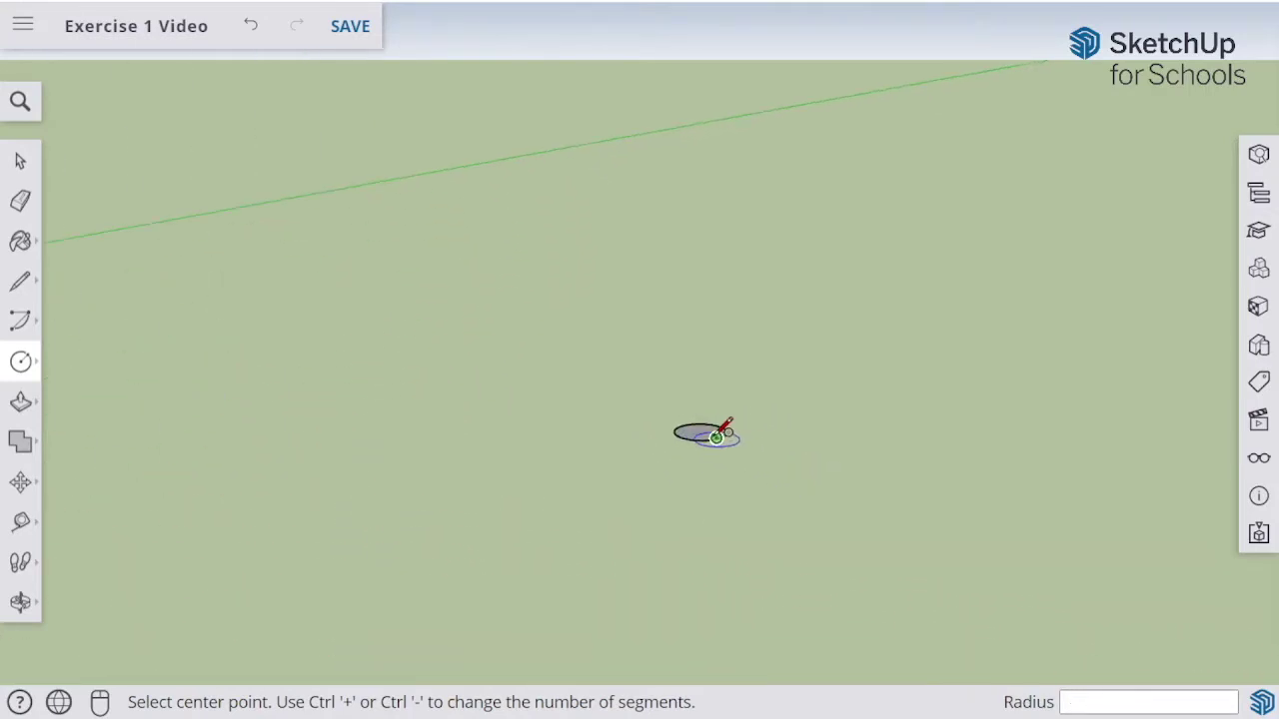
pyautogui.scroll(3, 700, 480)
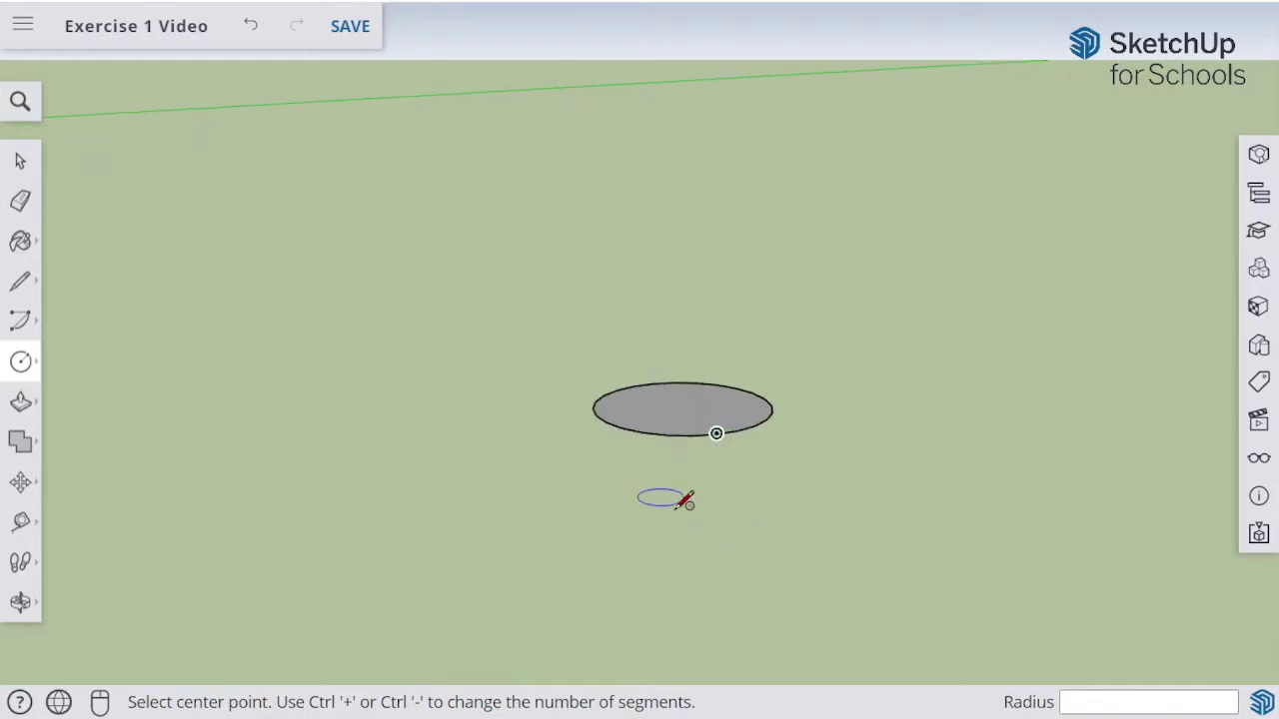
pyautogui.scroll(2, 617, 234)
pyautogui.moveTo(911, 224); pyautogui.dragTo(1049, 320, button='middle')
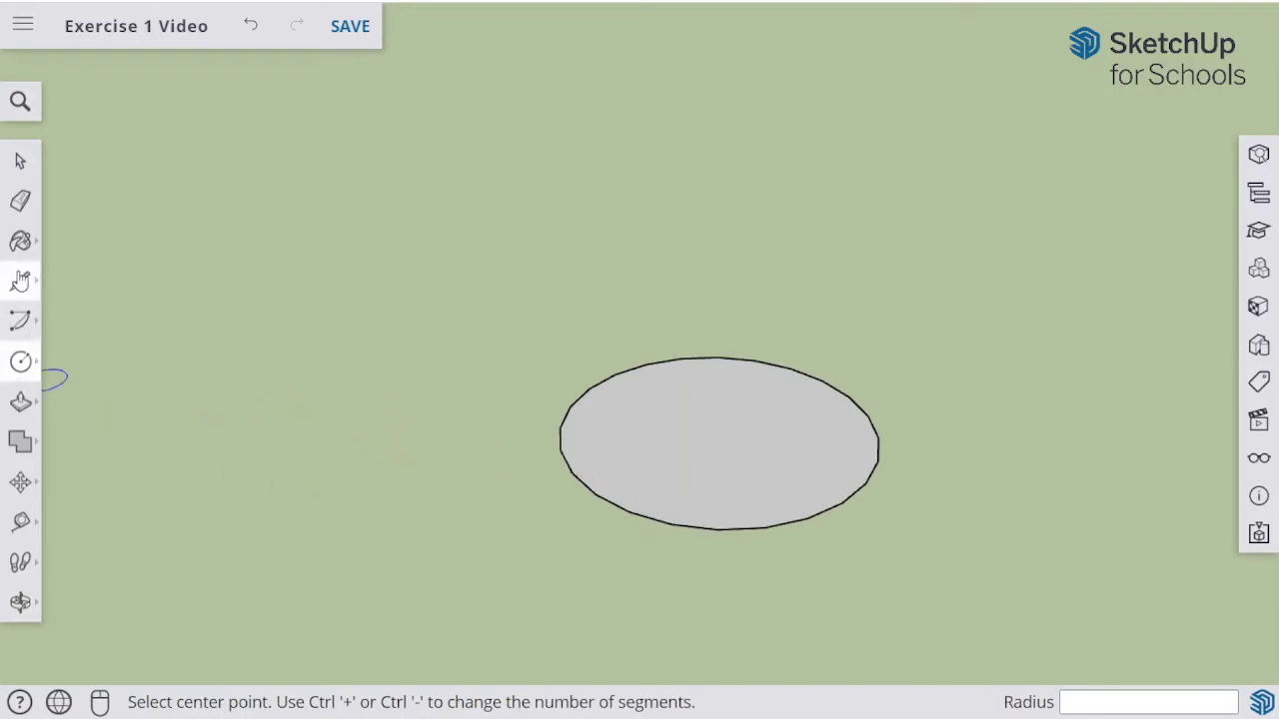
pyautogui.click(24, 404)
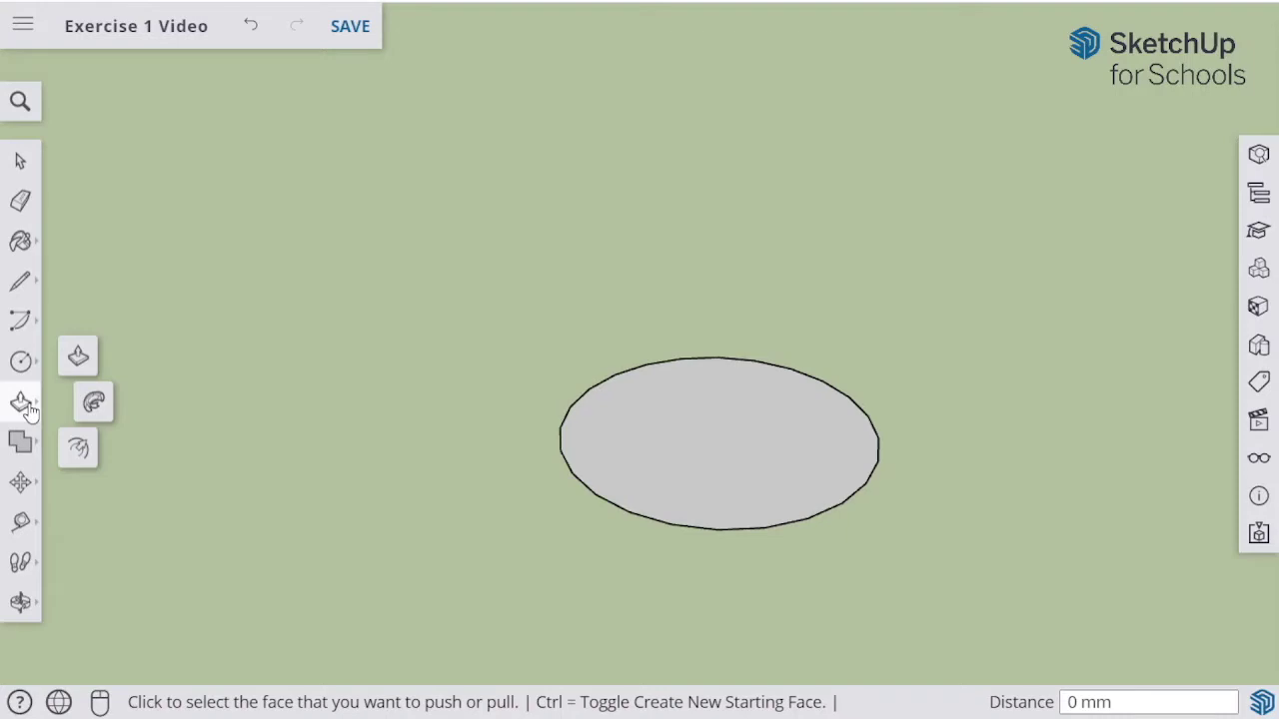
# Push/pull the circle face up 5 mm into a solid disc.
pyautogui.click(79, 357)
pyautogui.click(756, 471)
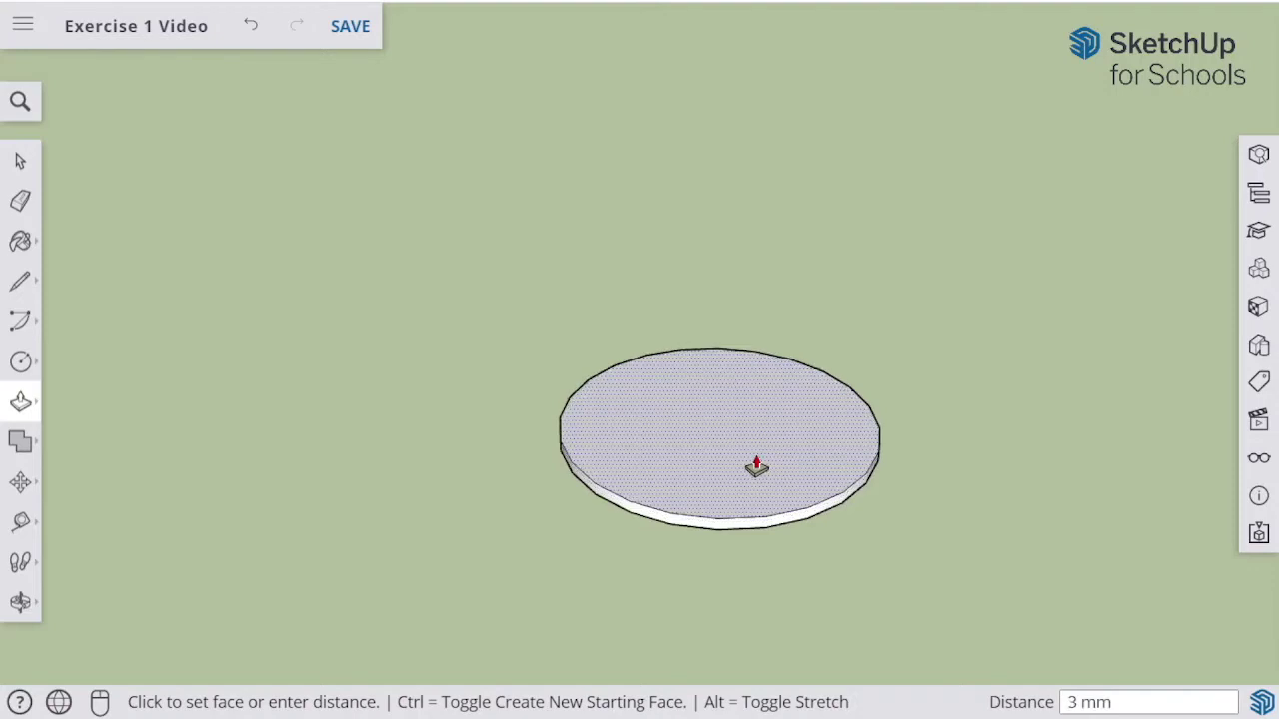
pyautogui.write('5')
pyautogui.press('Return')
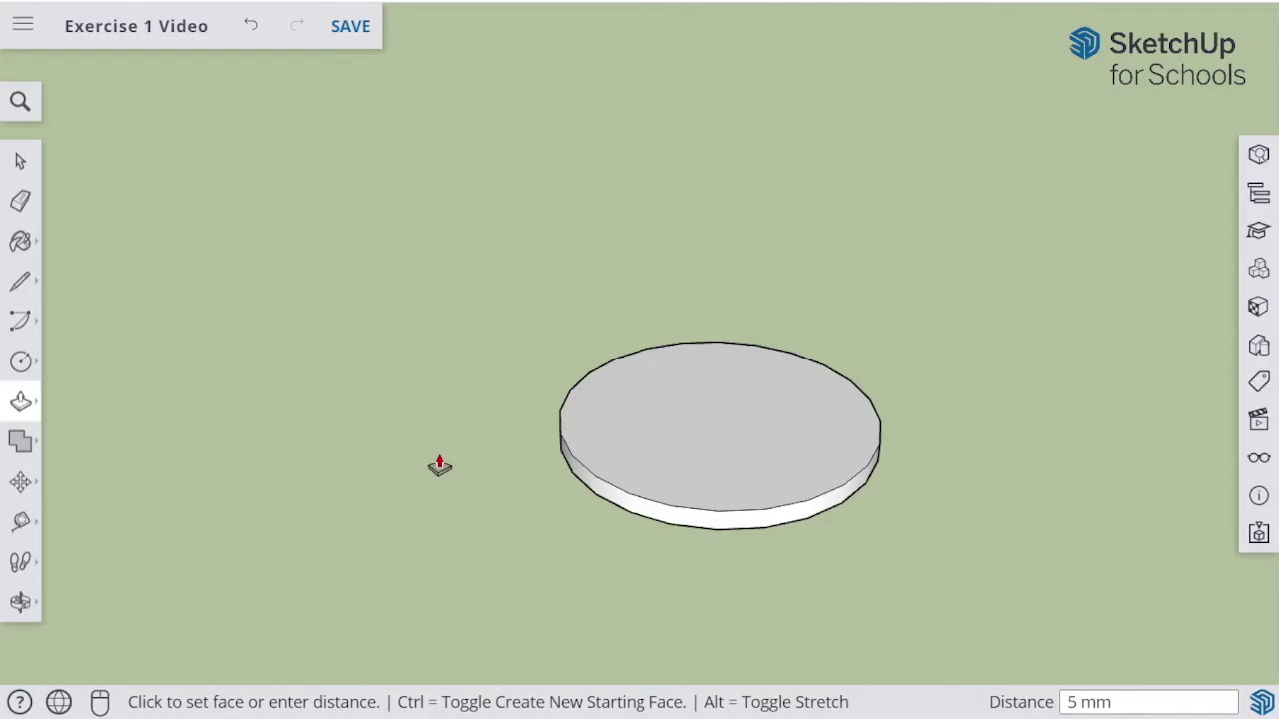
# Orbit and zoom to view the disc from above.
pyautogui.moveTo(1025, 365); pyautogui.dragTo(935, 590, button='middle')
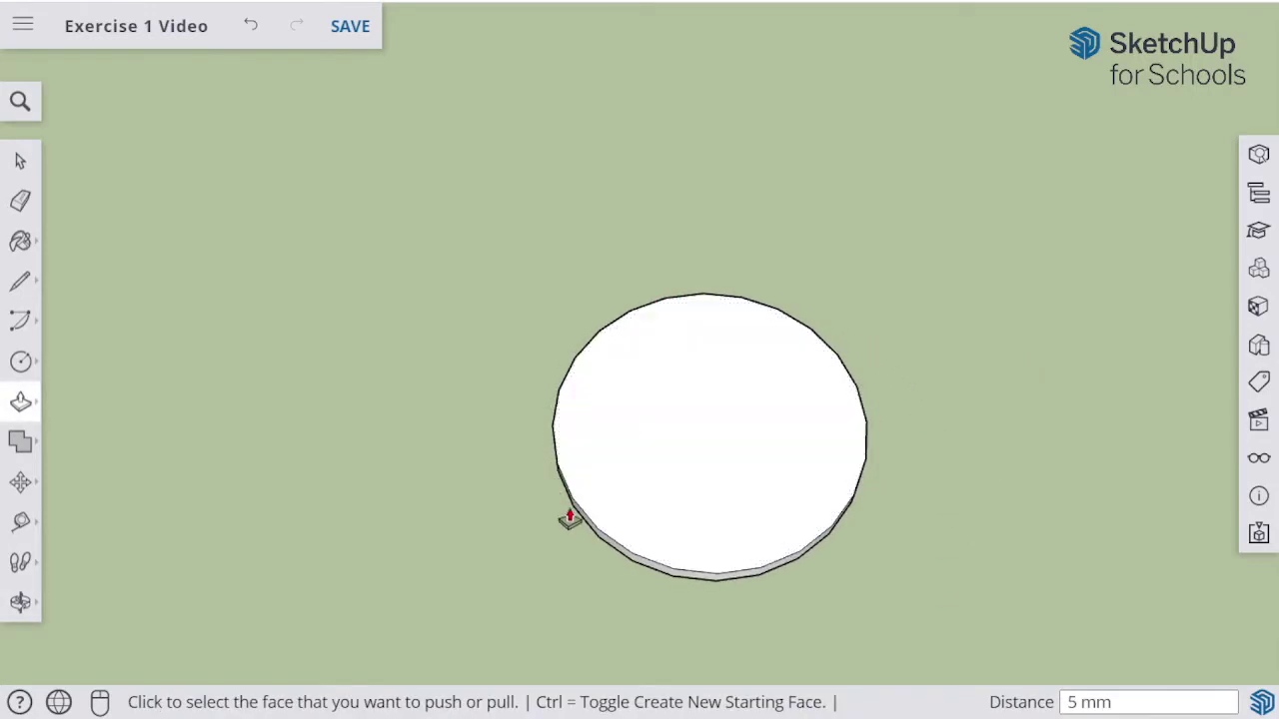
pyautogui.scroll(-4, 431, 383)
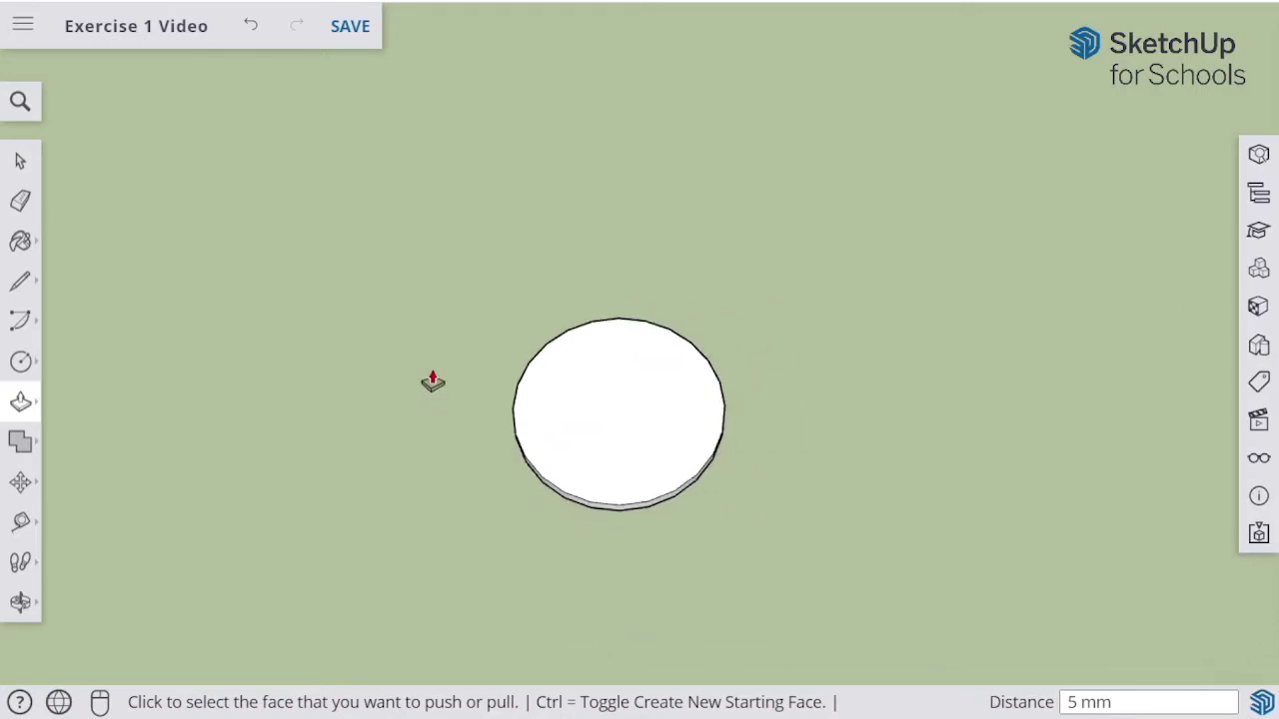
pyautogui.scroll(5, 285, 428)
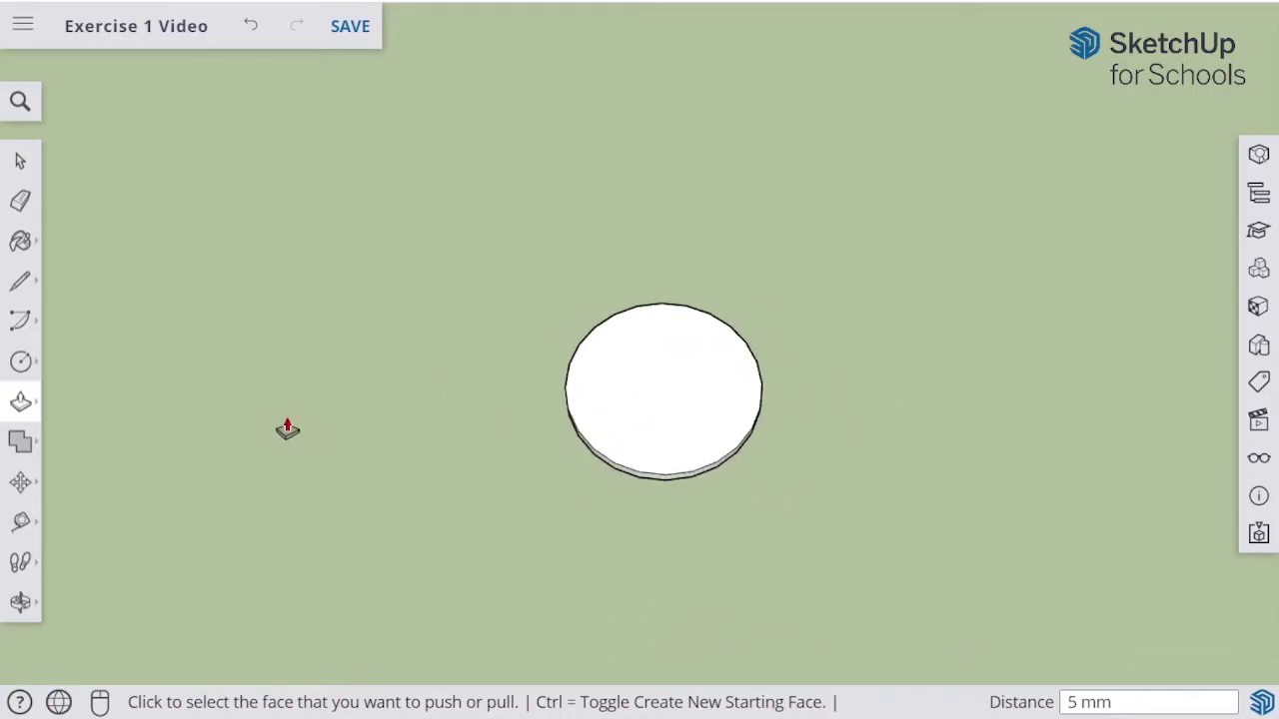
pyautogui.scroll(3, 1064, 504)
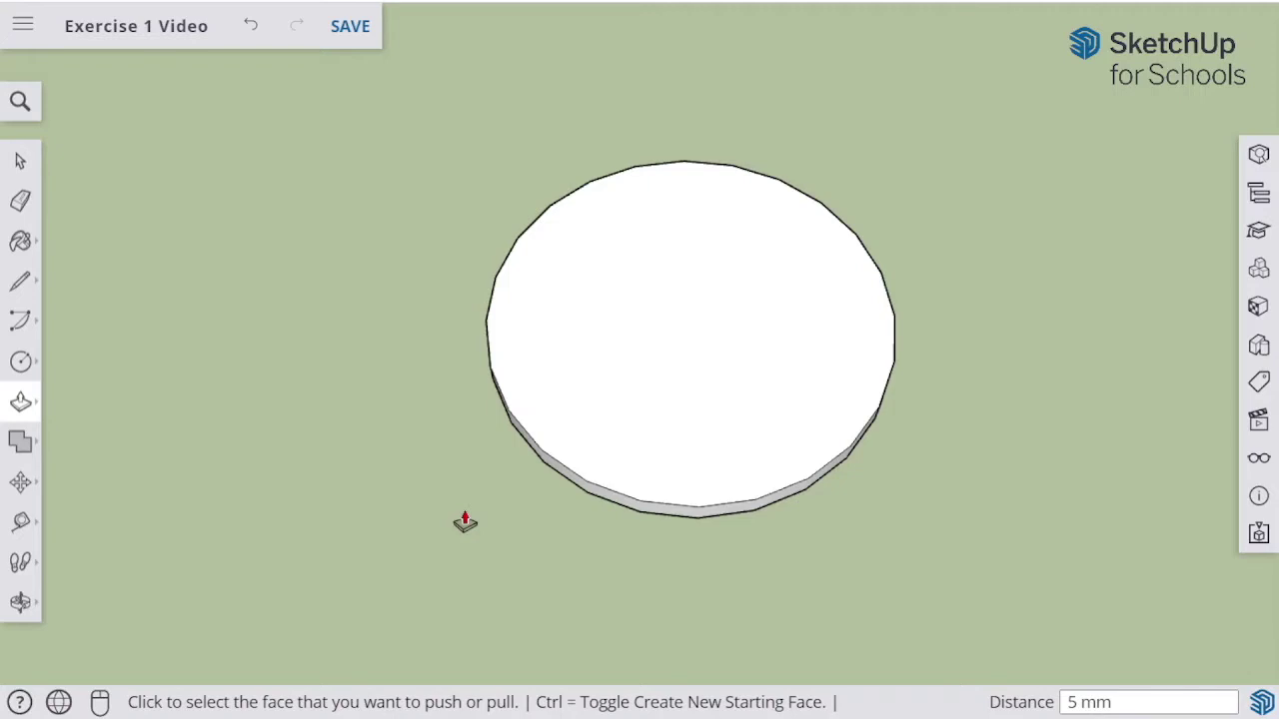
pyautogui.click(24, 283)
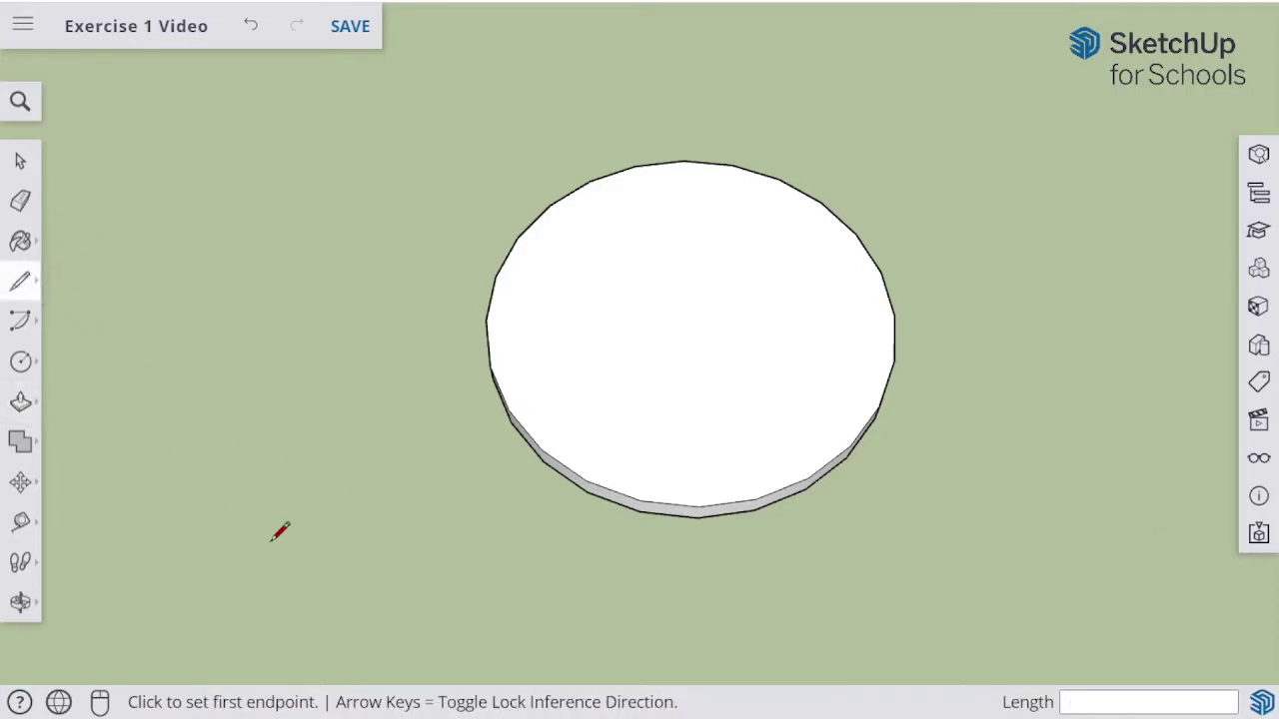
# Draw an 80 mm line from the disc's left rim to its right rim through the centre.
pyautogui.click(486, 317)
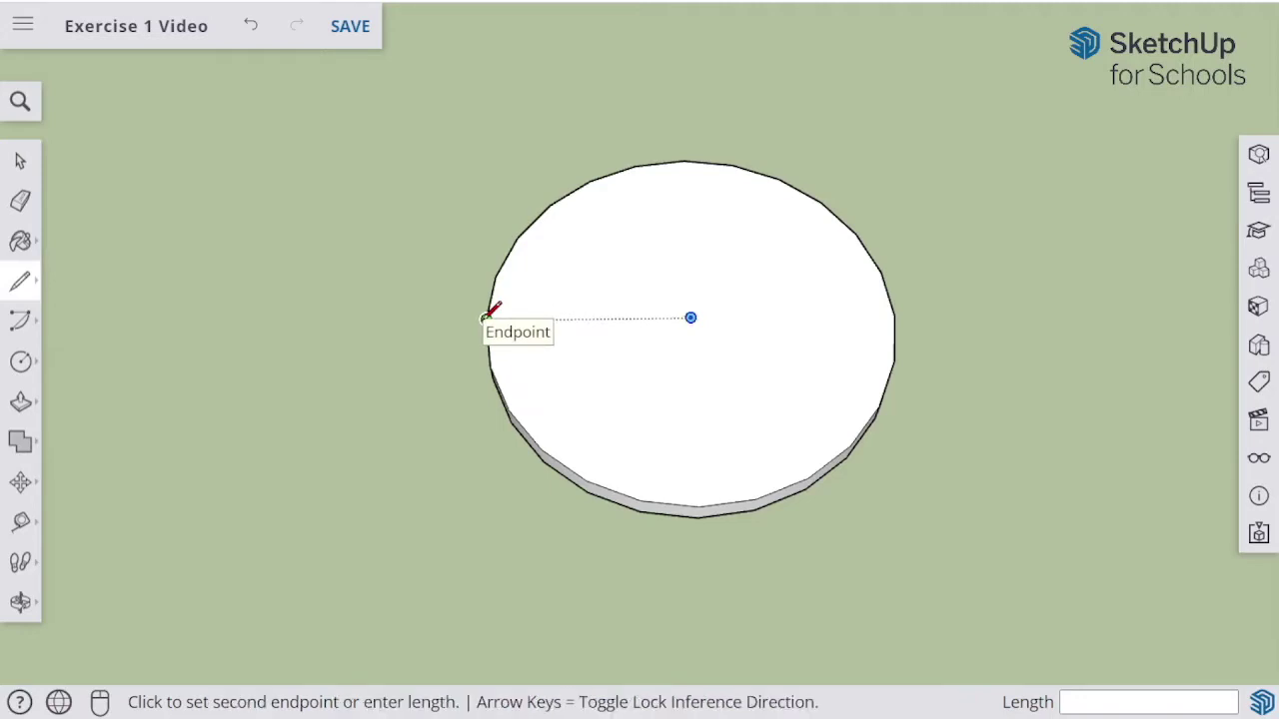
pyautogui.click(894, 315)
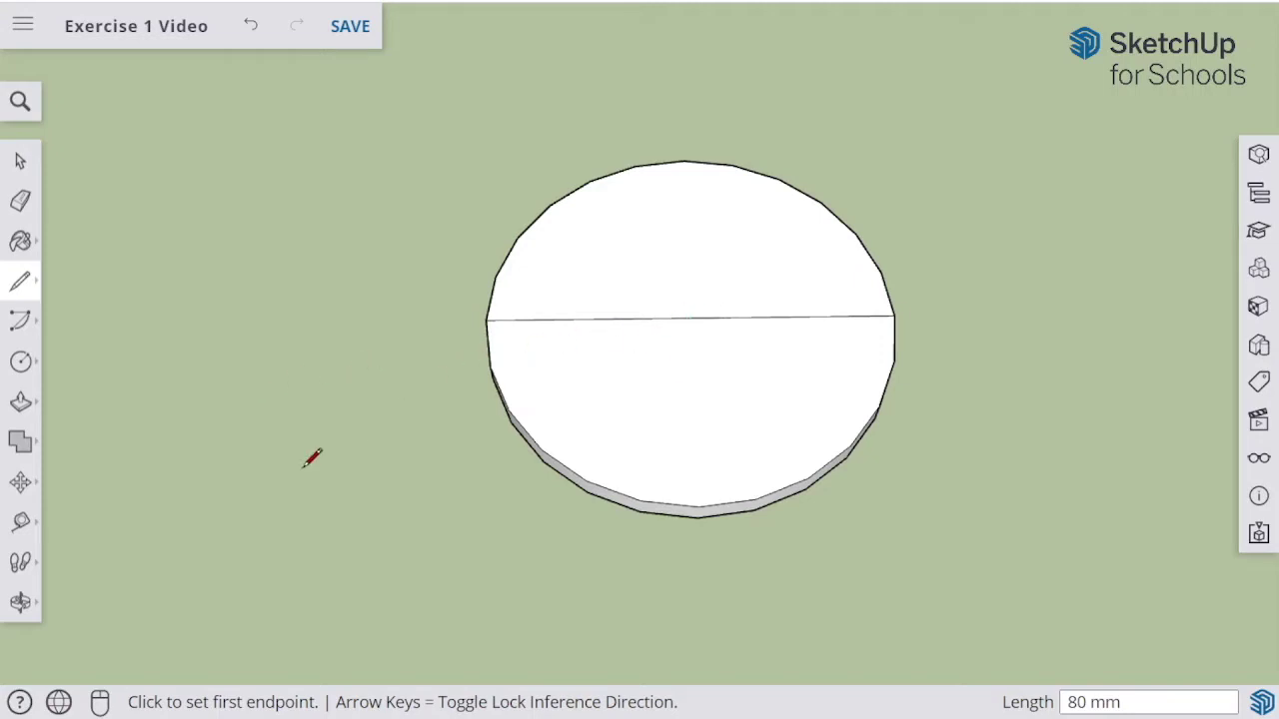
pyautogui.click(22, 526)
# Place a protractor guide at 90° to the dividing line through its midpoint.
pyautogui.click(115, 593)
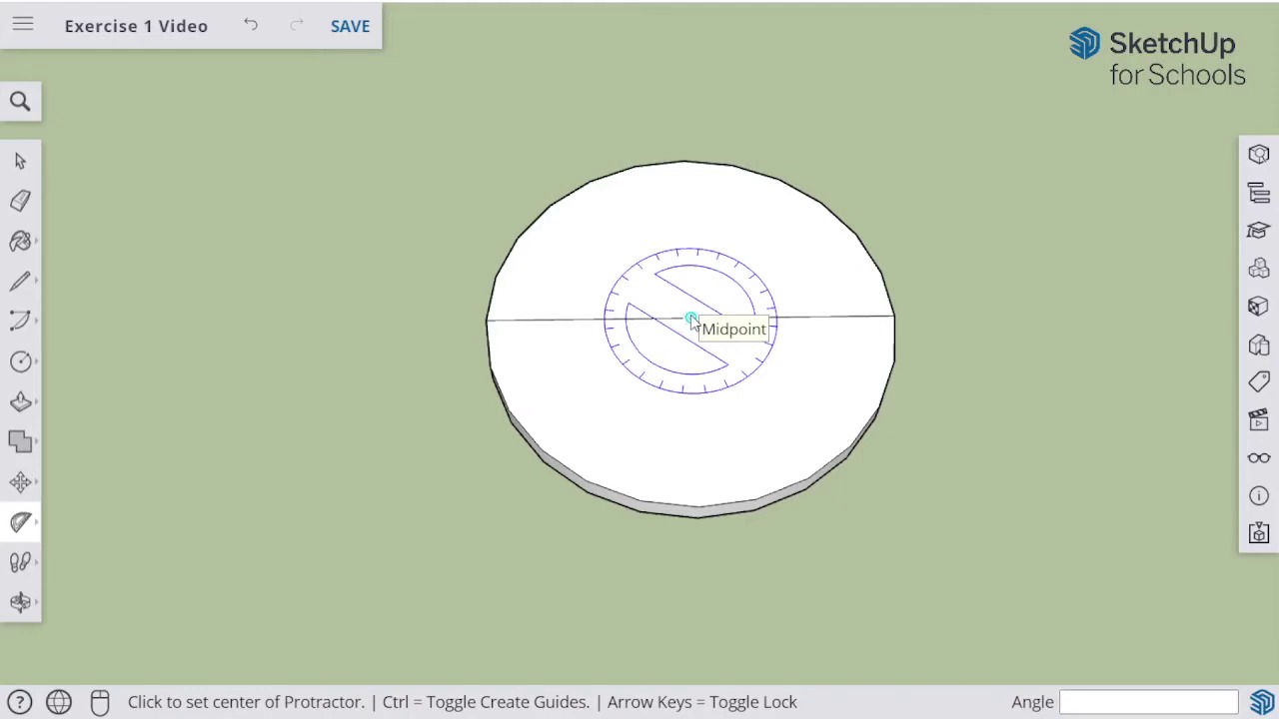
pyautogui.click(691, 320)
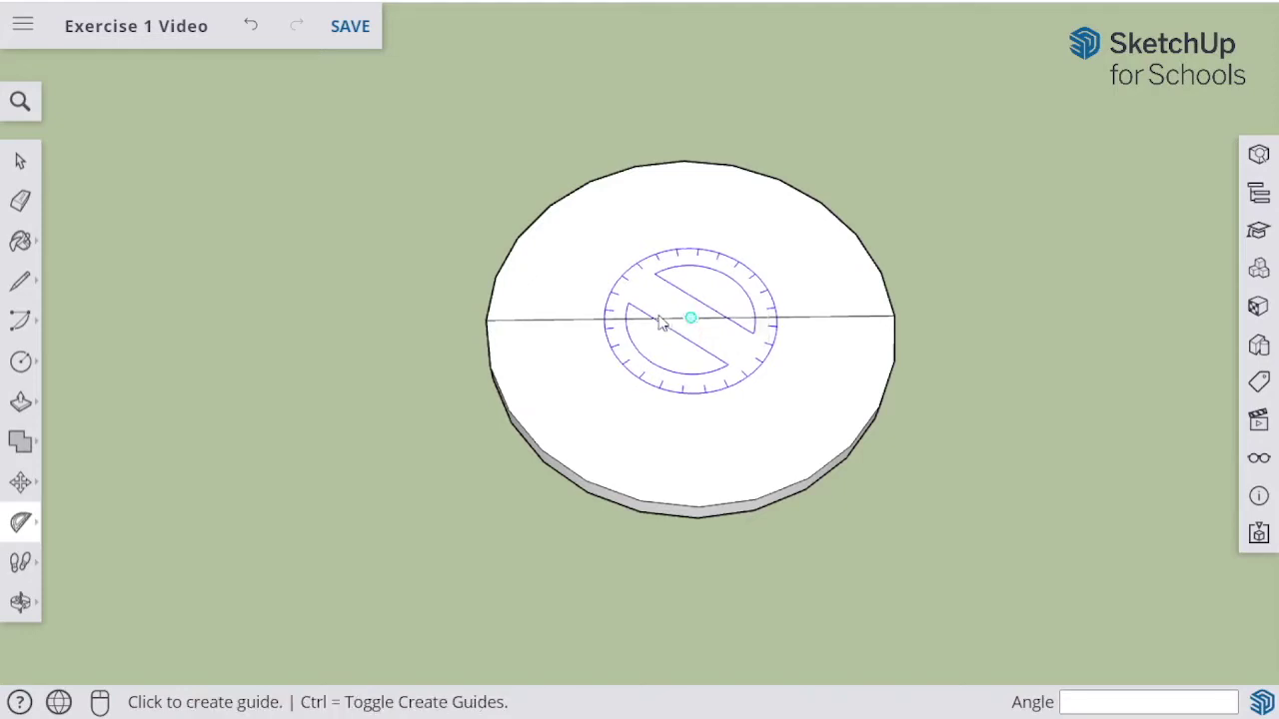
pyautogui.click(604, 320)
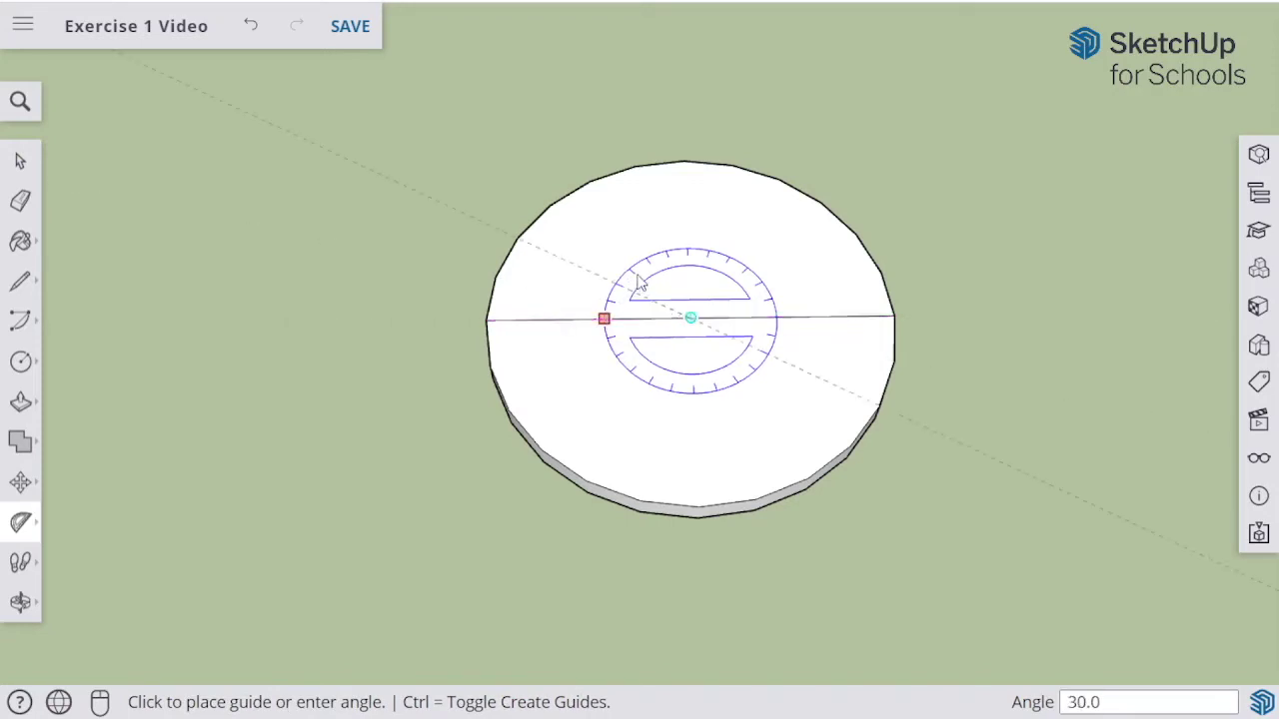
pyautogui.click(685, 251)
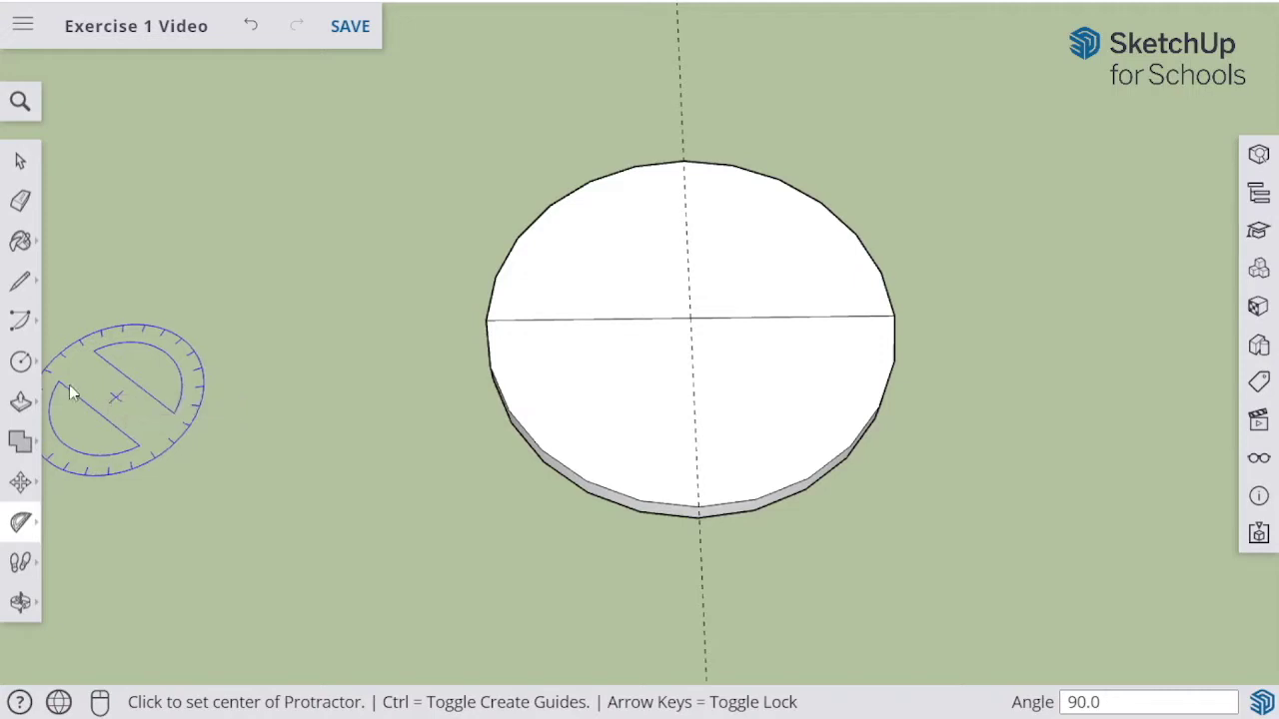
# Select the Tape Measure tool from the guide tools flyout.
pyautogui.click(24, 530)
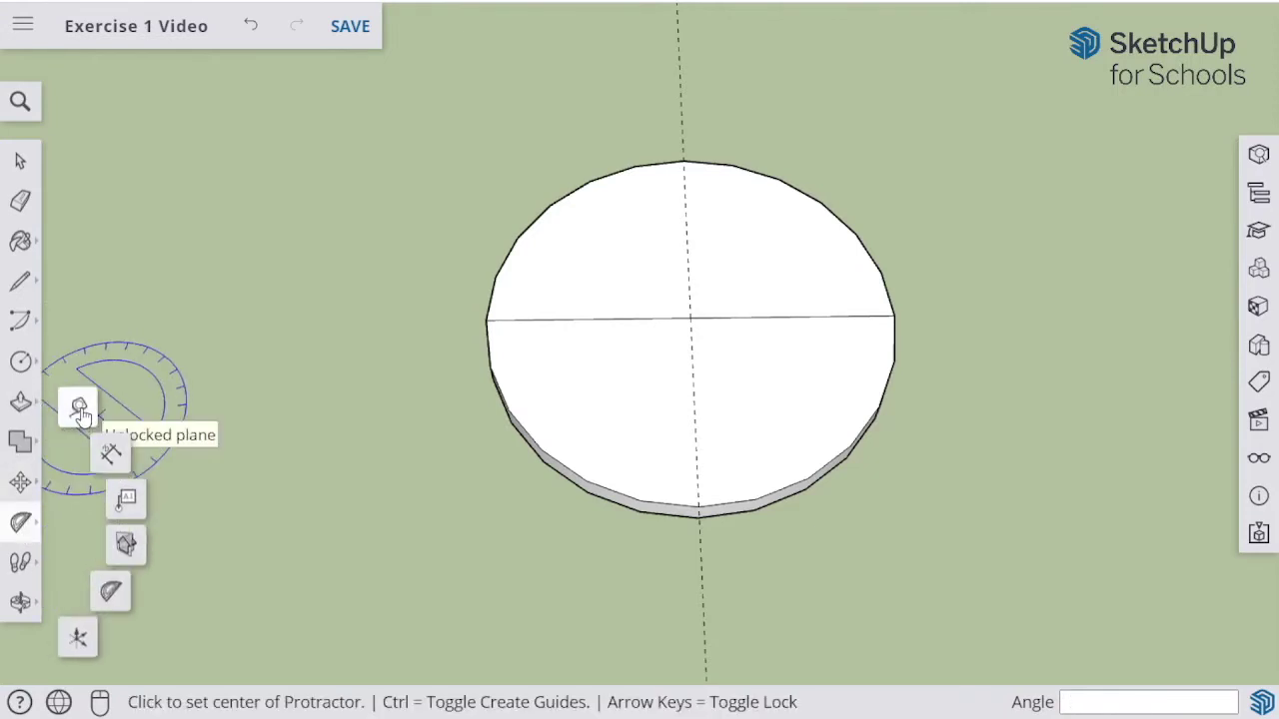
pyautogui.click(80, 409)
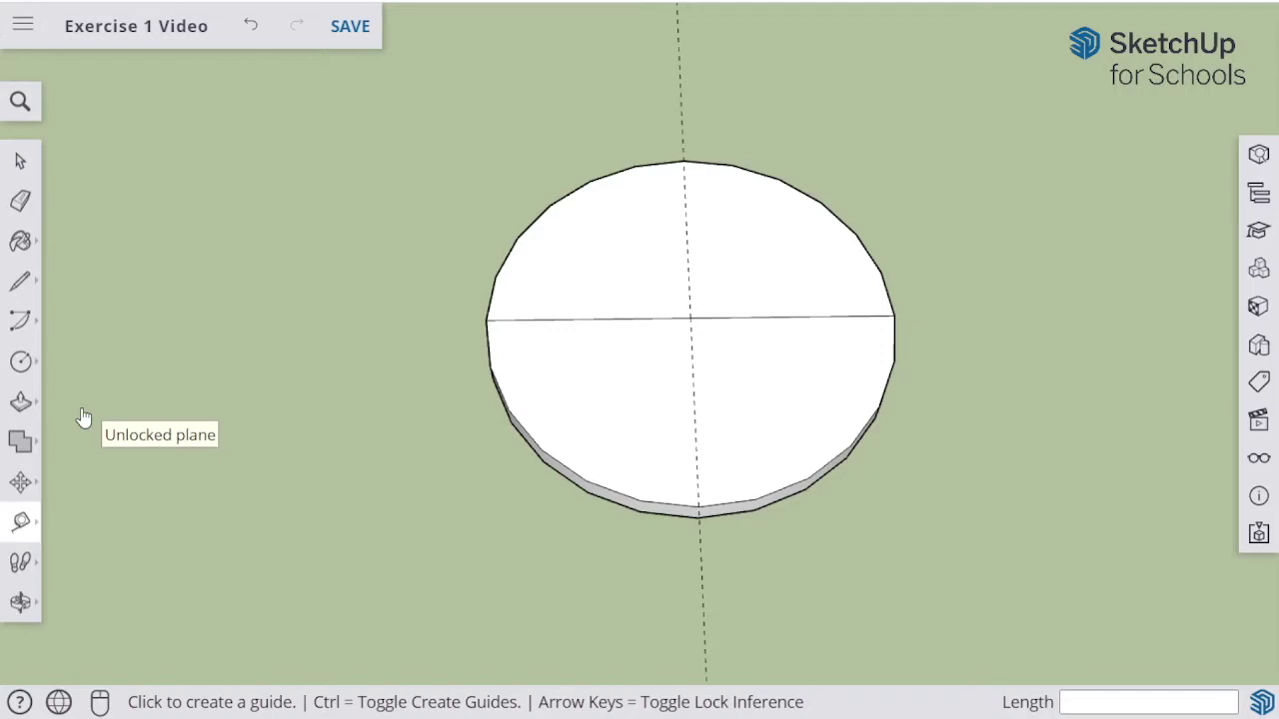
# Mark guide points 14 mm above and 14 mm below the disc's centre.
pyautogui.click(690, 318)
pyautogui.write('14')
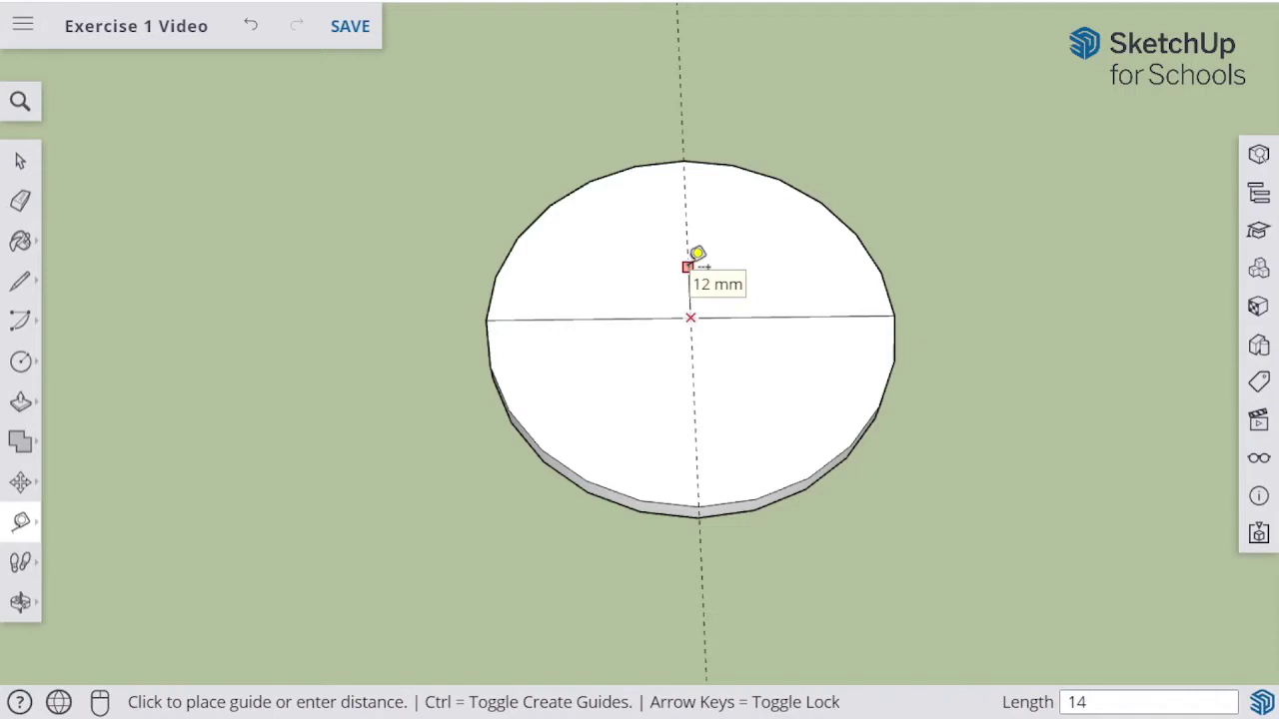
pyautogui.press('Return')
pyautogui.click(691, 318)
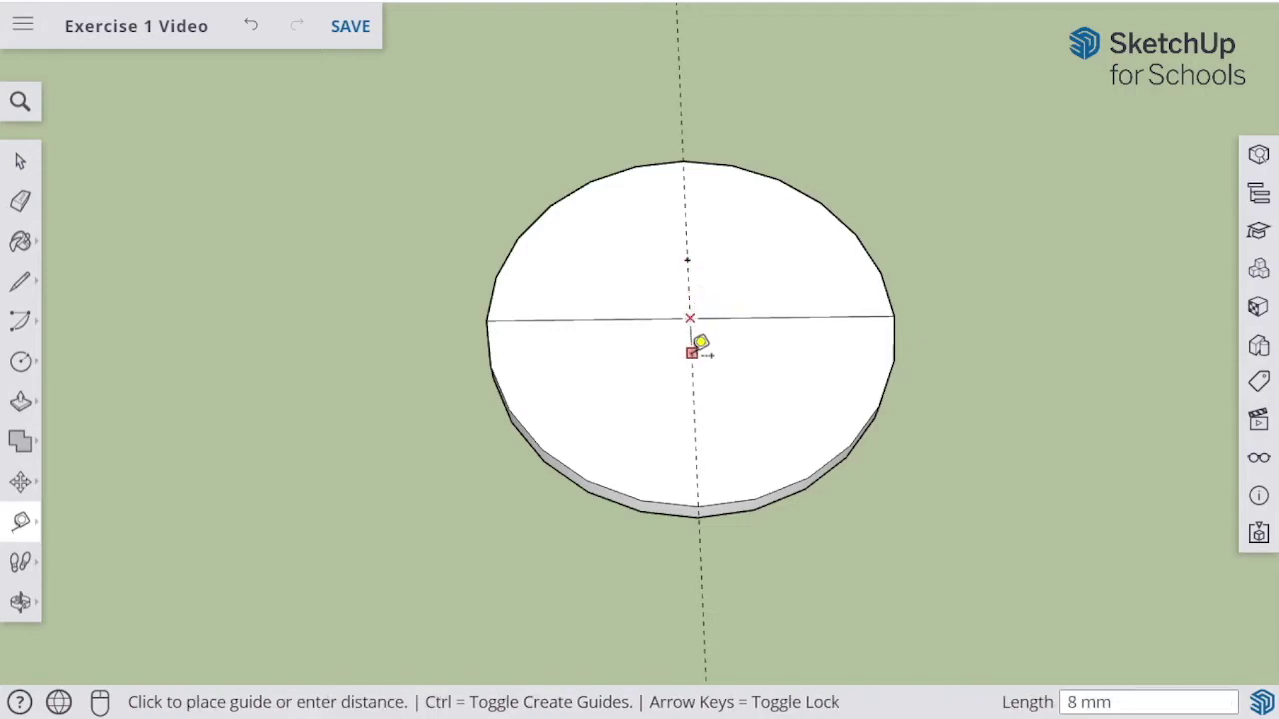
pyautogui.write('14')
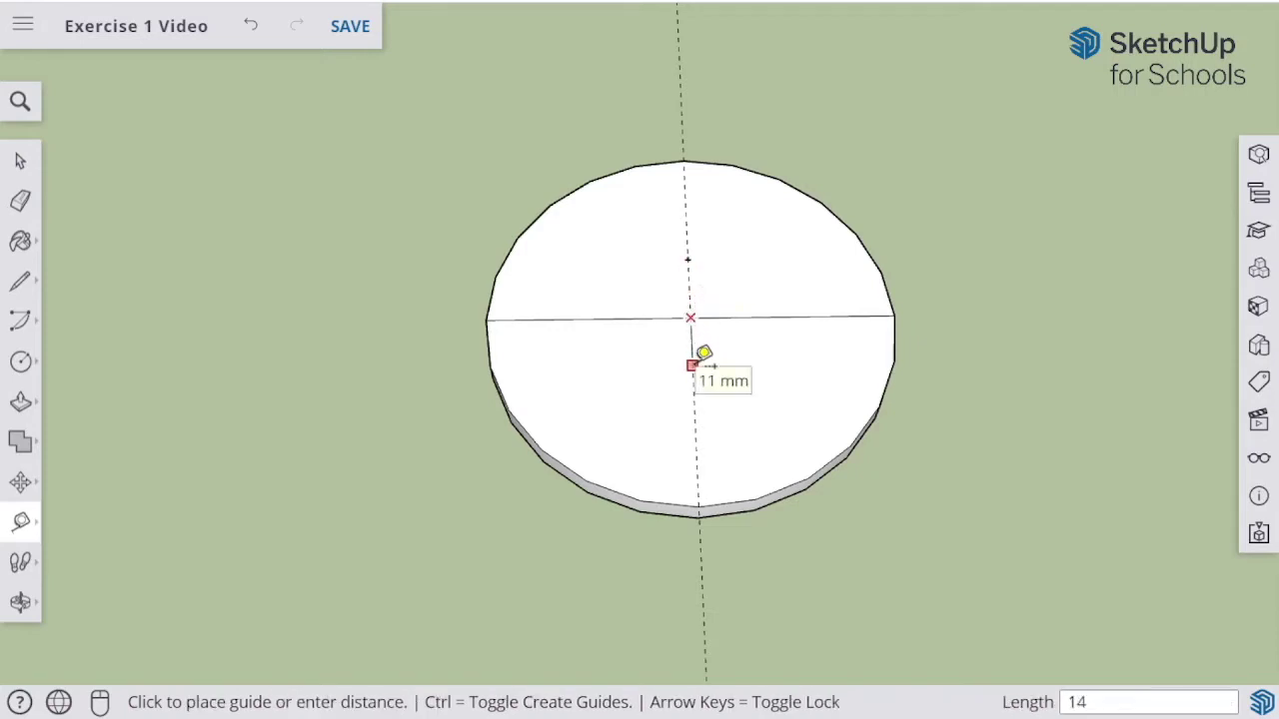
pyautogui.press('Return')
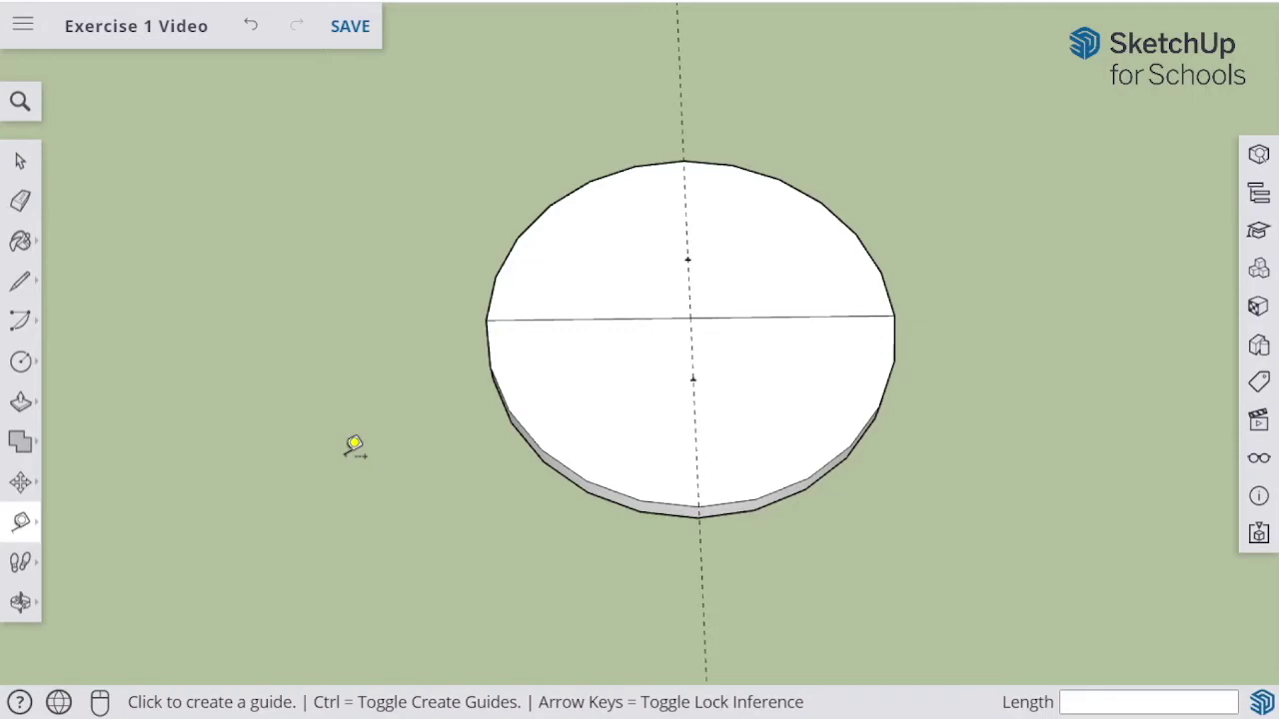
pyautogui.click(692, 379)
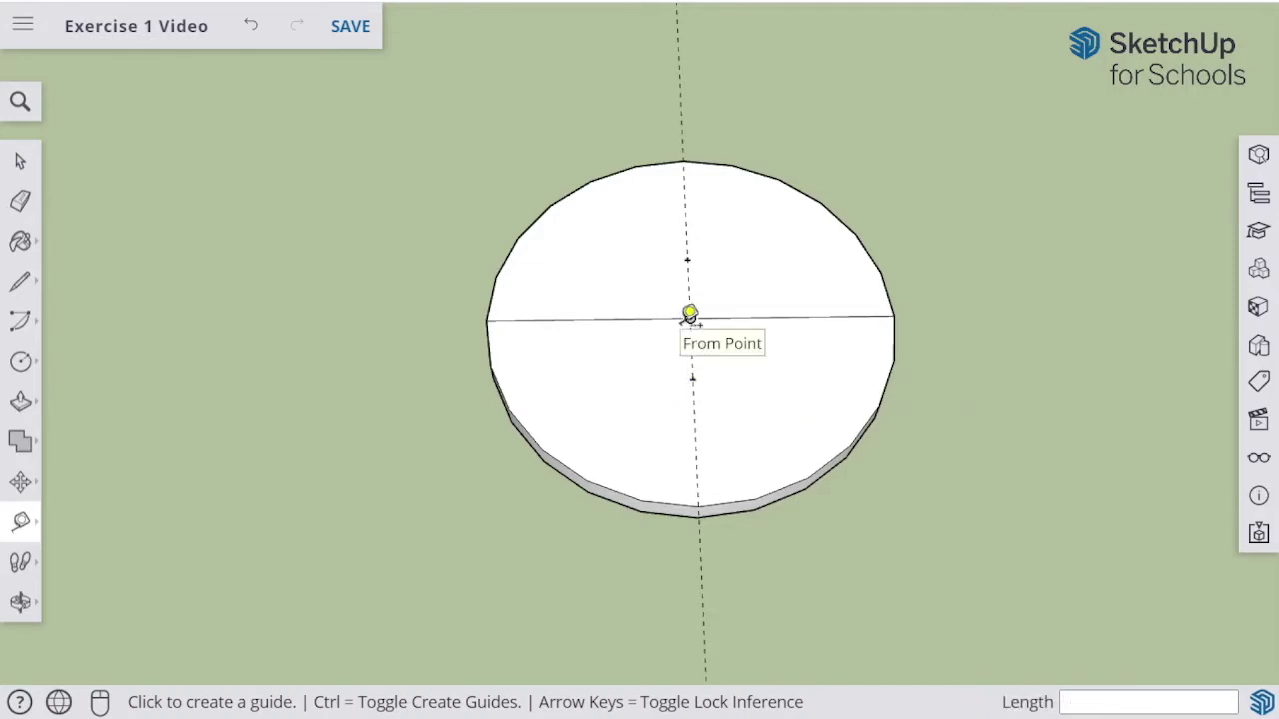
pyautogui.click(690, 316)
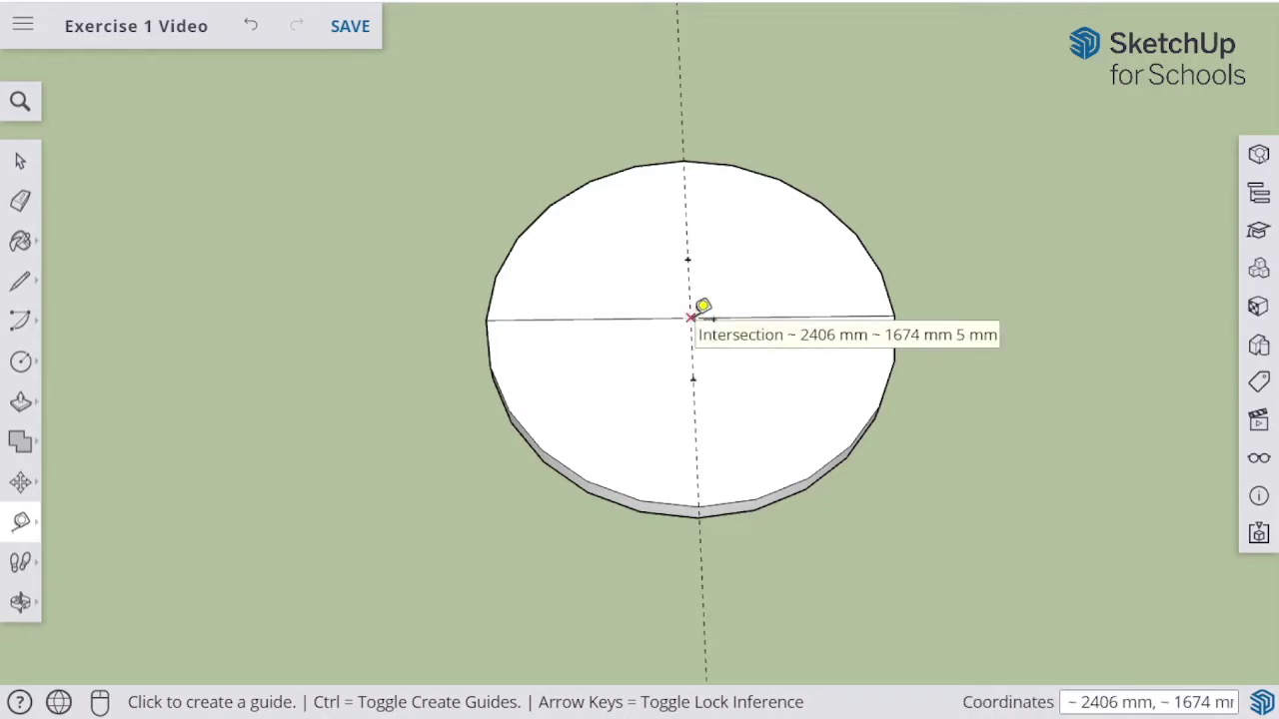
# Mark guide points 28 mm left of, above and below the disc's centre.
pyautogui.click(690, 317)
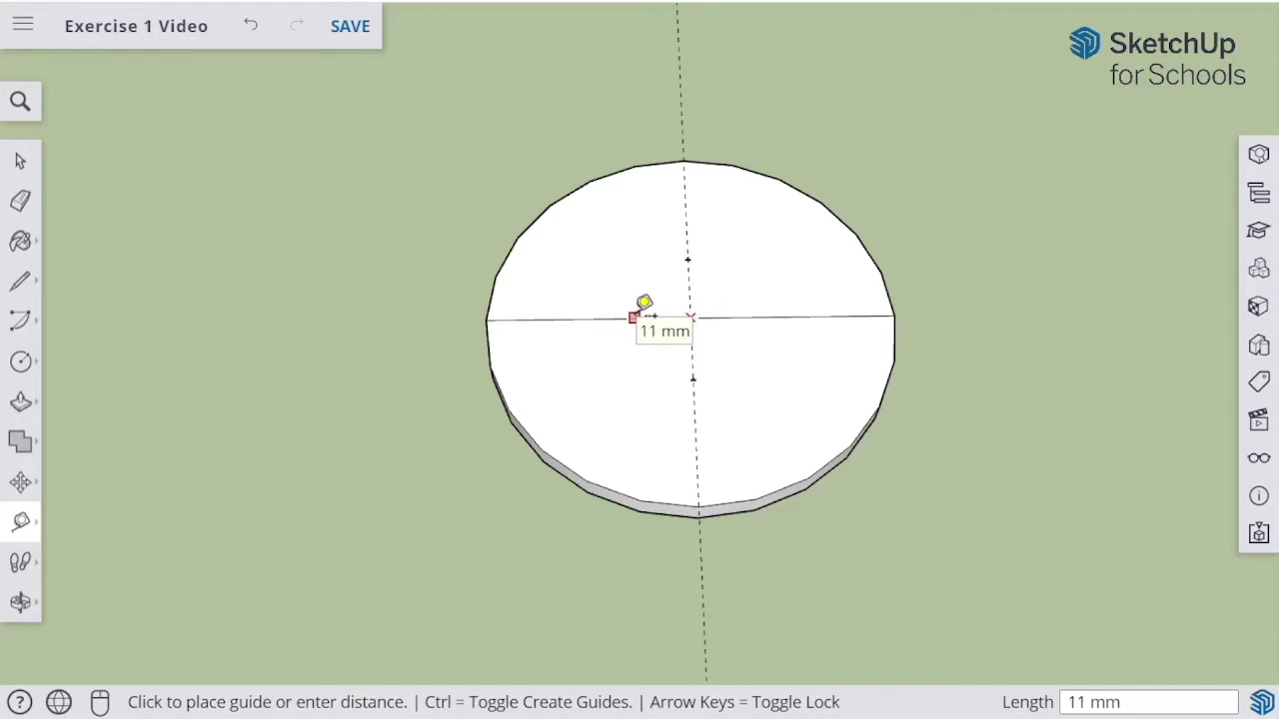
pyautogui.write('28')
pyautogui.press('Return')
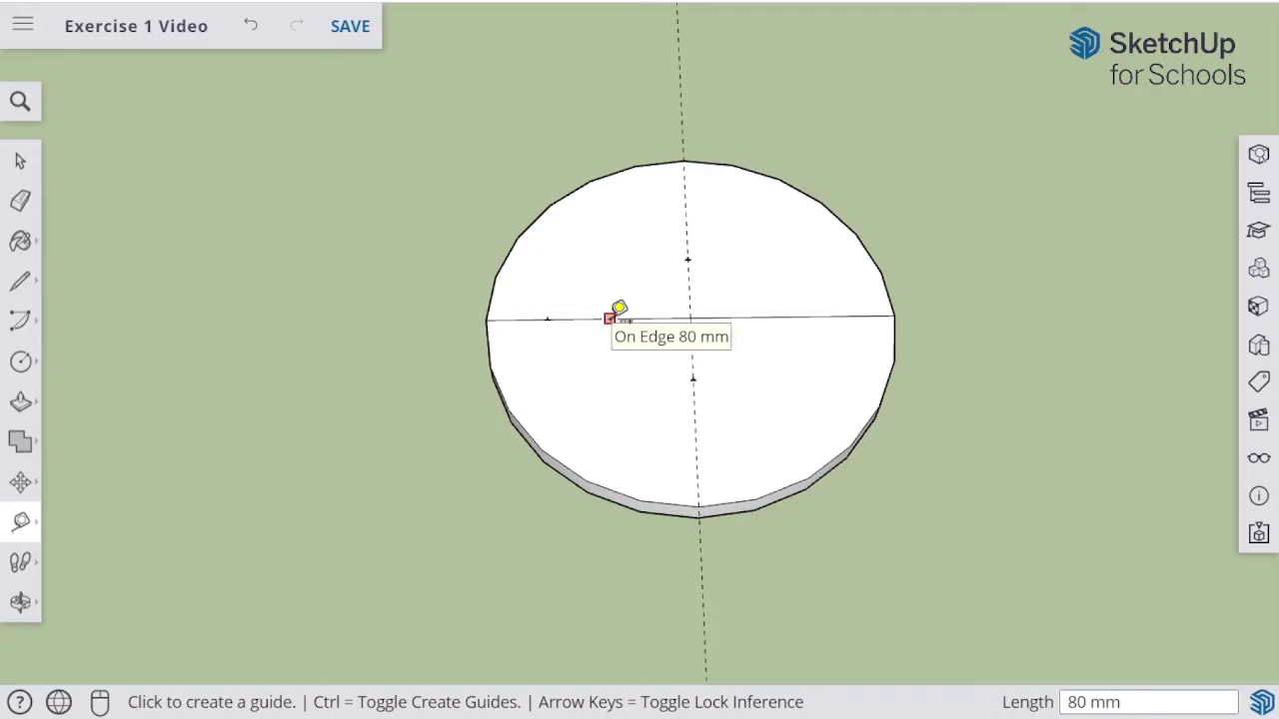
pyautogui.click(690, 318)
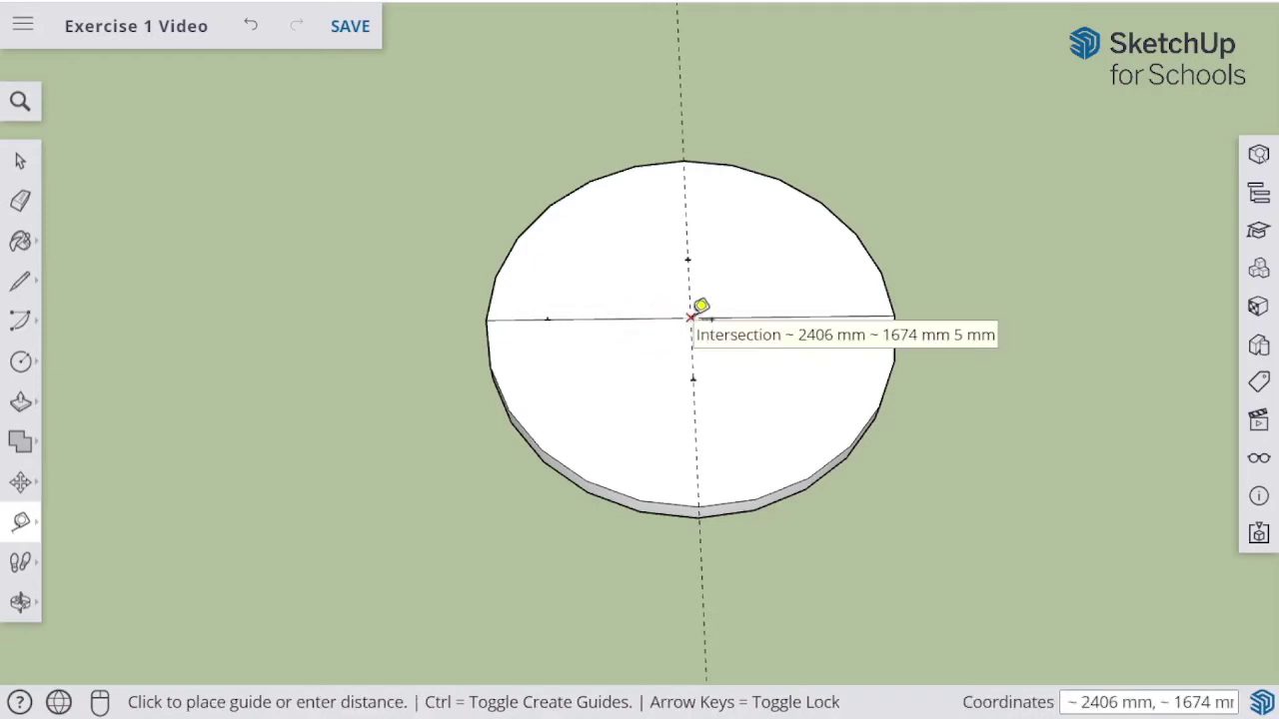
pyautogui.write('28')
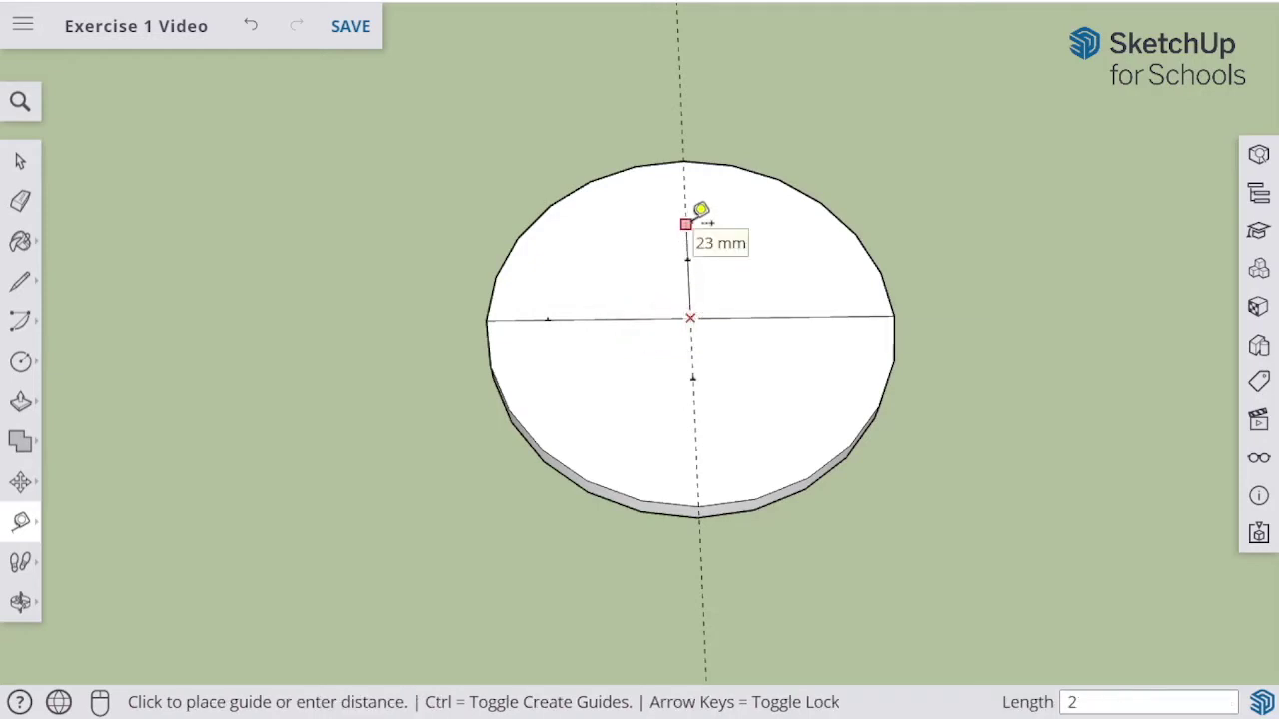
pyautogui.press('Return')
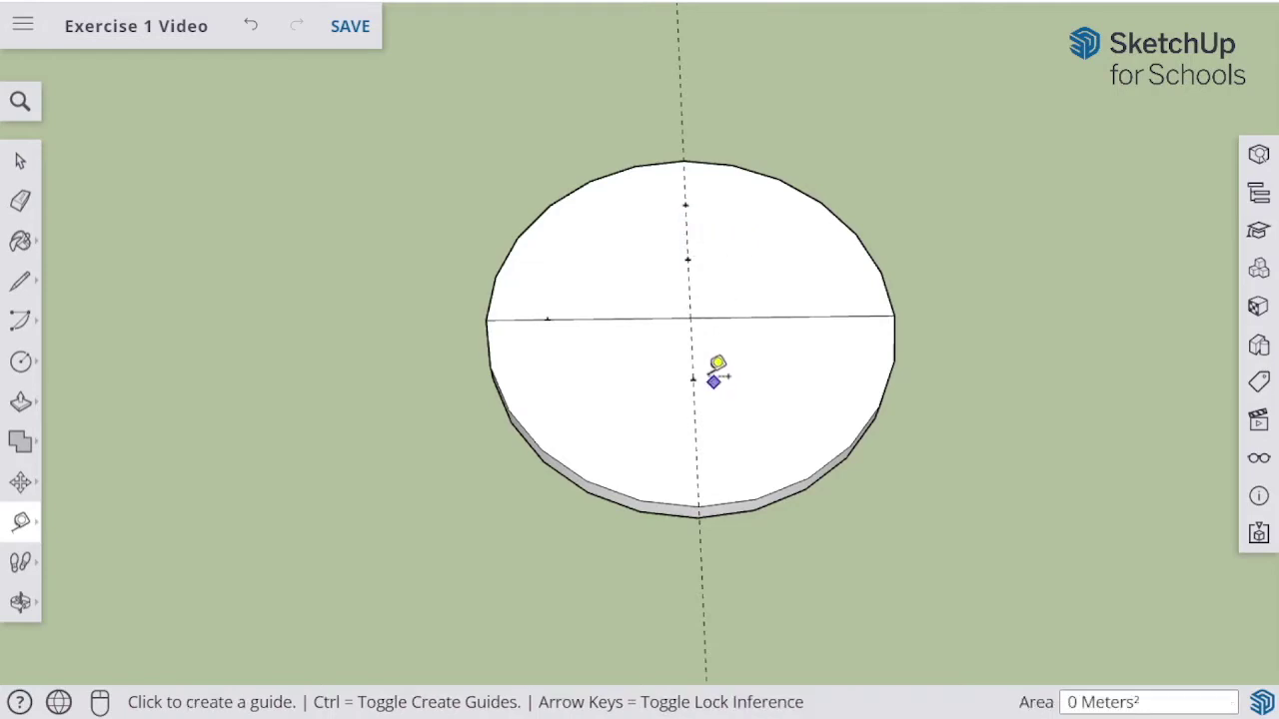
pyautogui.click(691, 317)
pyautogui.write('28')
pyautogui.press('Return')
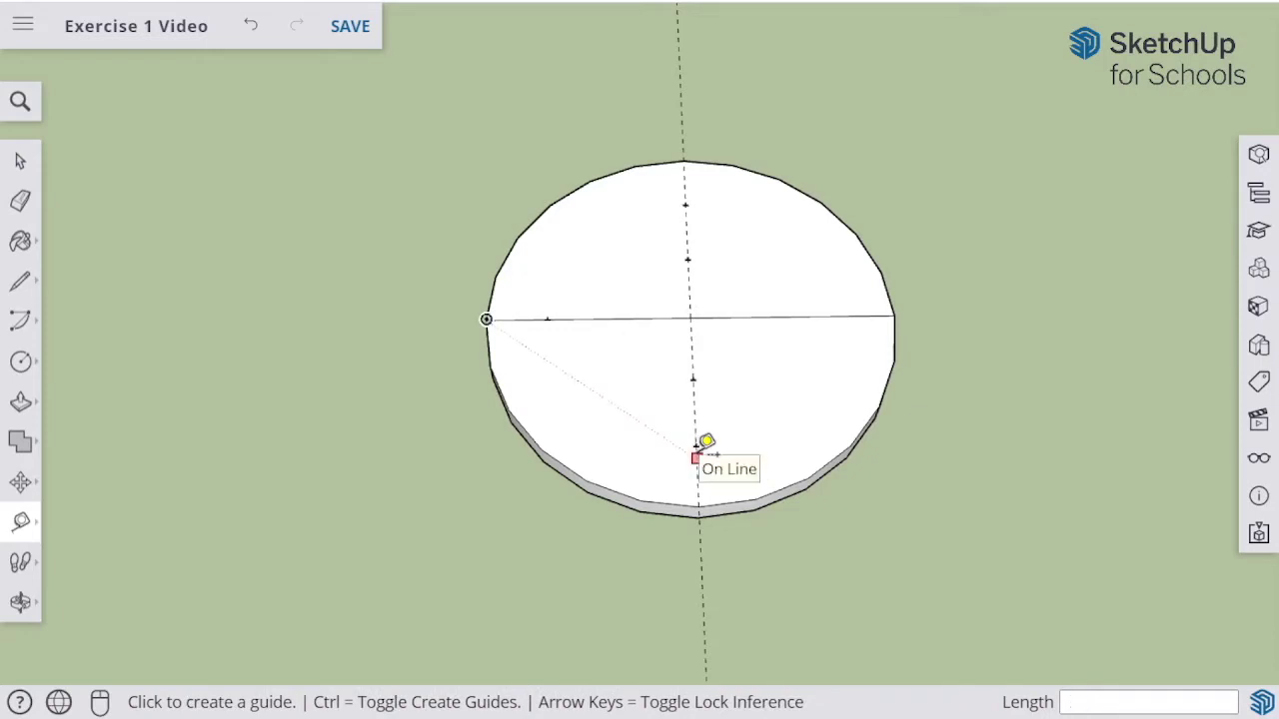
pyautogui.click(697, 447)
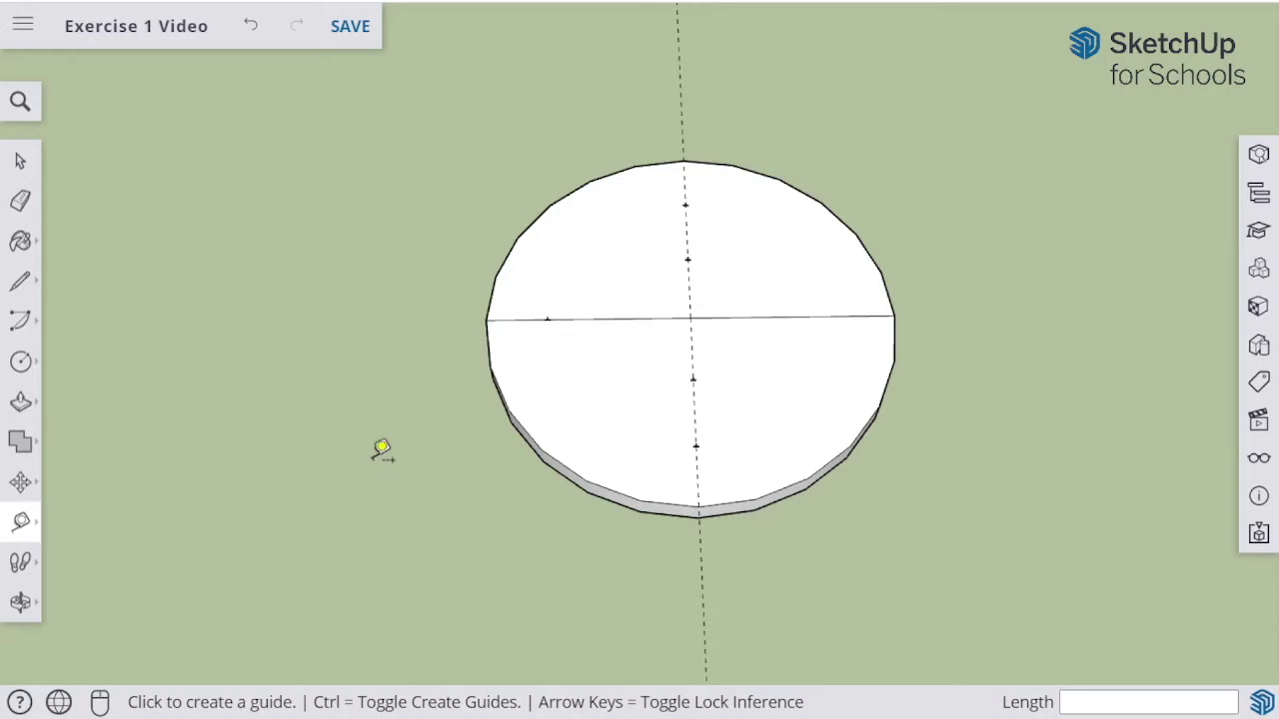
# Draw a 14 mm-radius circle at the disc's centre.
pyautogui.click(21, 363)
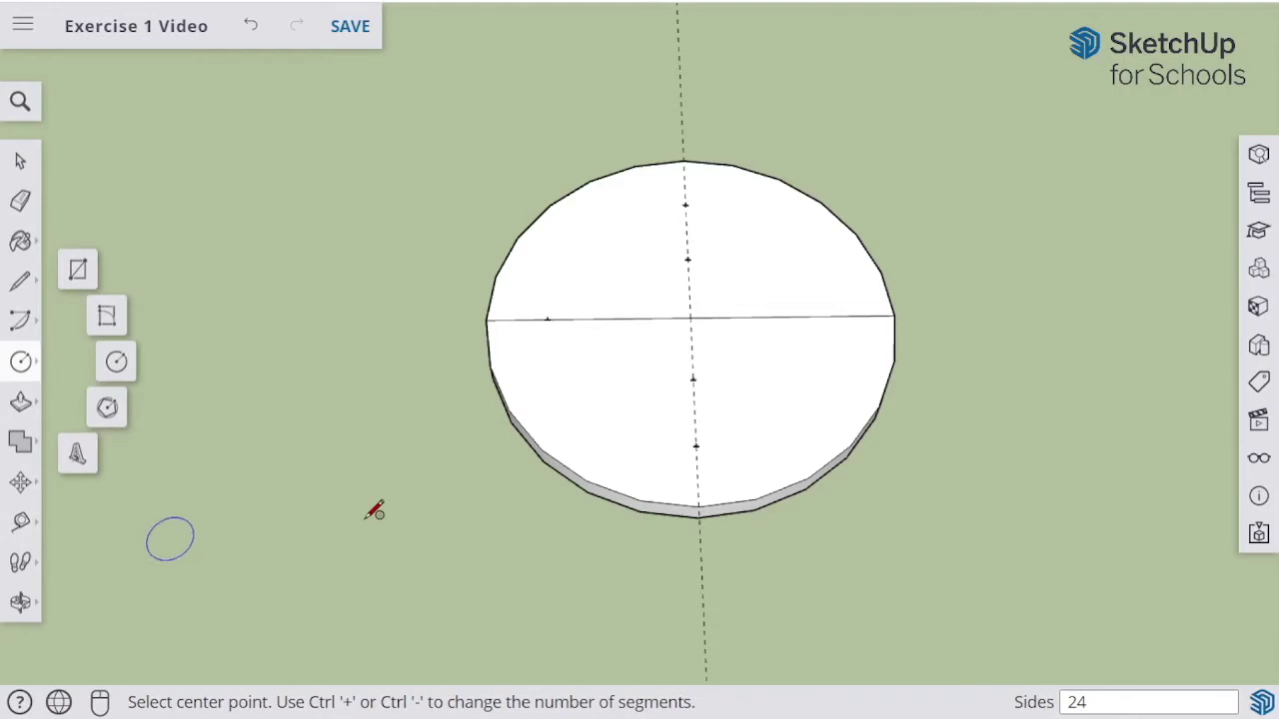
pyautogui.click(689, 317)
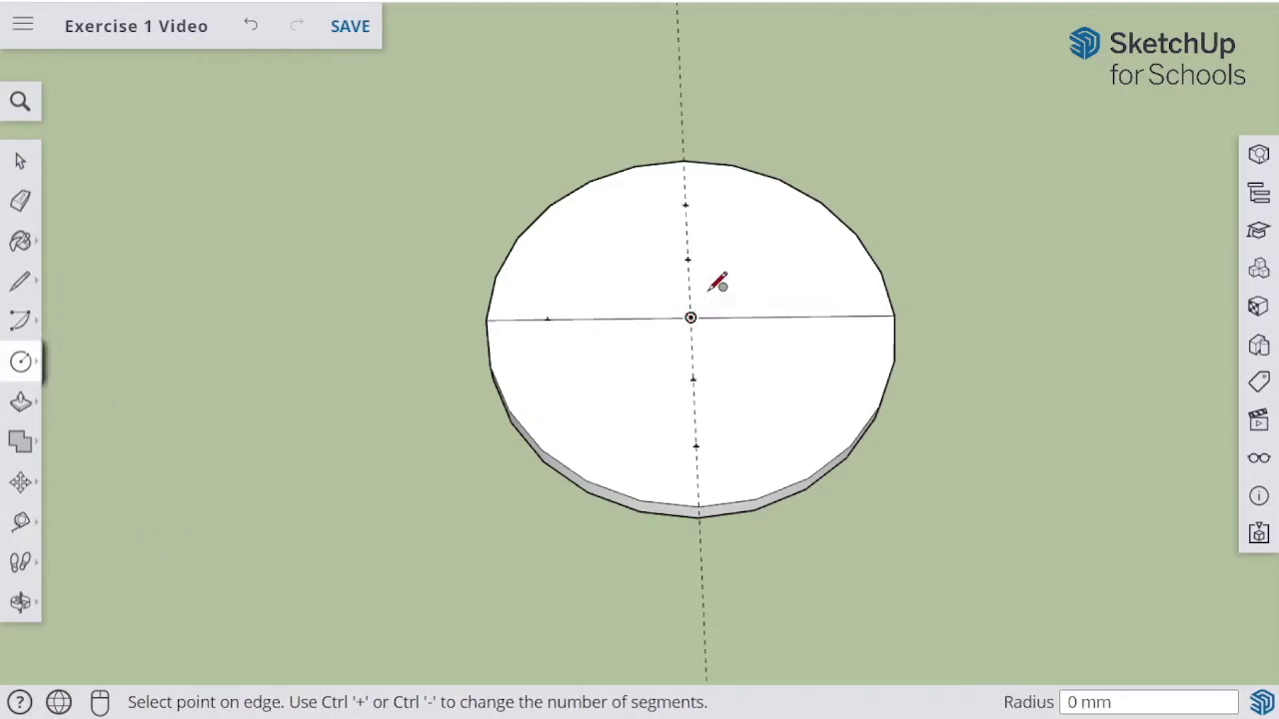
pyautogui.write('14')
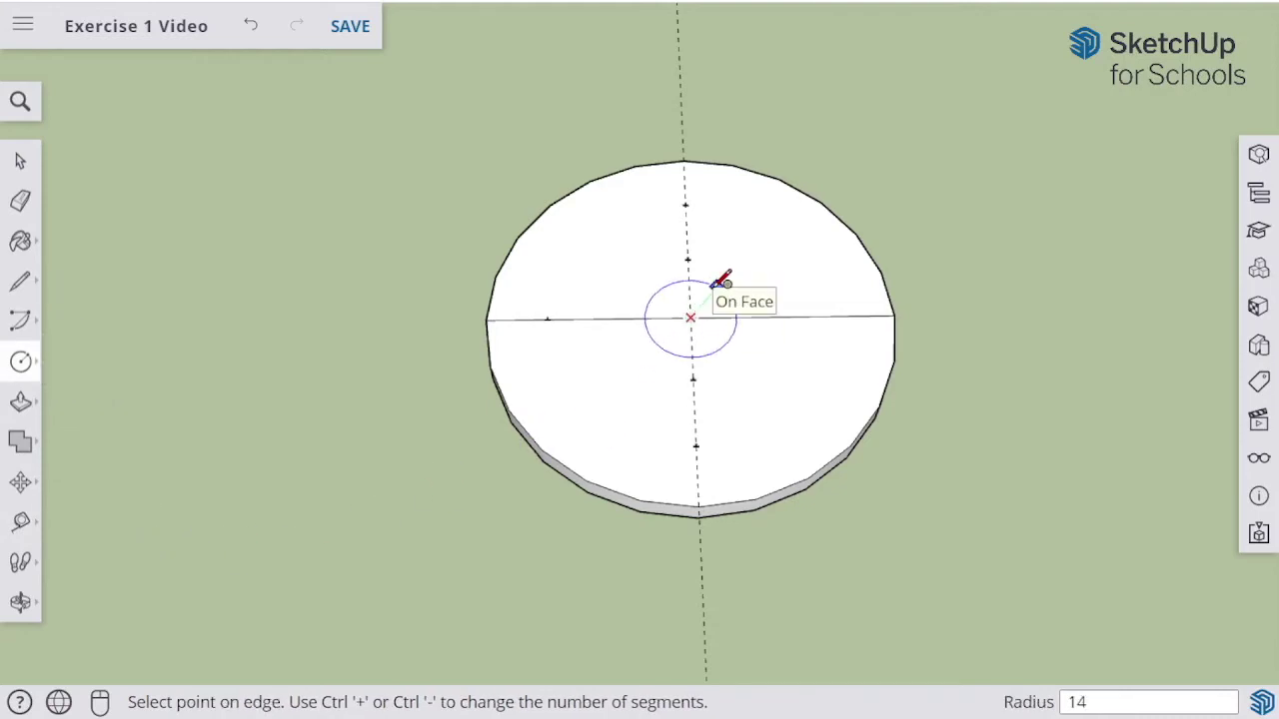
pyautogui.press('Return')
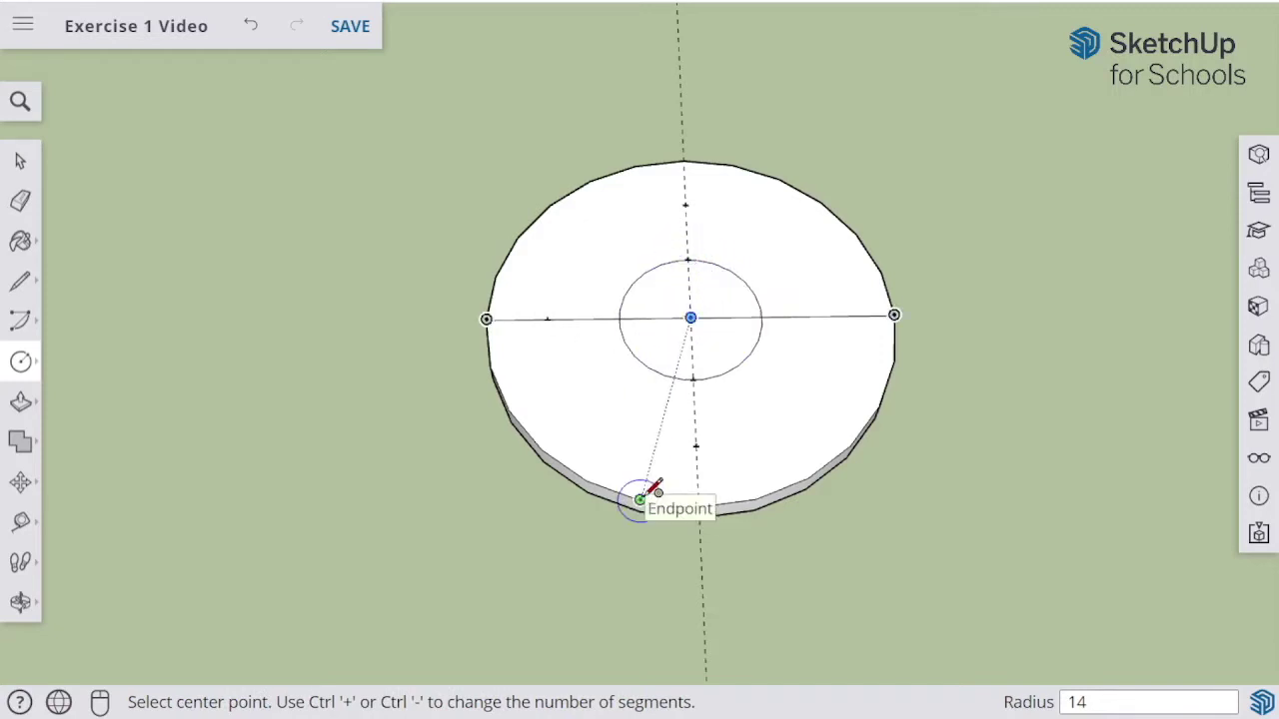
# Draw 5 mm-radius circles at the bottom, left and top 28 mm guide points.
pyautogui.click(696, 444)
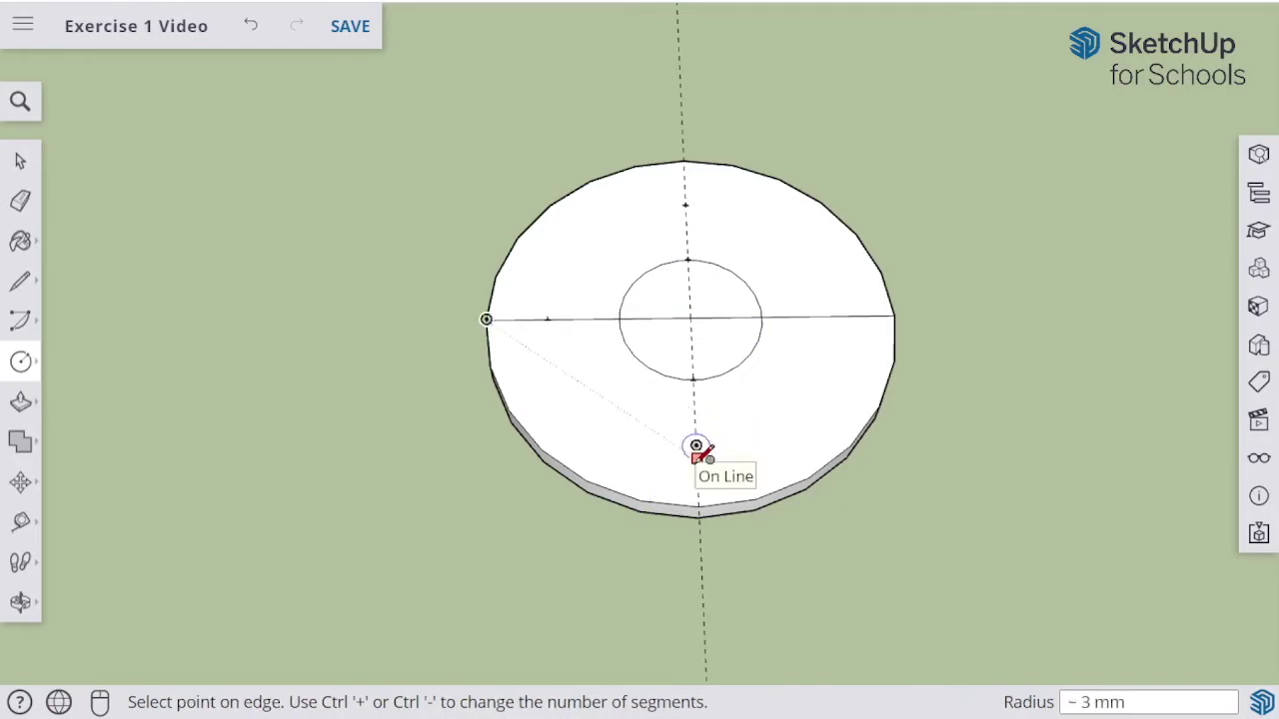
pyautogui.write('5')
pyautogui.press('Return')
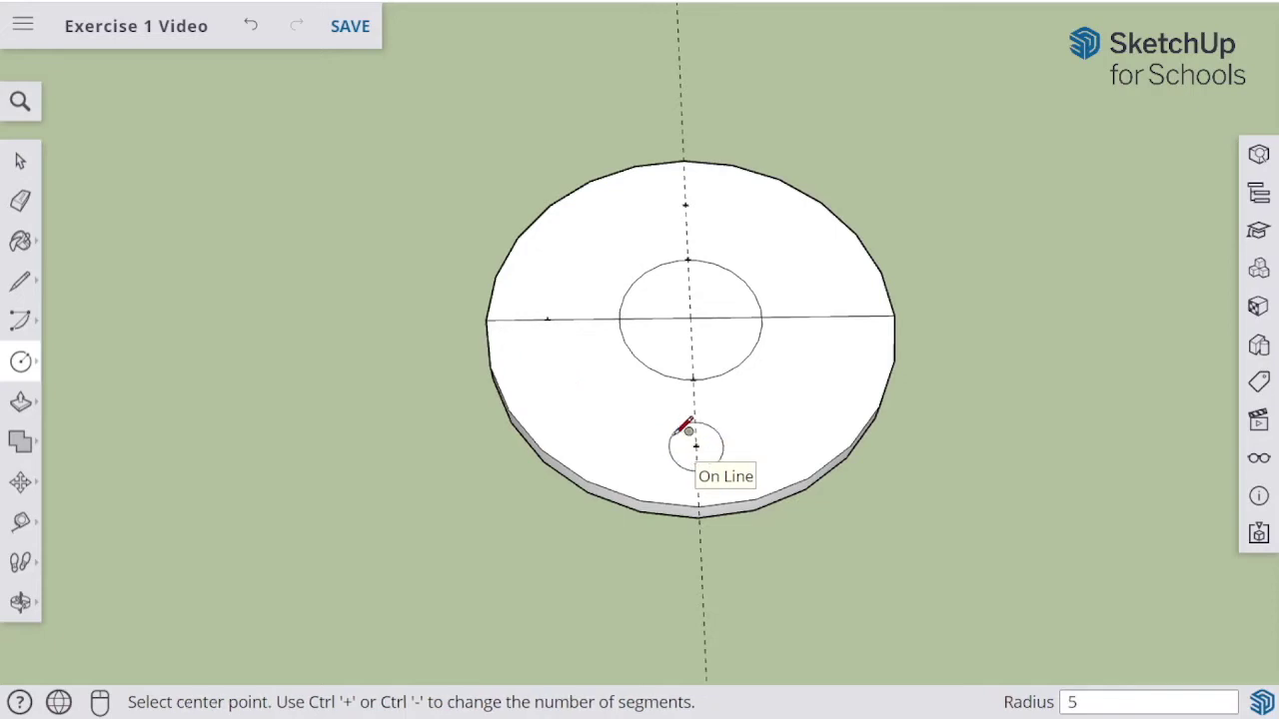
pyautogui.click(546, 318)
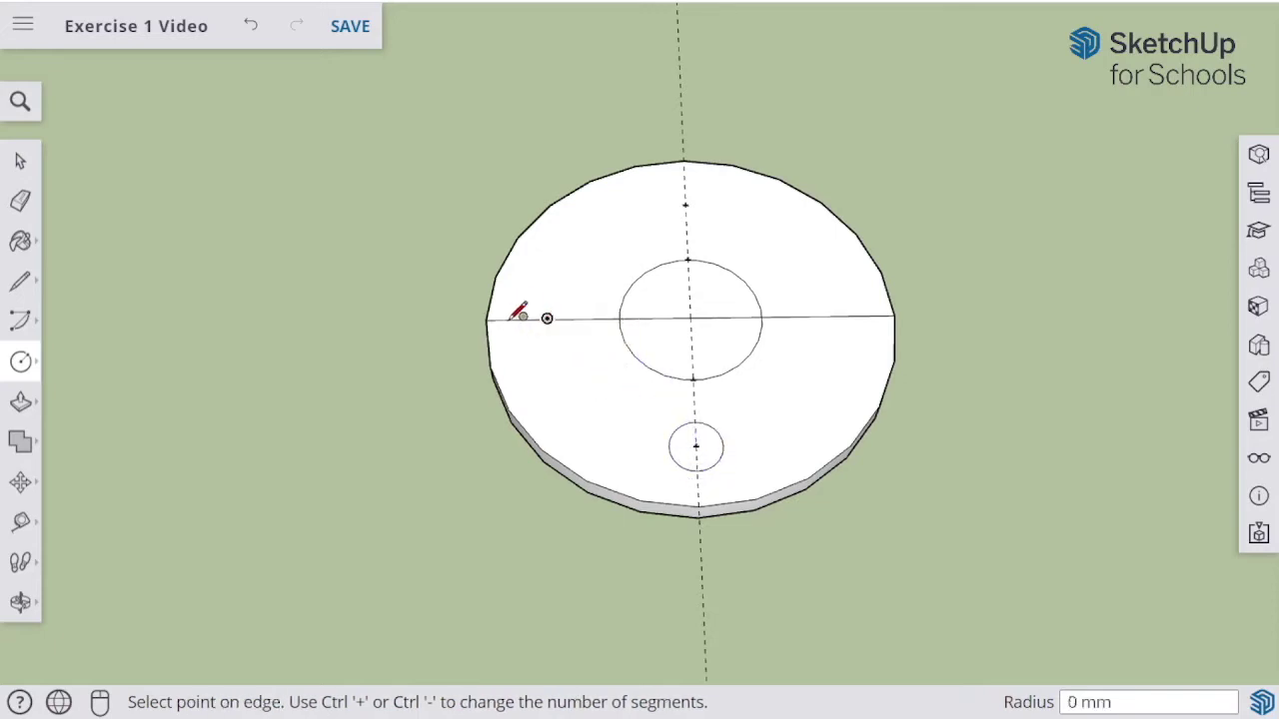
pyautogui.write('5')
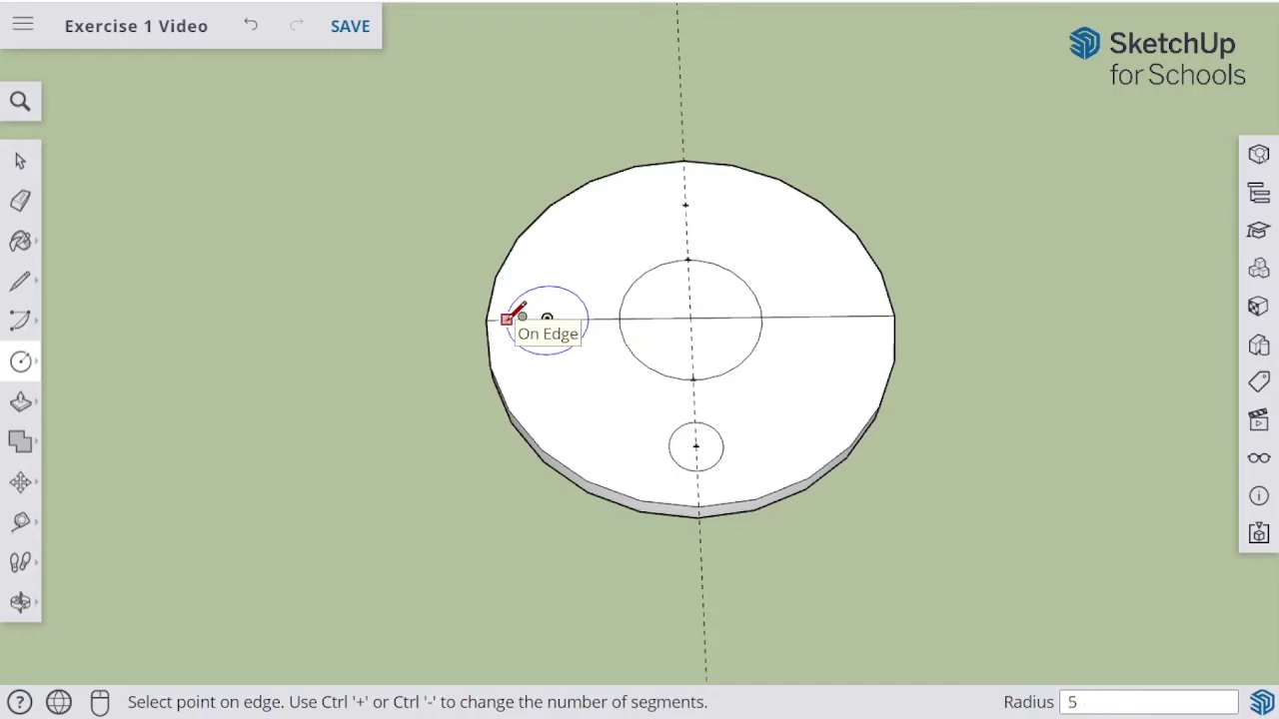
pyautogui.press('Return')
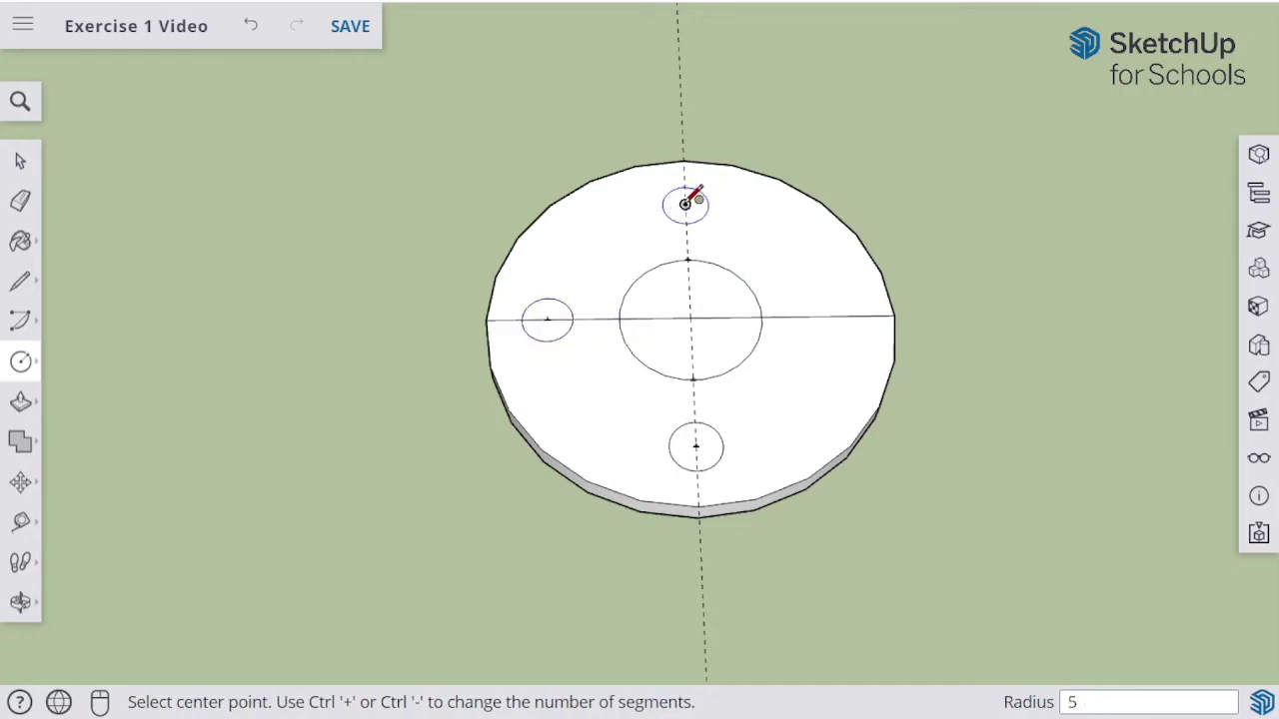
pyautogui.click(685, 204)
pyautogui.write('5')
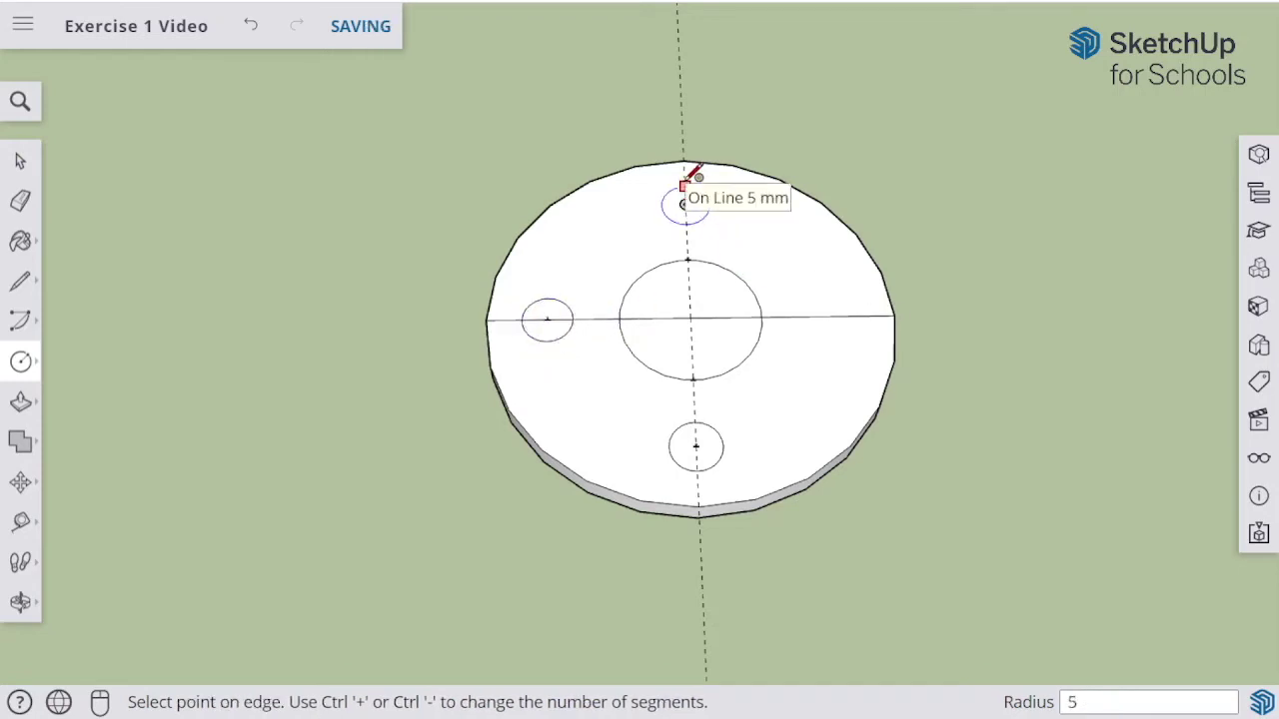
pyautogui.press('Return')
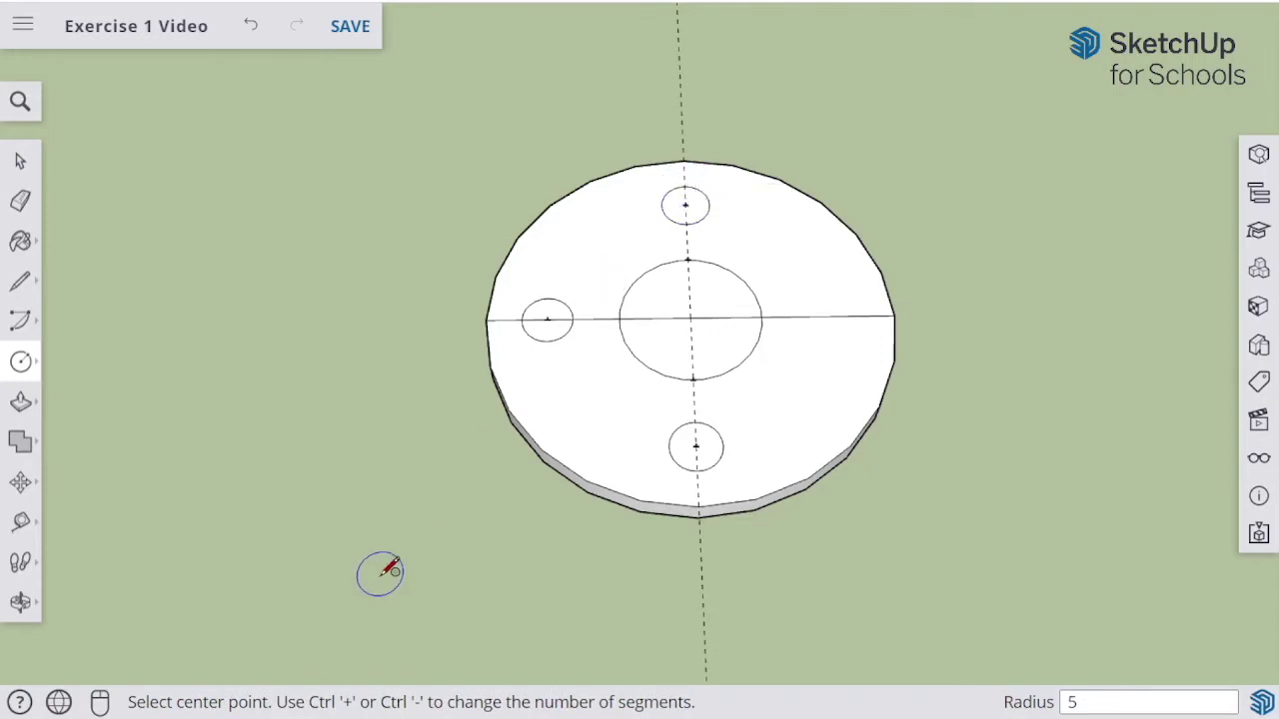
pyautogui.click(20, 280)
pyautogui.click(76, 264)
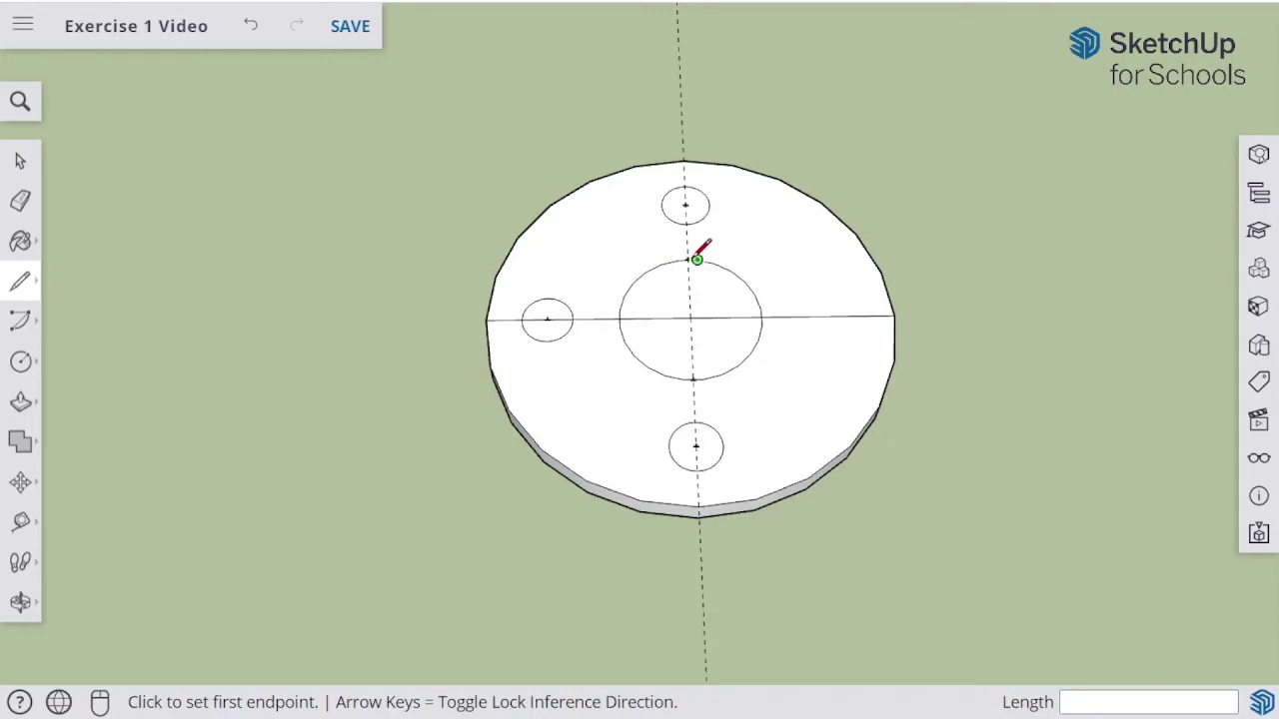
pyautogui.click(693, 379)
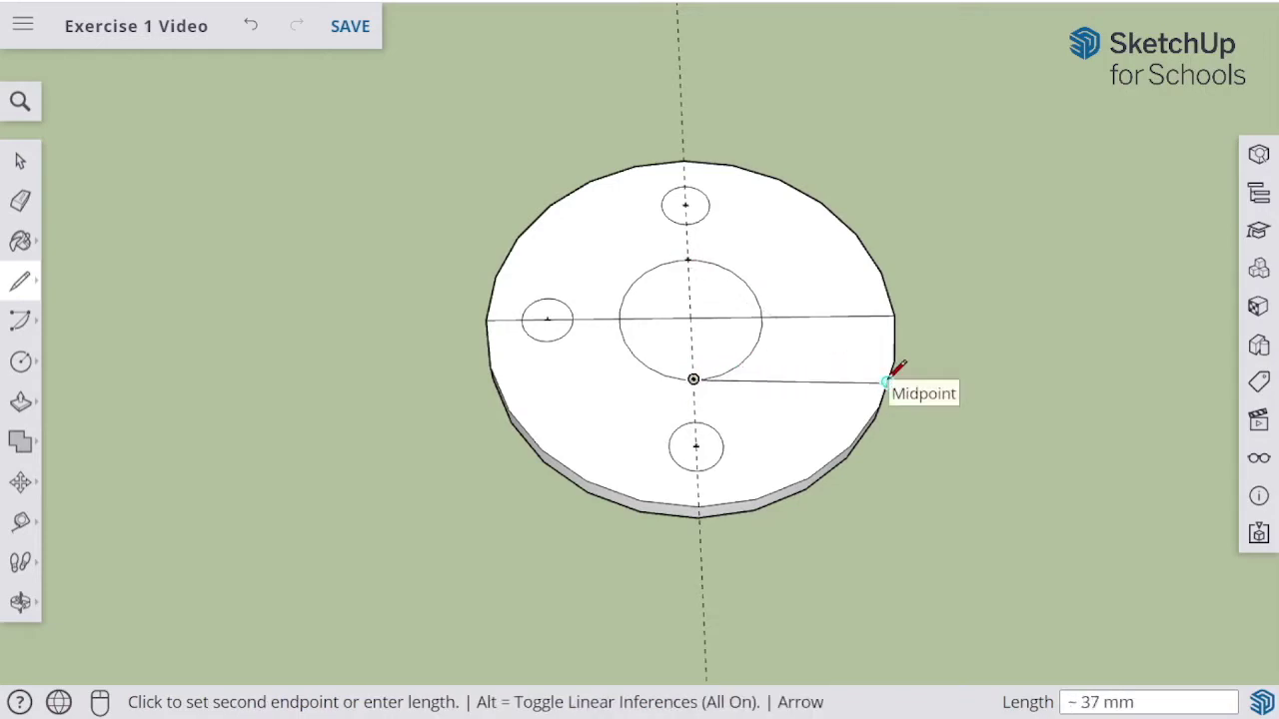
pyautogui.click(887, 382)
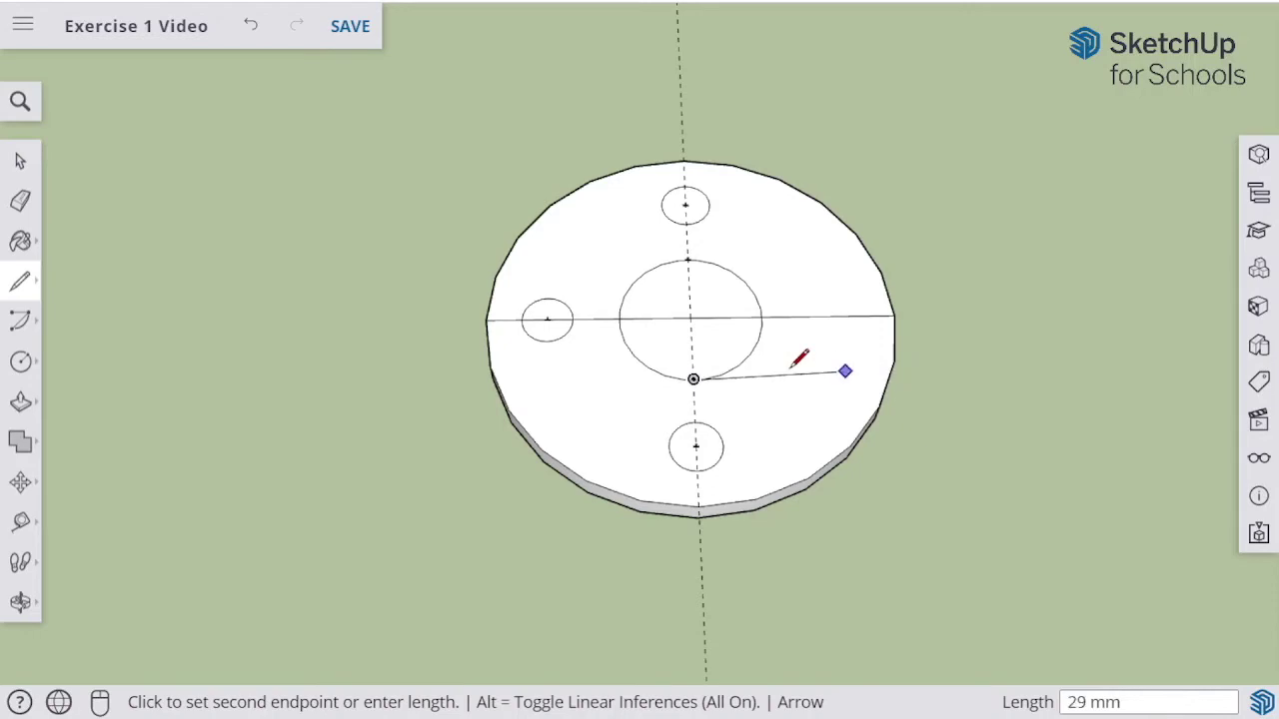
pyautogui.click(693, 378)
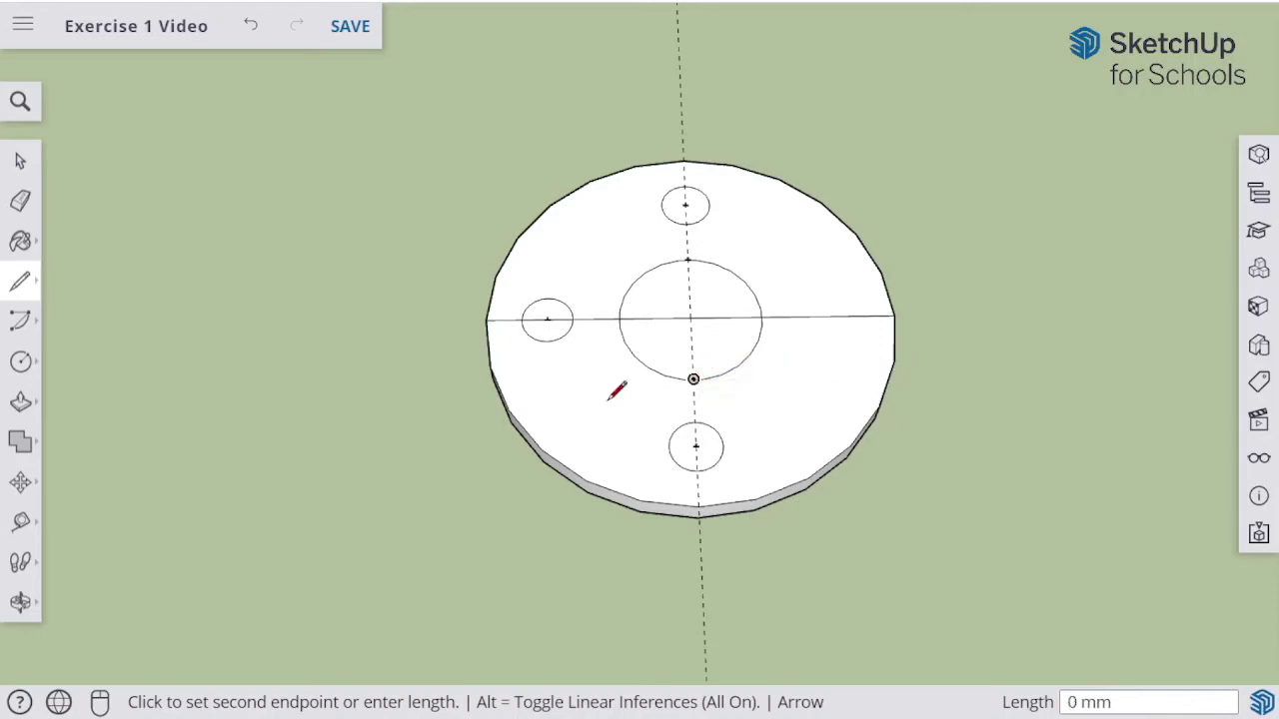
pyautogui.press('Escape')
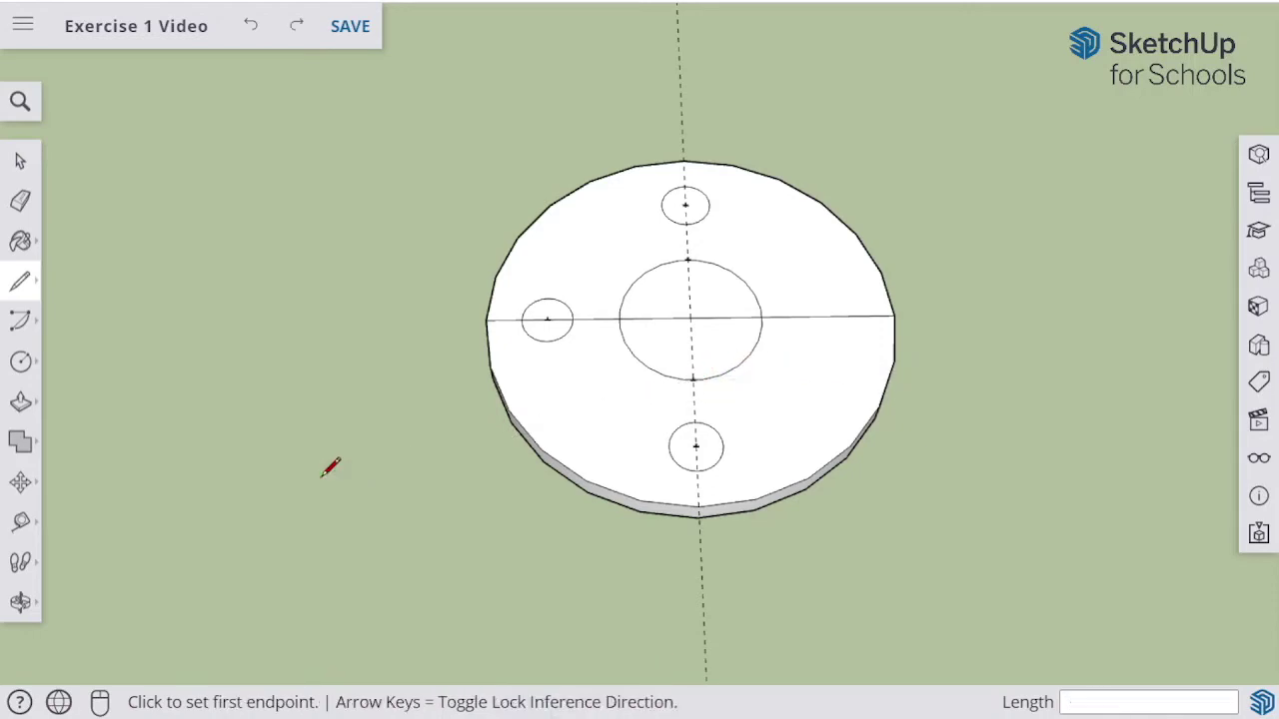
pyautogui.click(21, 521)
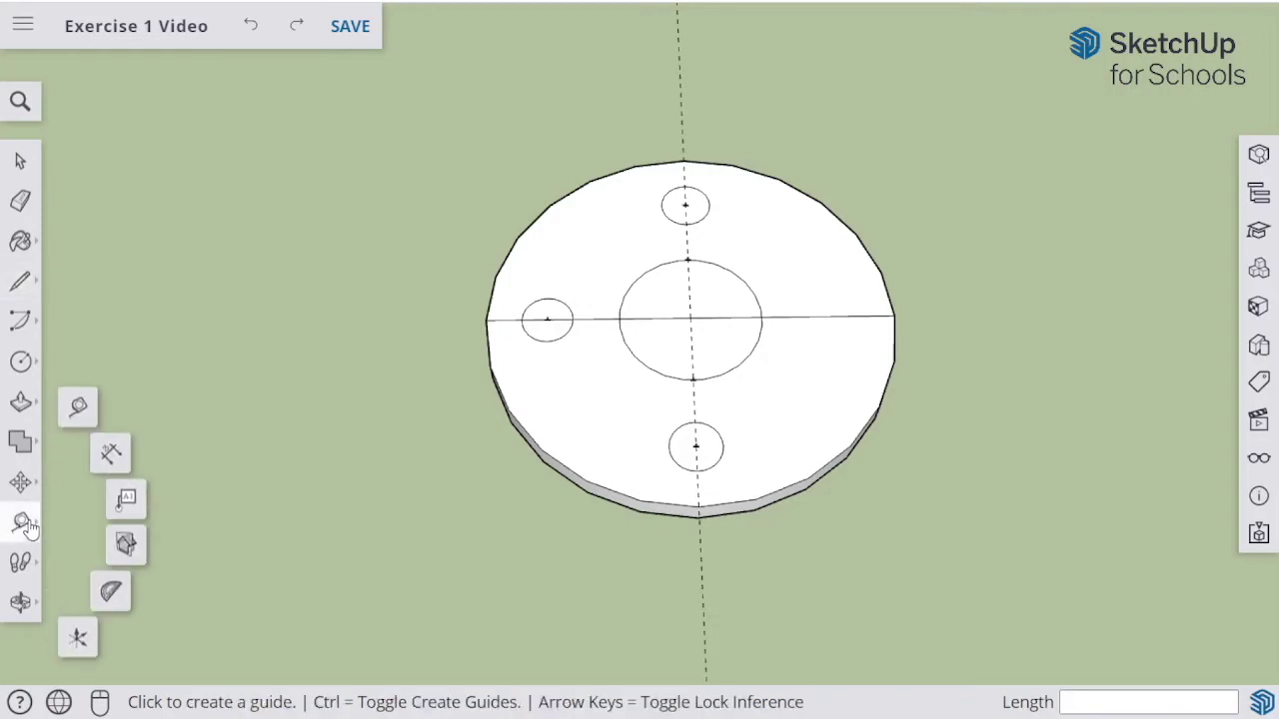
# Place a 90° guide through the lower guide point, perpendicular to the vertical guide.
pyautogui.click(116, 607)
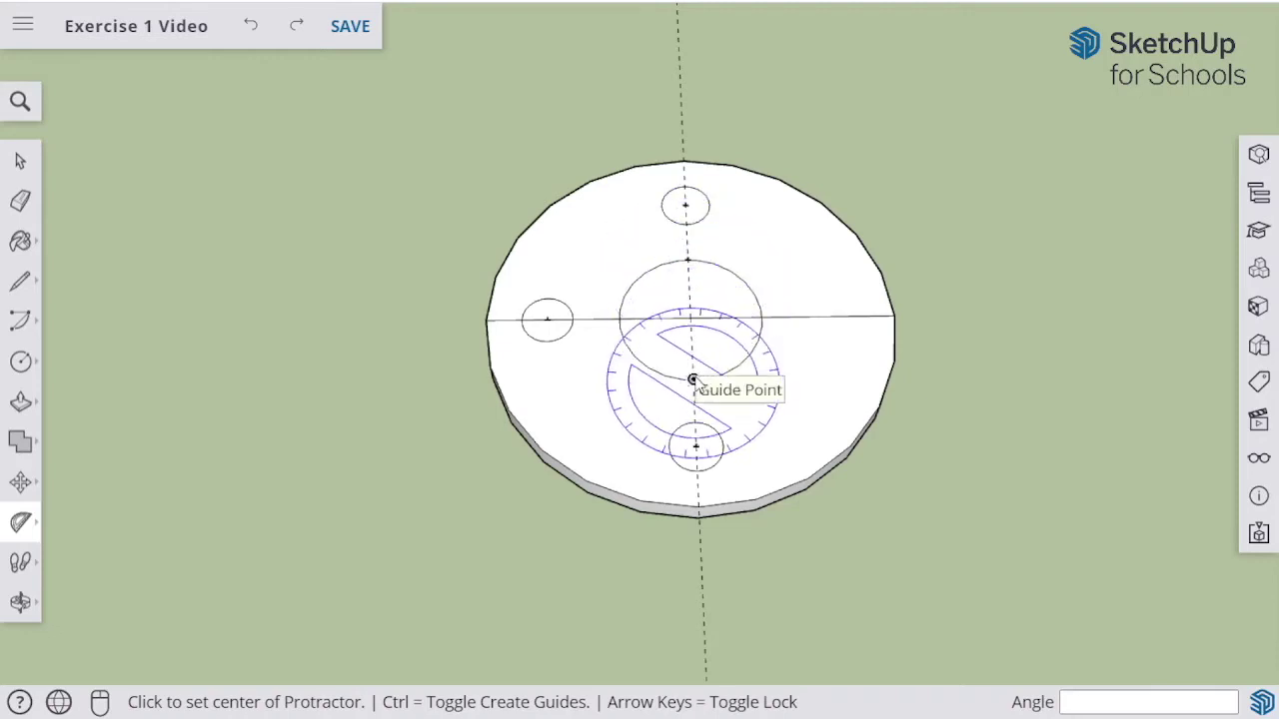
pyautogui.click(693, 379)
pyautogui.click(809, 378)
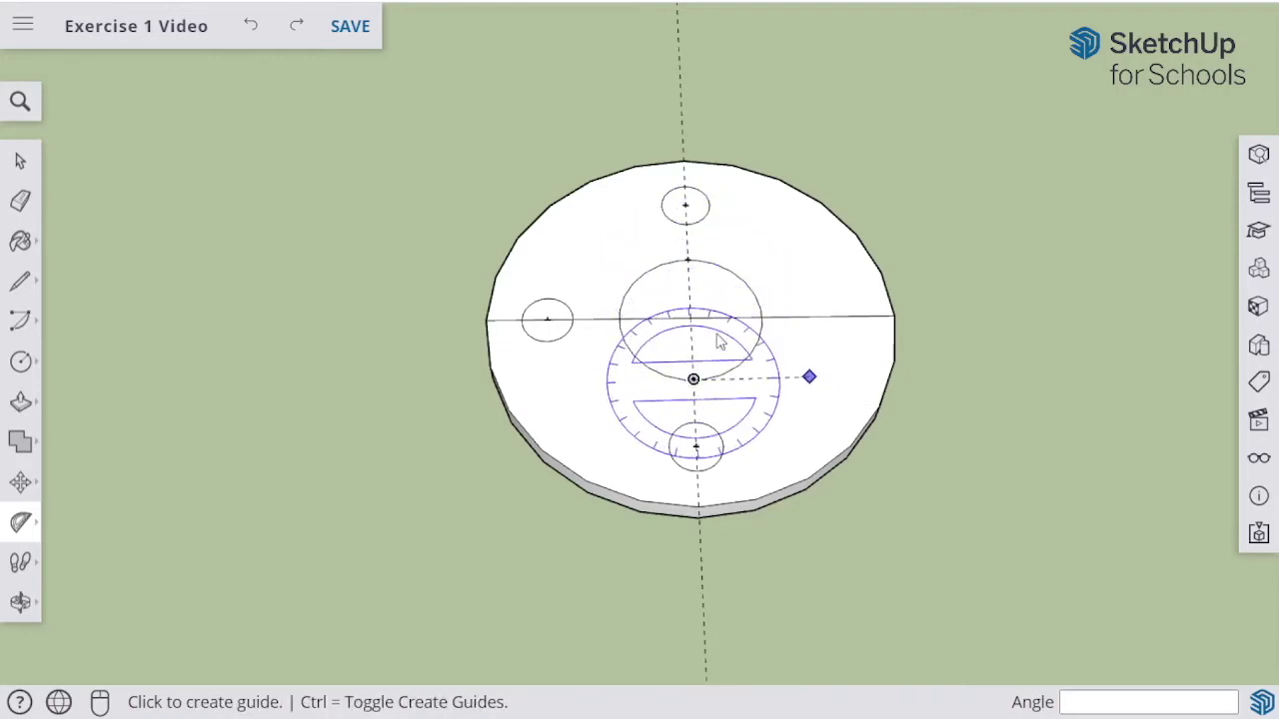
pyautogui.click(693, 446)
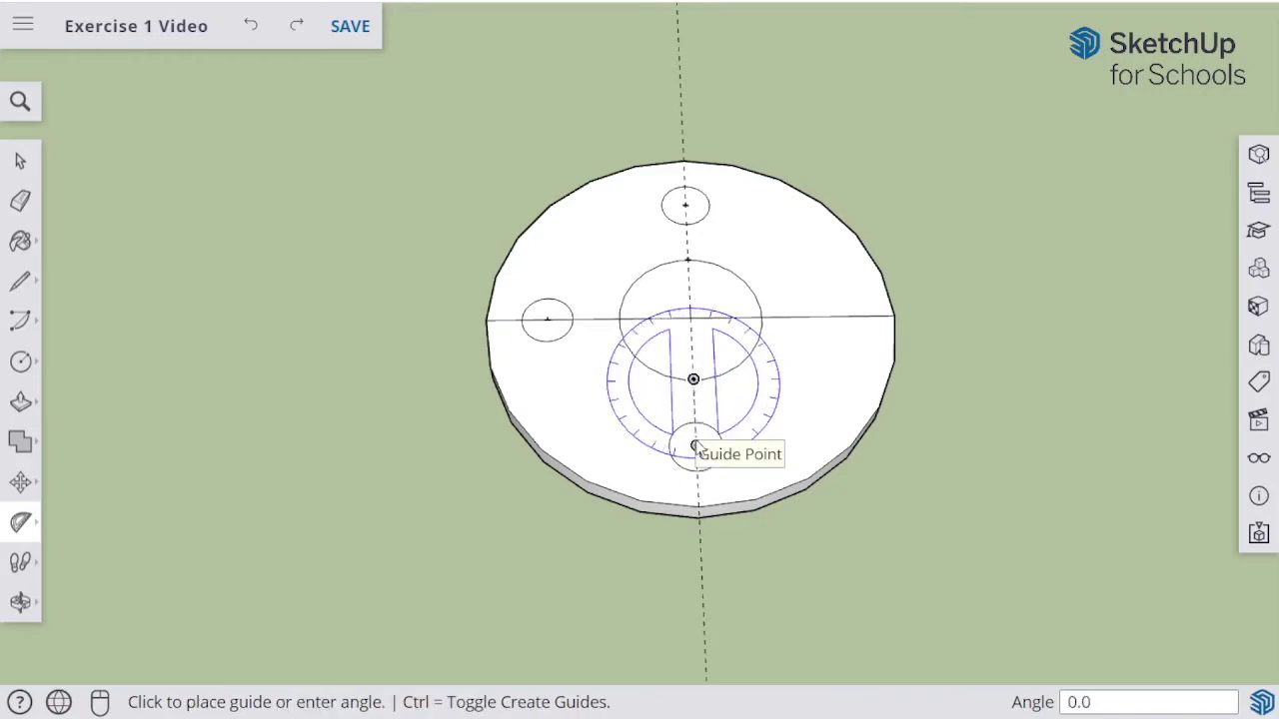
pyautogui.click(796, 388)
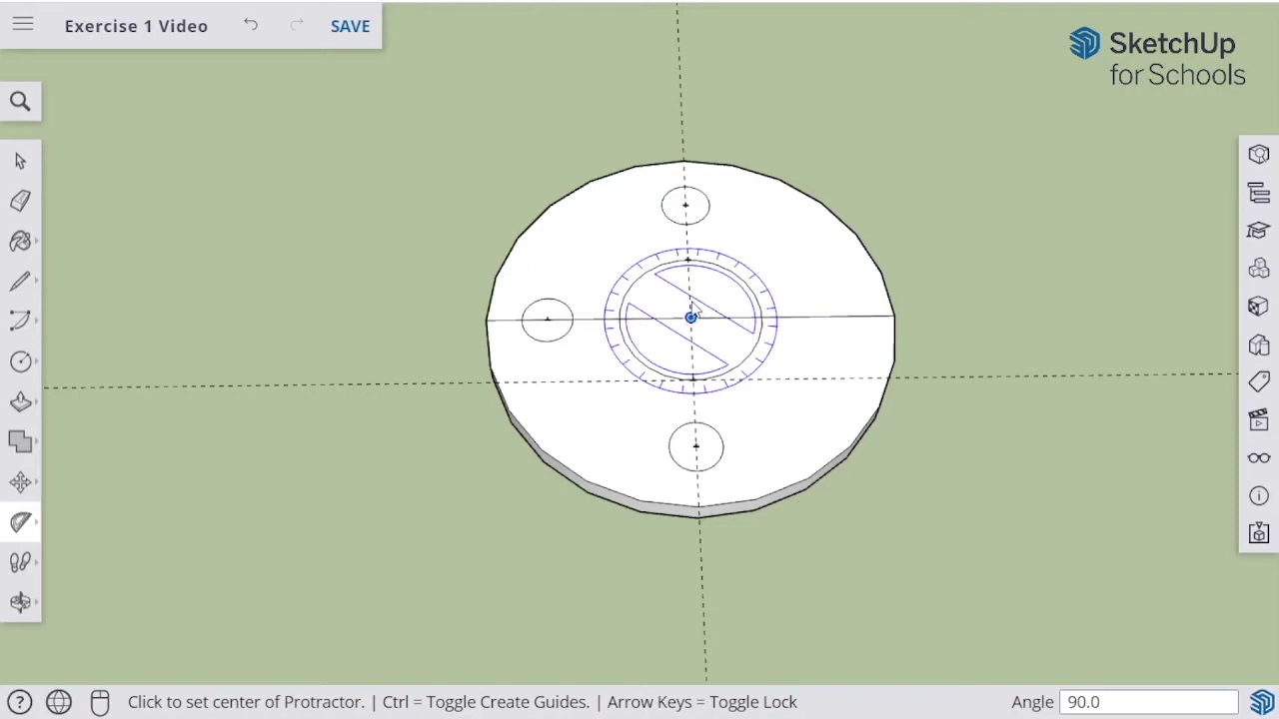
# Place an extra angled guide through the upper point, then undo it.
pyautogui.click(711, 268)
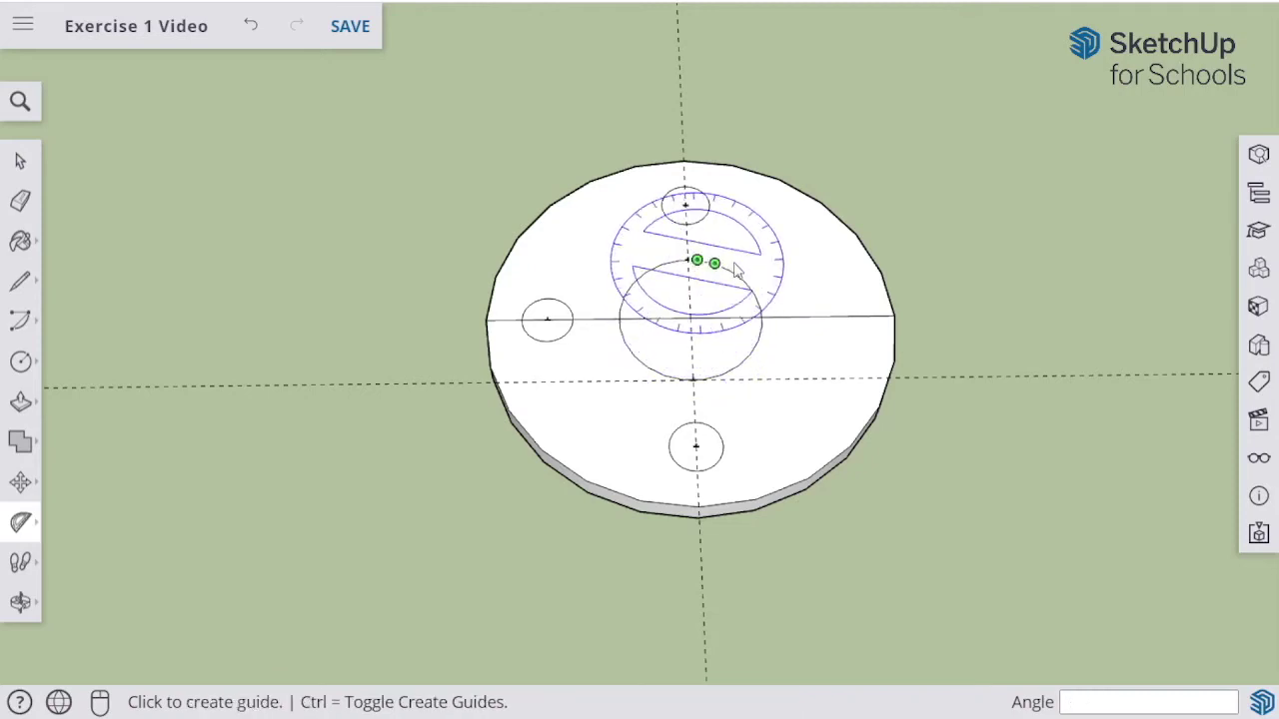
pyautogui.click(701, 301)
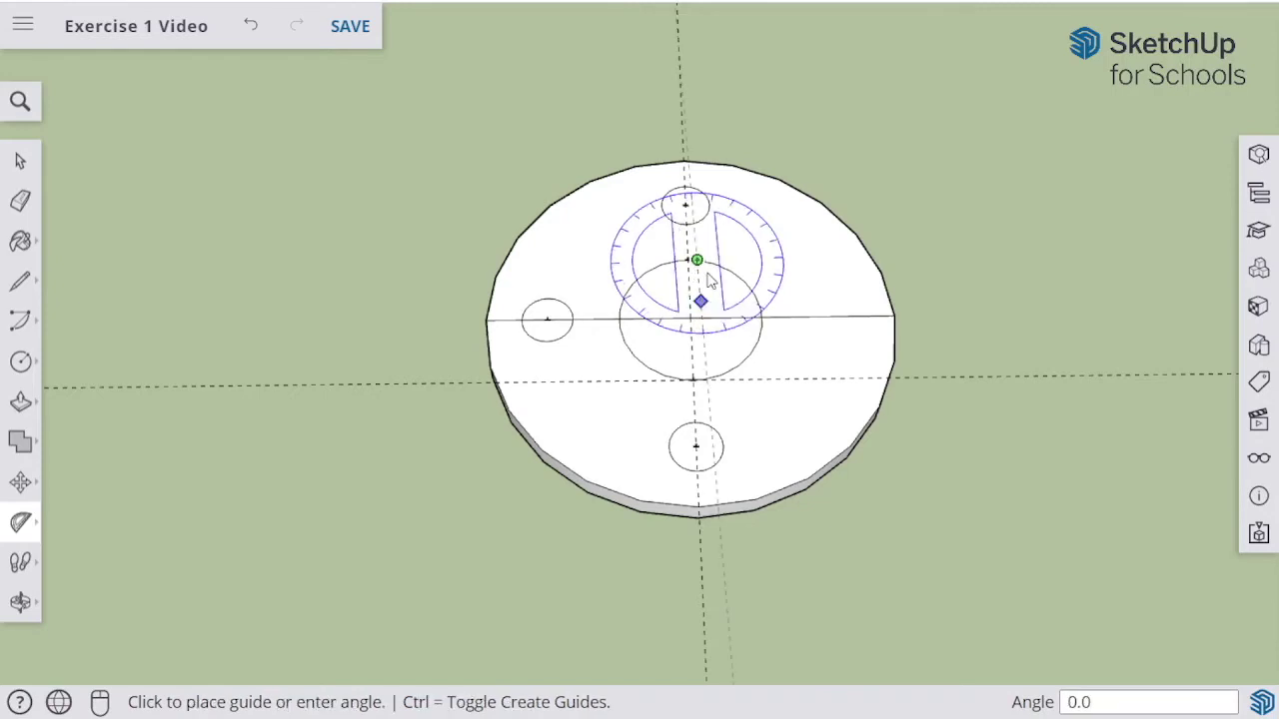
pyautogui.click(704, 300)
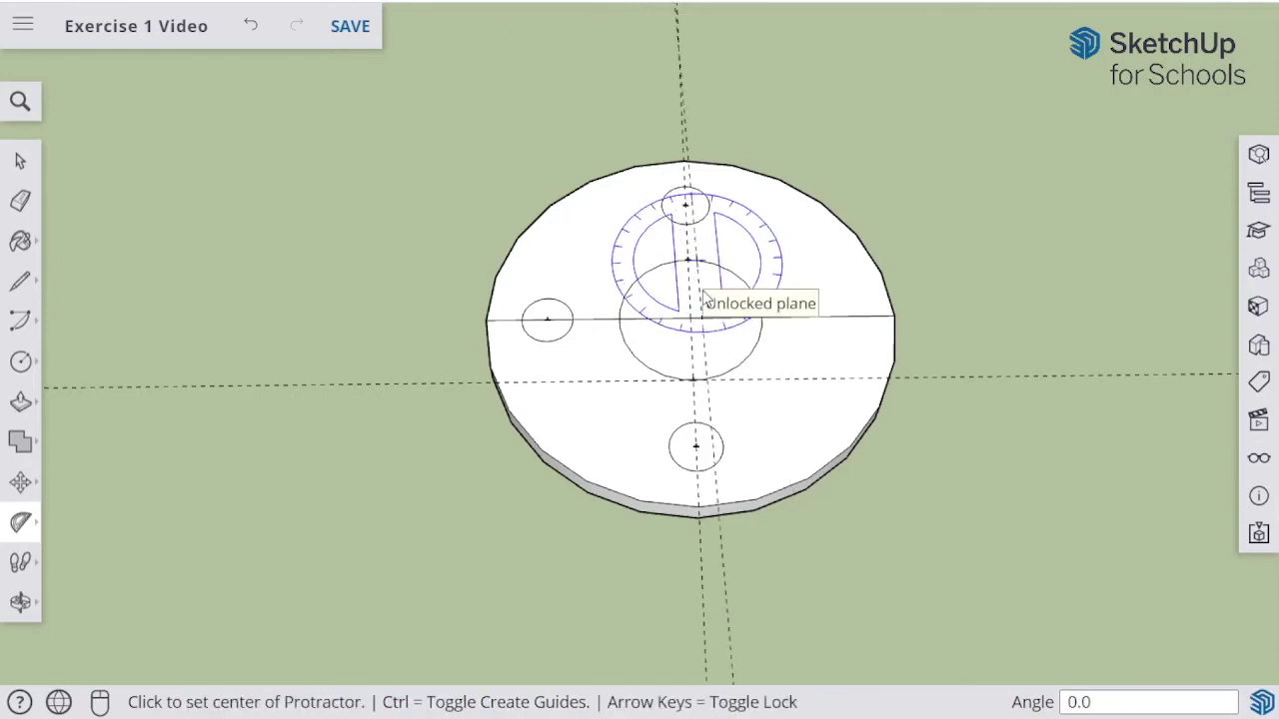
pyautogui.hotkey('ctrl', 'z')
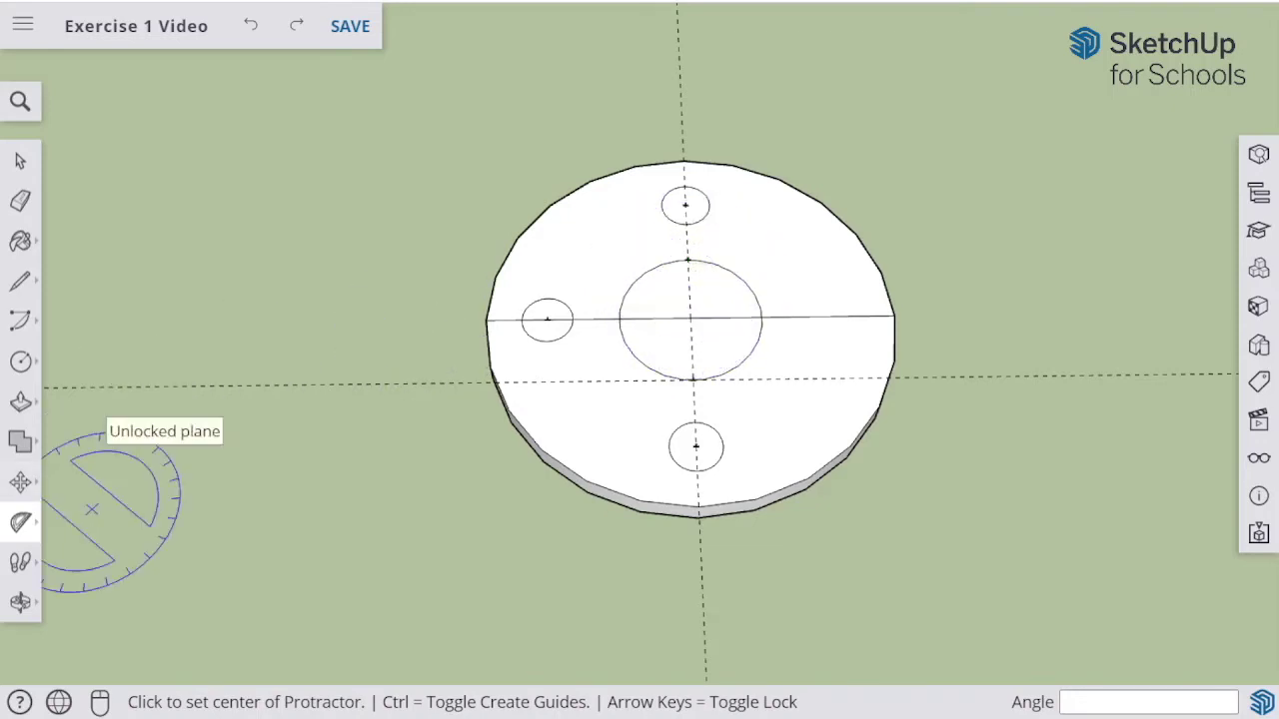
pyautogui.click(20, 289)
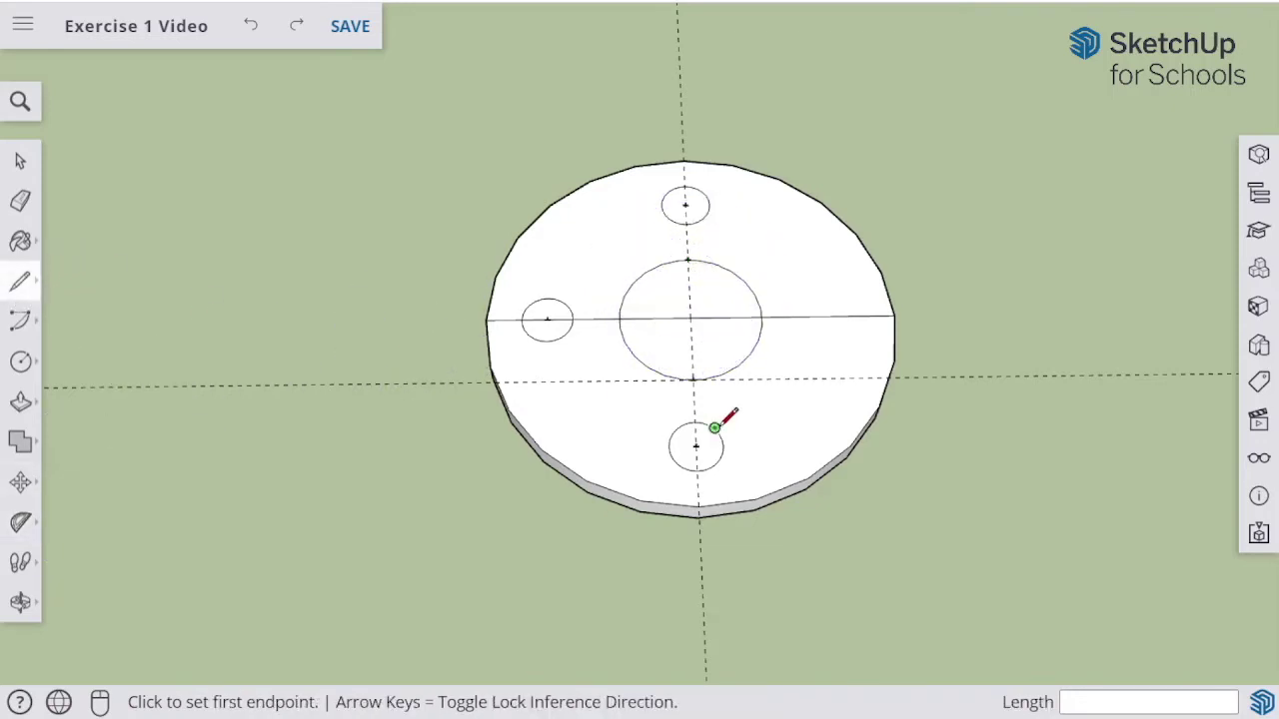
# Draw the slot's lower edge from the central circle's bottom to the right rim.
pyautogui.click(693, 379)
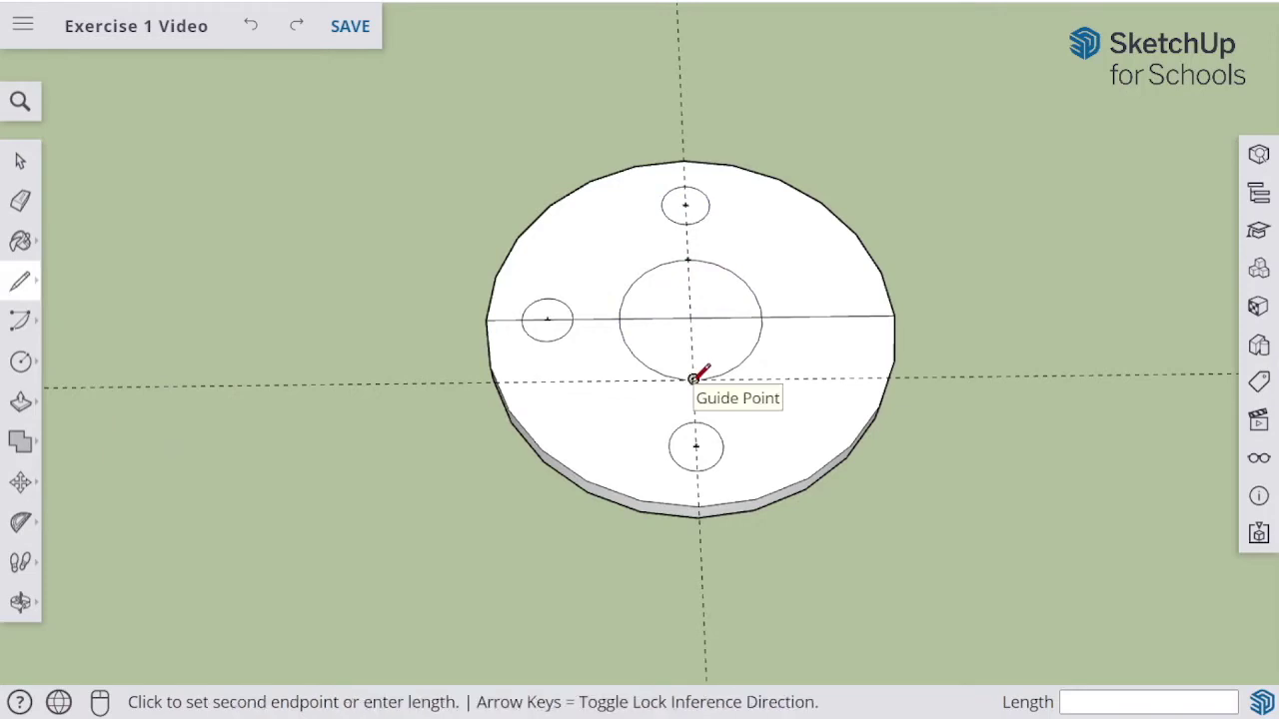
pyautogui.click(888, 377)
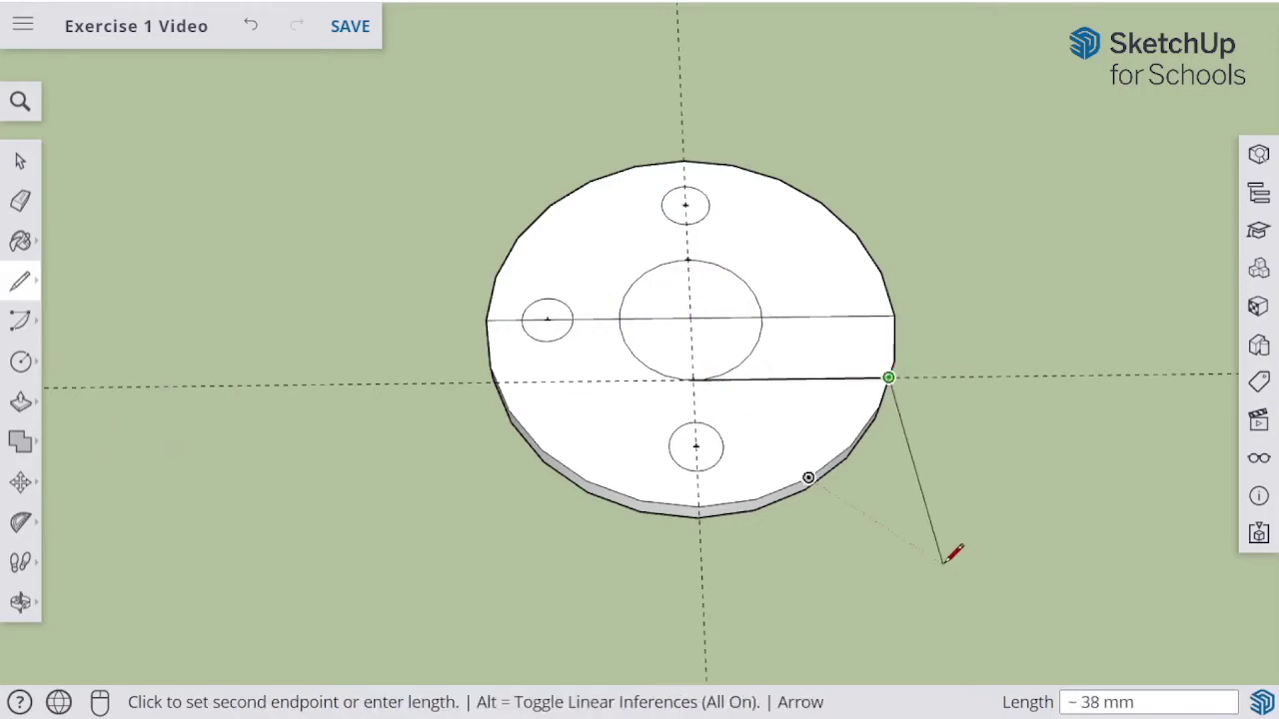
pyautogui.click(20, 521)
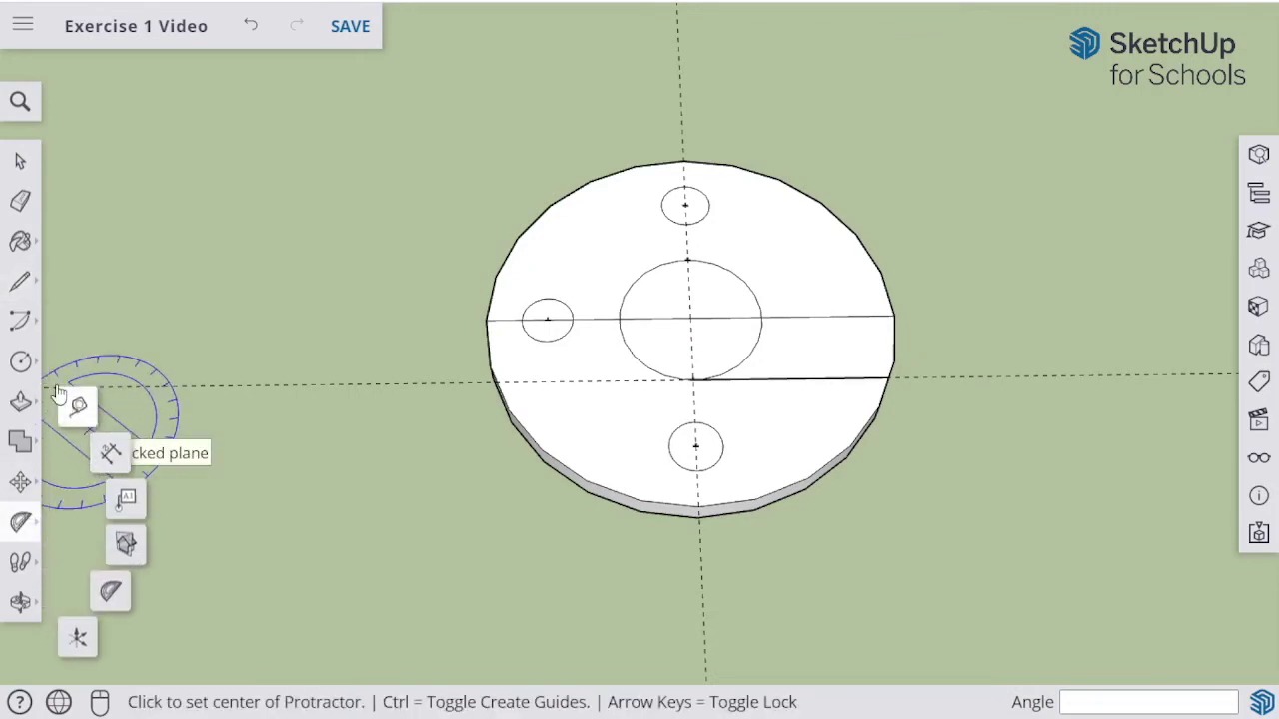
pyautogui.click(20, 201)
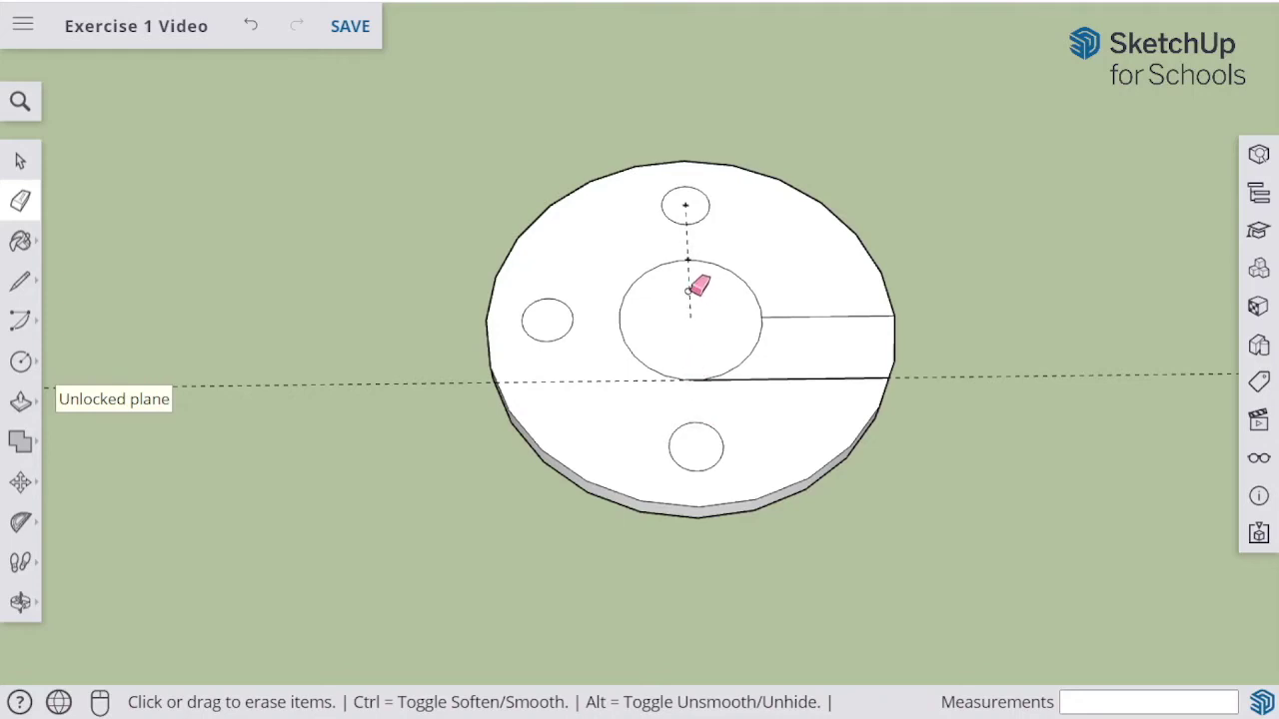
pyautogui.scroll(5, 688, 291)
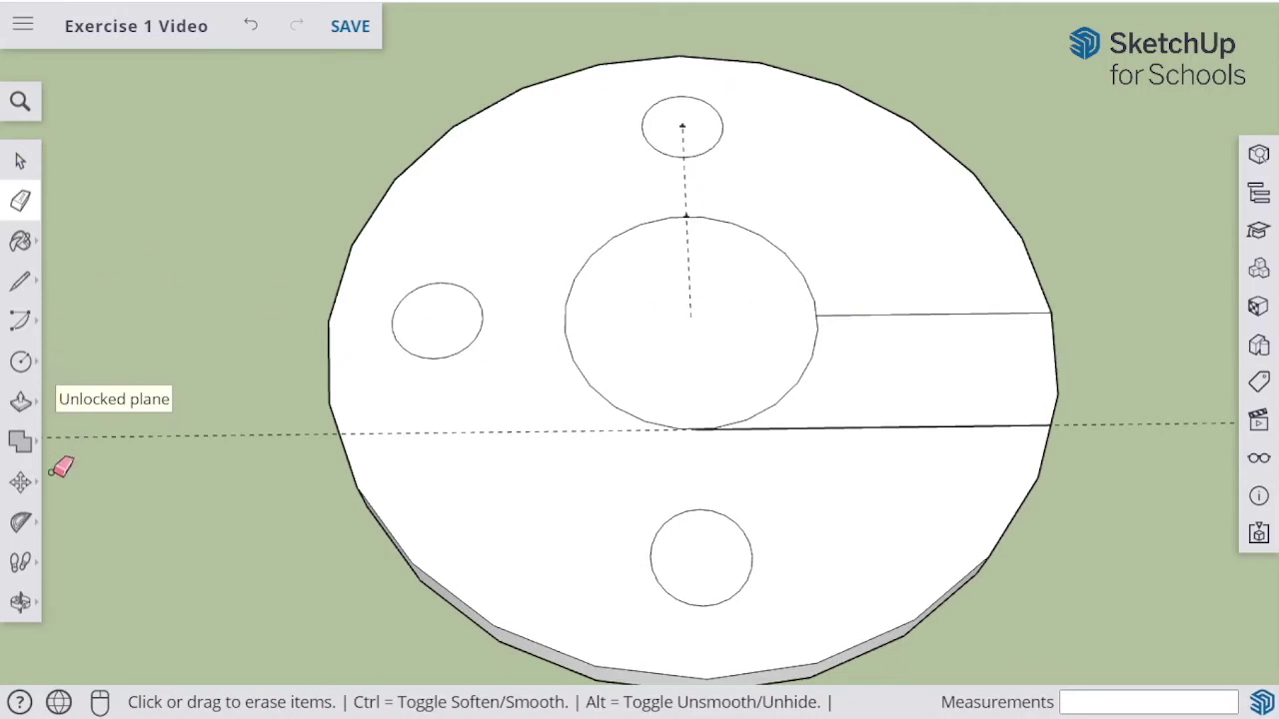
# Place a 90° horizontal guide through the top of the central circle.
pyautogui.click(20, 521)
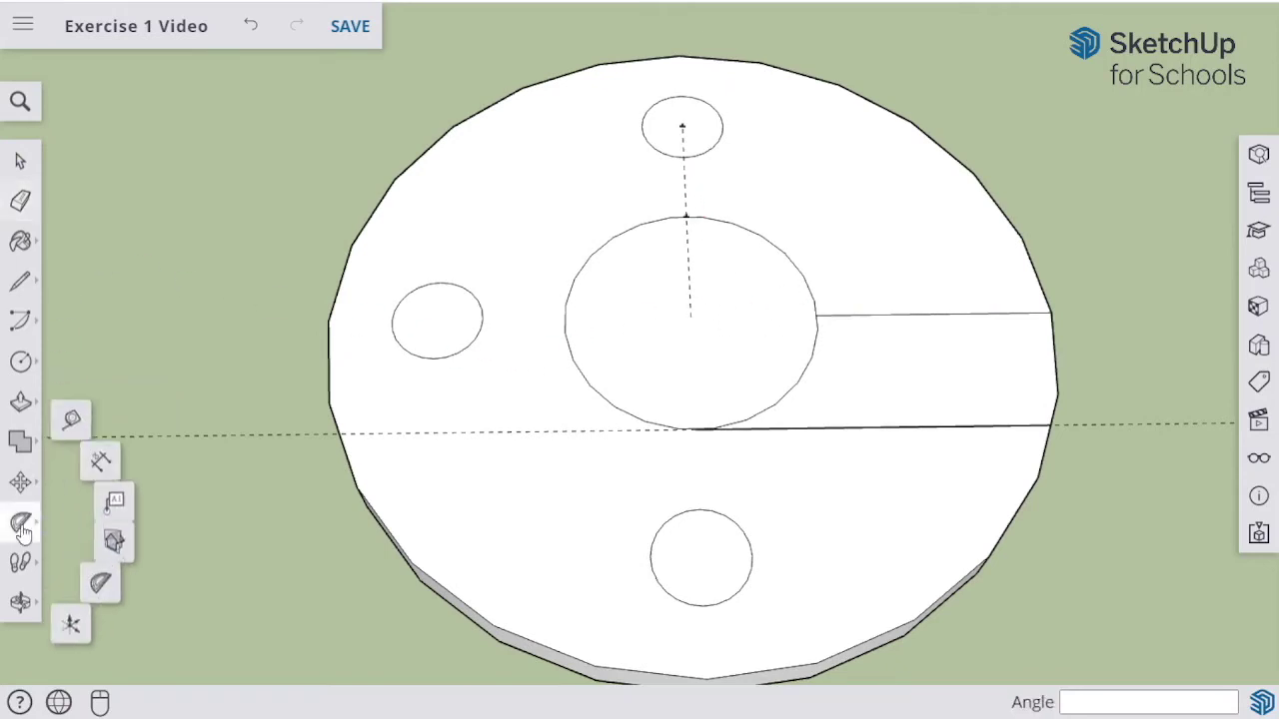
pyautogui.click(685, 216)
pyautogui.click(686, 276)
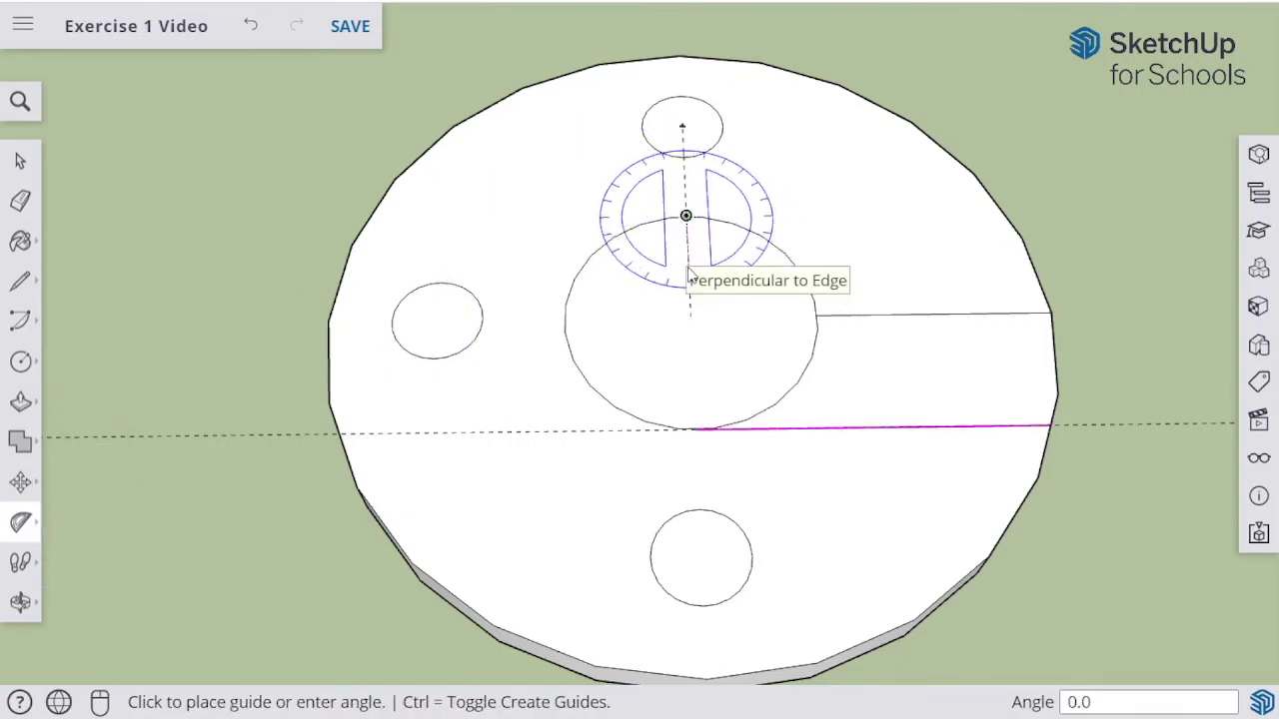
pyautogui.click(791, 213)
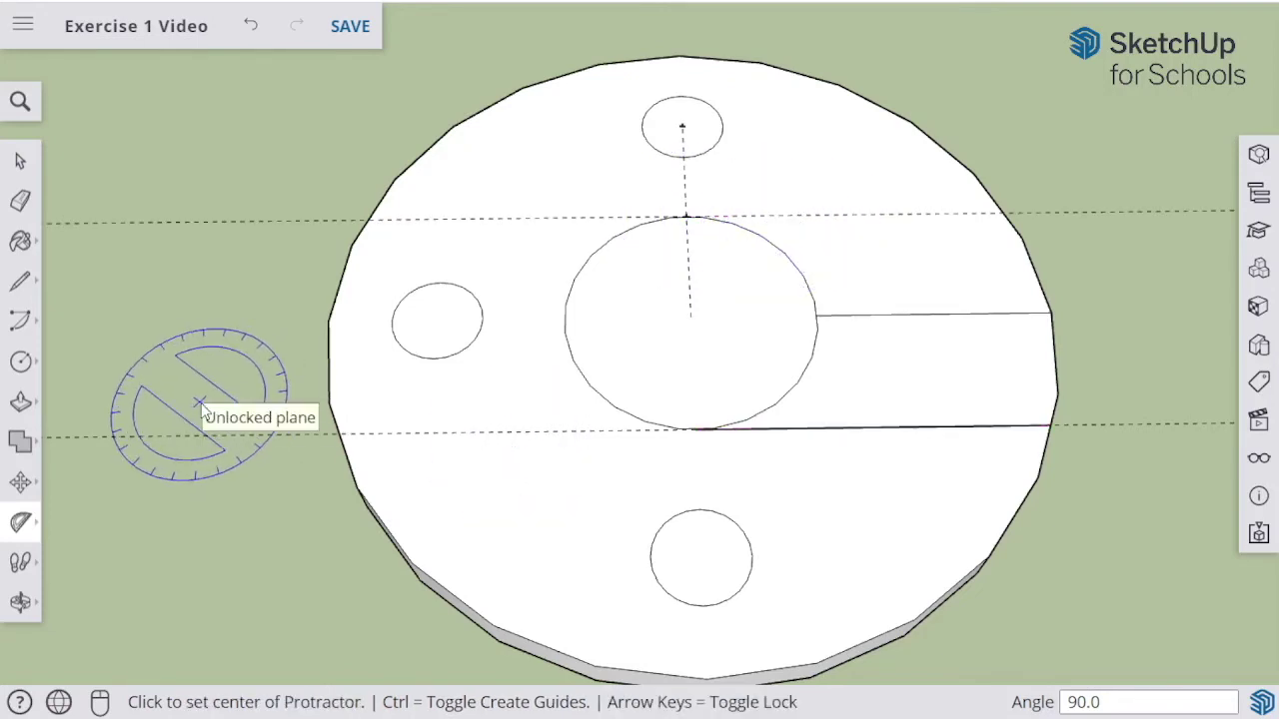
# Draw the slot's upper edge from the circle's top to the right rim.
pyautogui.click(20, 282)
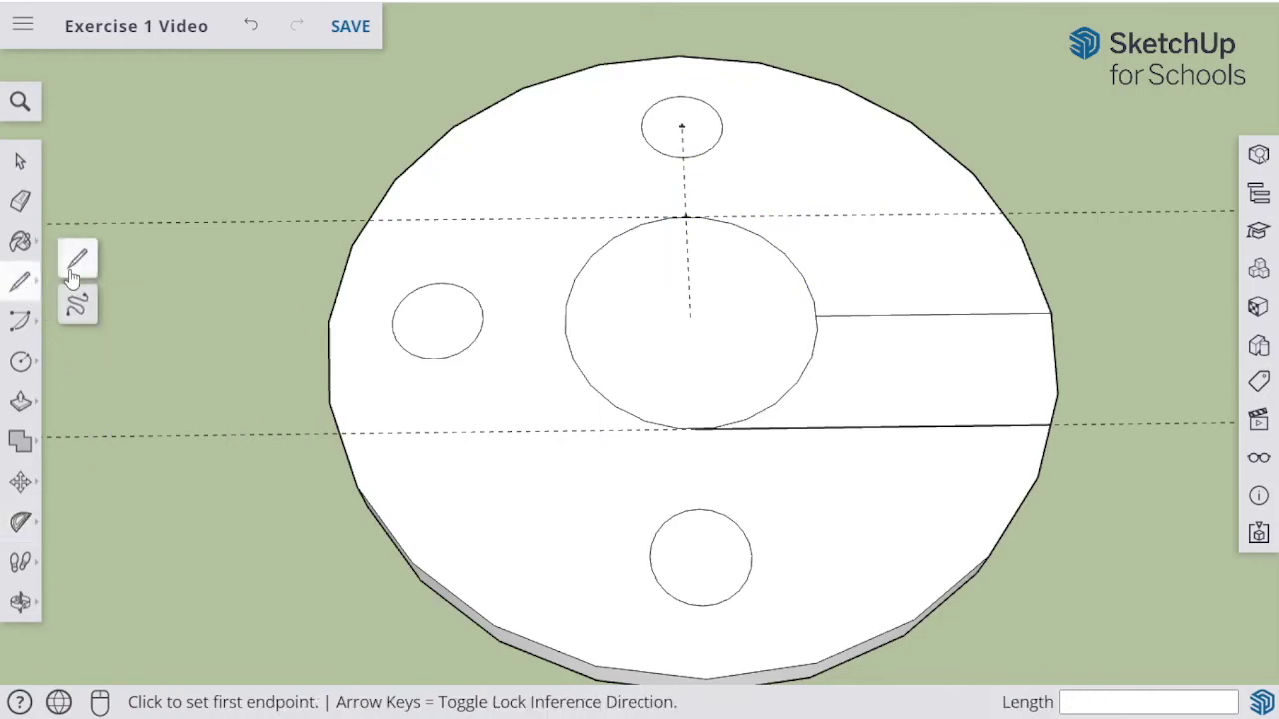
pyautogui.click(685, 216)
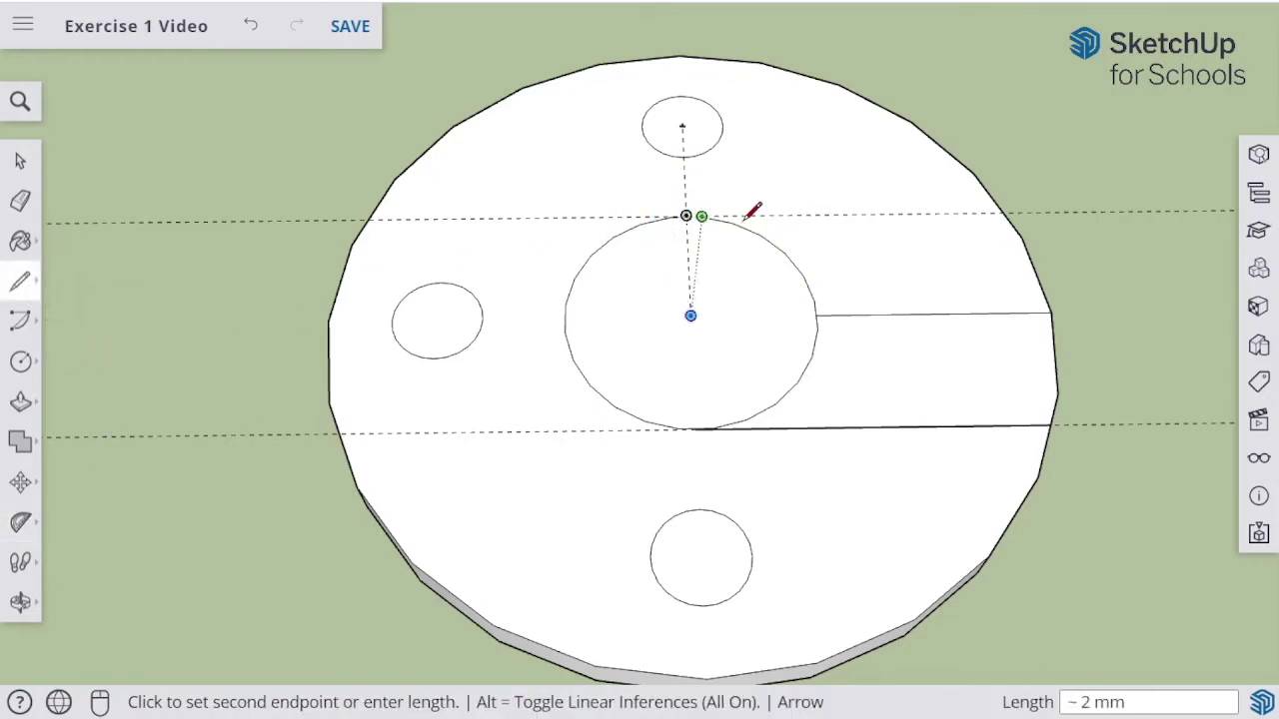
pyautogui.click(1004, 210)
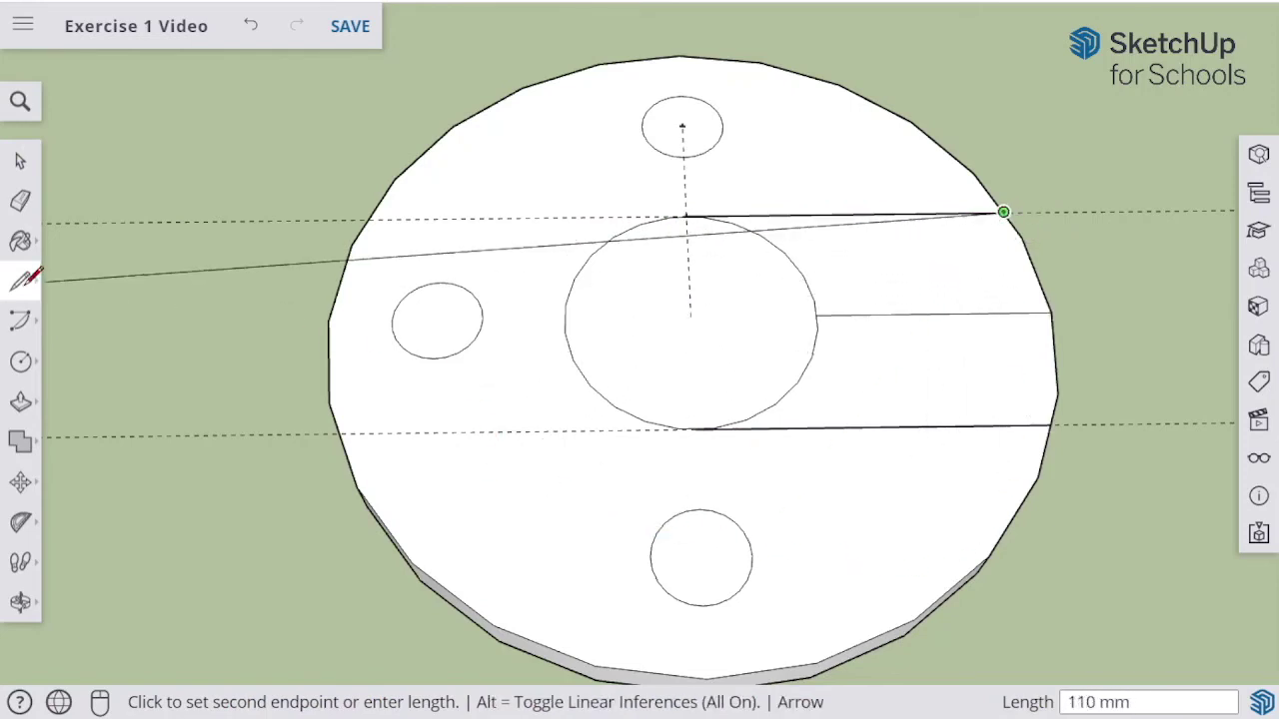
pyautogui.click(20, 199)
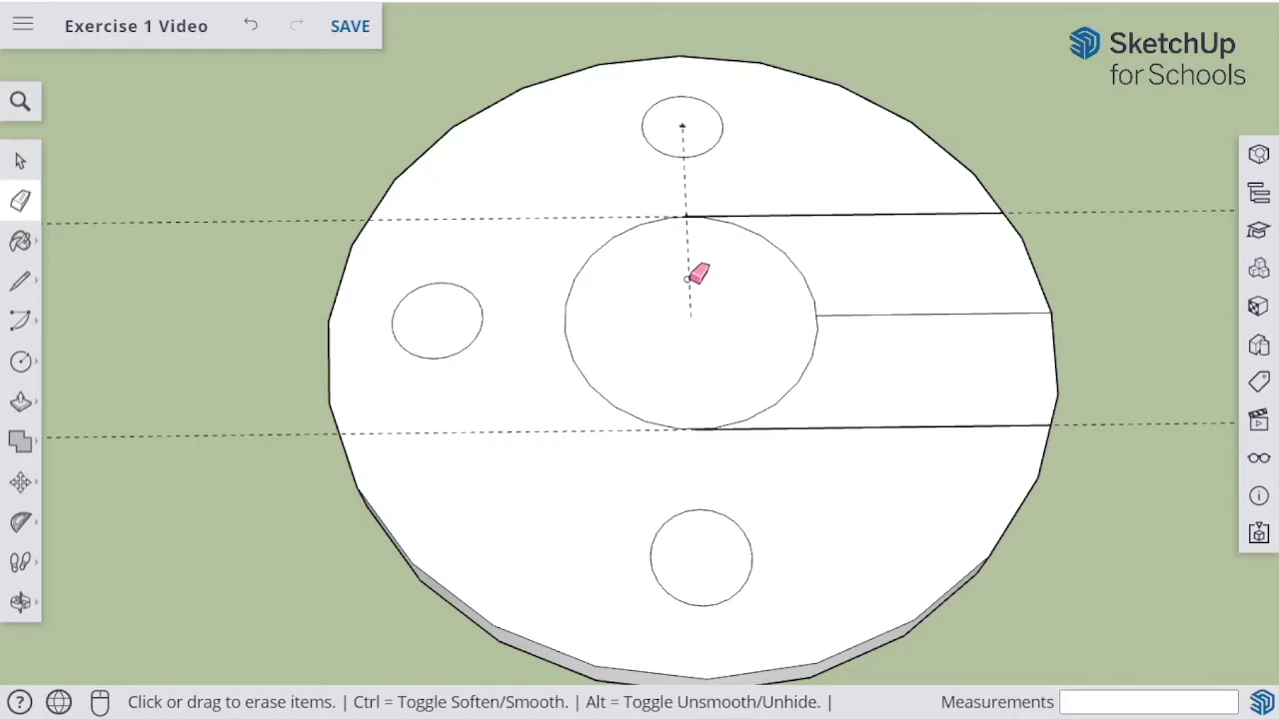
# Erase the central circle, then undo back to the circle with the full line across the disc.
pyautogui.click(817, 326)
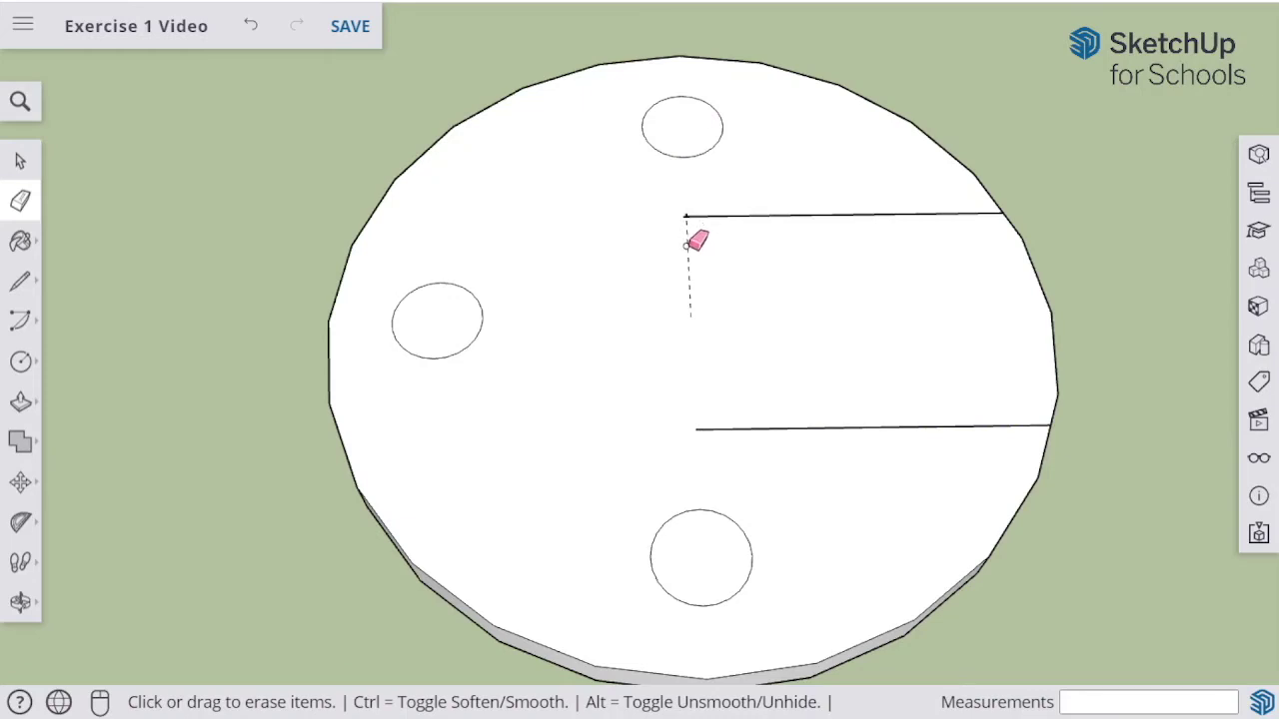
pyautogui.scroll(4, 687, 245)
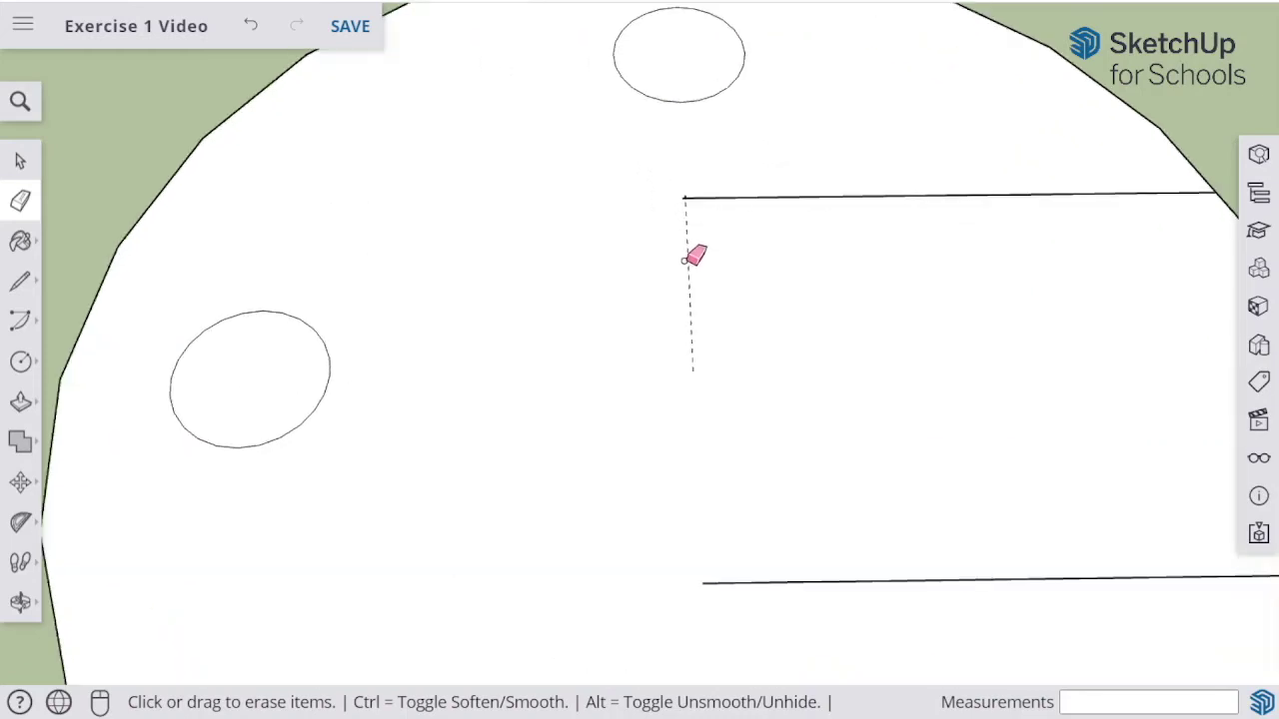
pyautogui.hotkey('ctrl', 'z')
pyautogui.hotkey('ctrl', 'z')
pyautogui.hotkey('ctrl', 'z')
pyautogui.hotkey('ctrl', 'z')
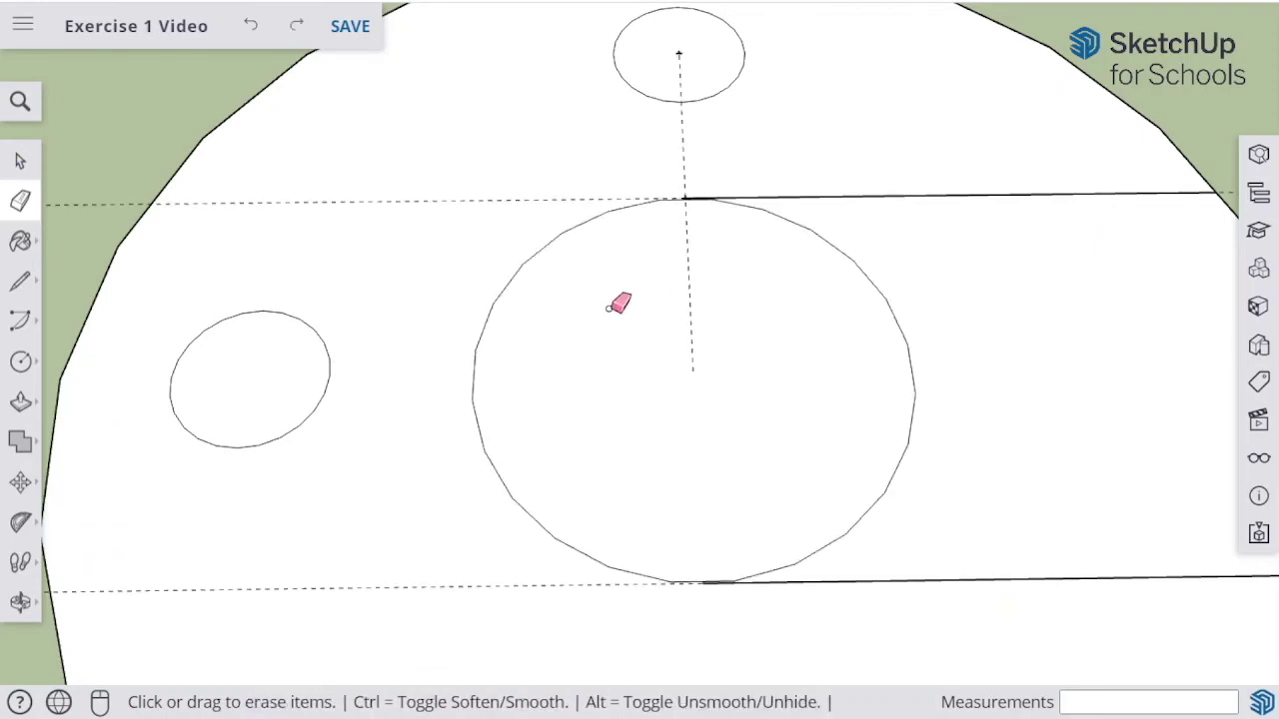
pyautogui.press('ctrl')
pyautogui.hotkey('ctrl', 'z')
pyautogui.hotkey('ctrl', 'z')
pyautogui.hotkey('ctrl', 'z')
pyautogui.hotkey('ctrl', 'z')
pyautogui.hotkey('ctrl', 'z')
pyautogui.hotkey('ctrl', 'z')
pyautogui.hotkey('ctrl', 'z')
pyautogui.hotkey('ctrl', 'z')
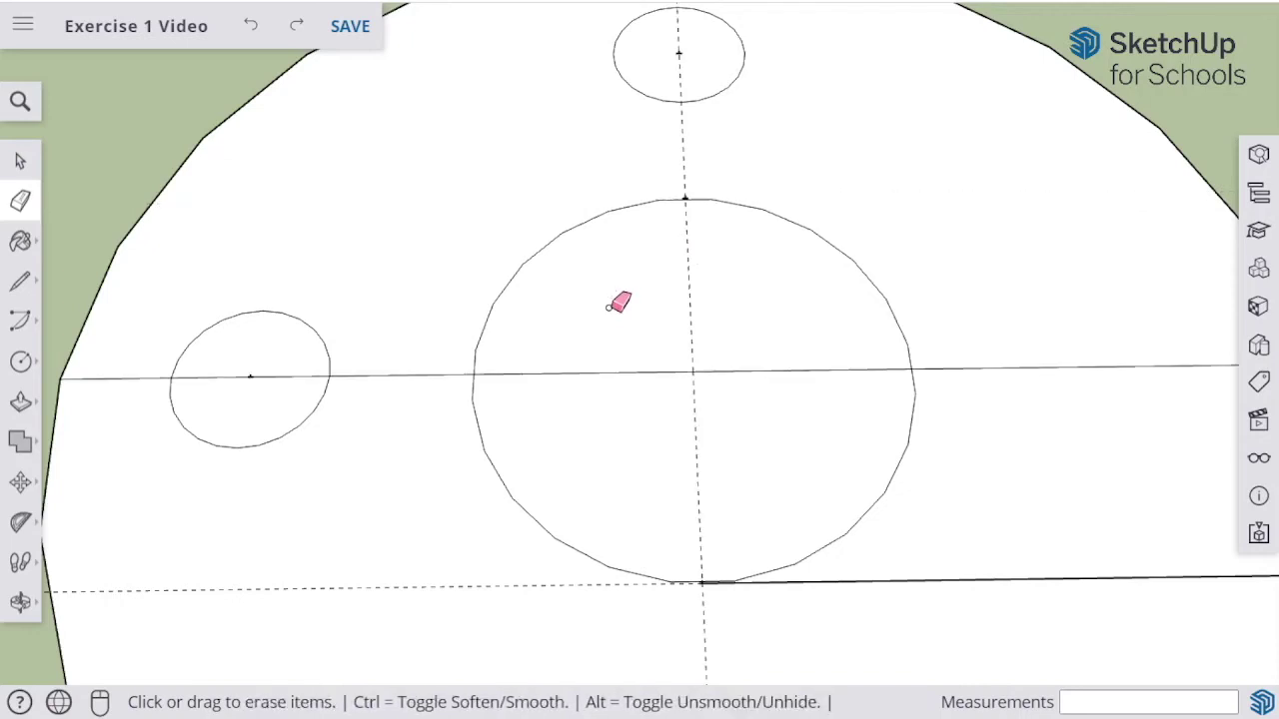
pyautogui.hotkey('ctrl', 'z')
pyautogui.scroll(-3, 618, 297)
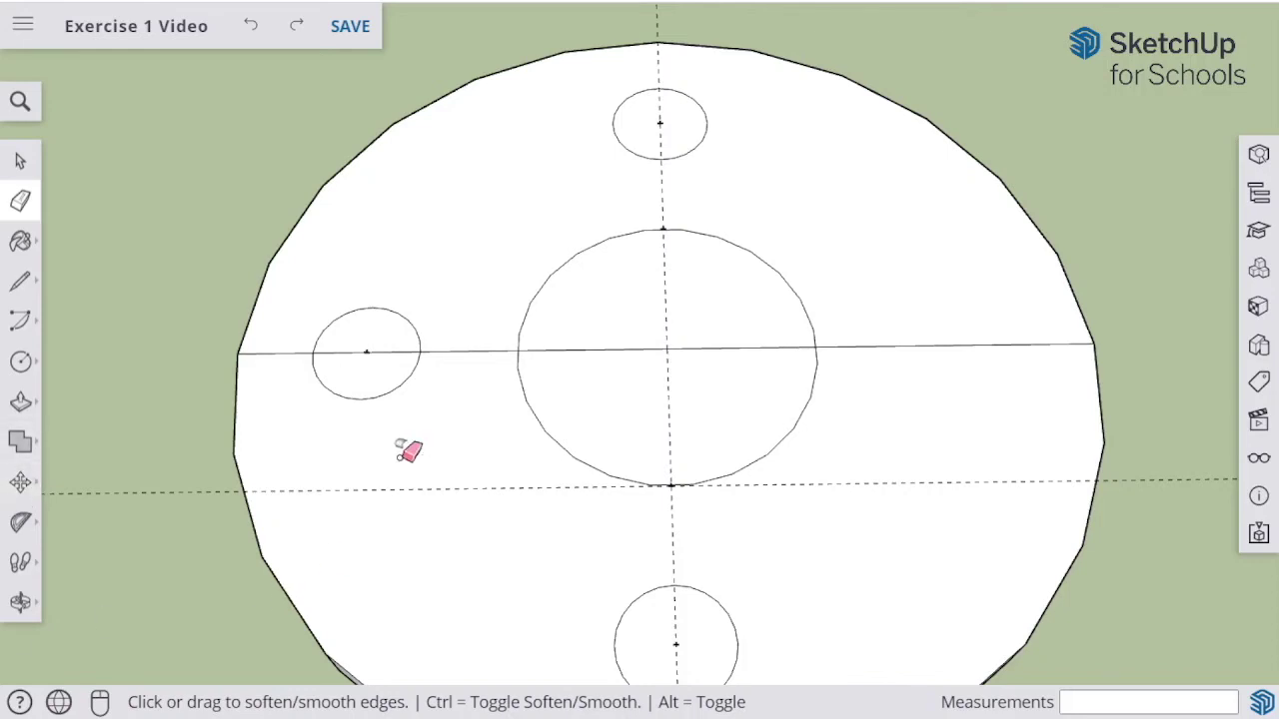
# Place a 90° protractor guide running horizontally through the central circle's top.
pyautogui.click(22, 525)
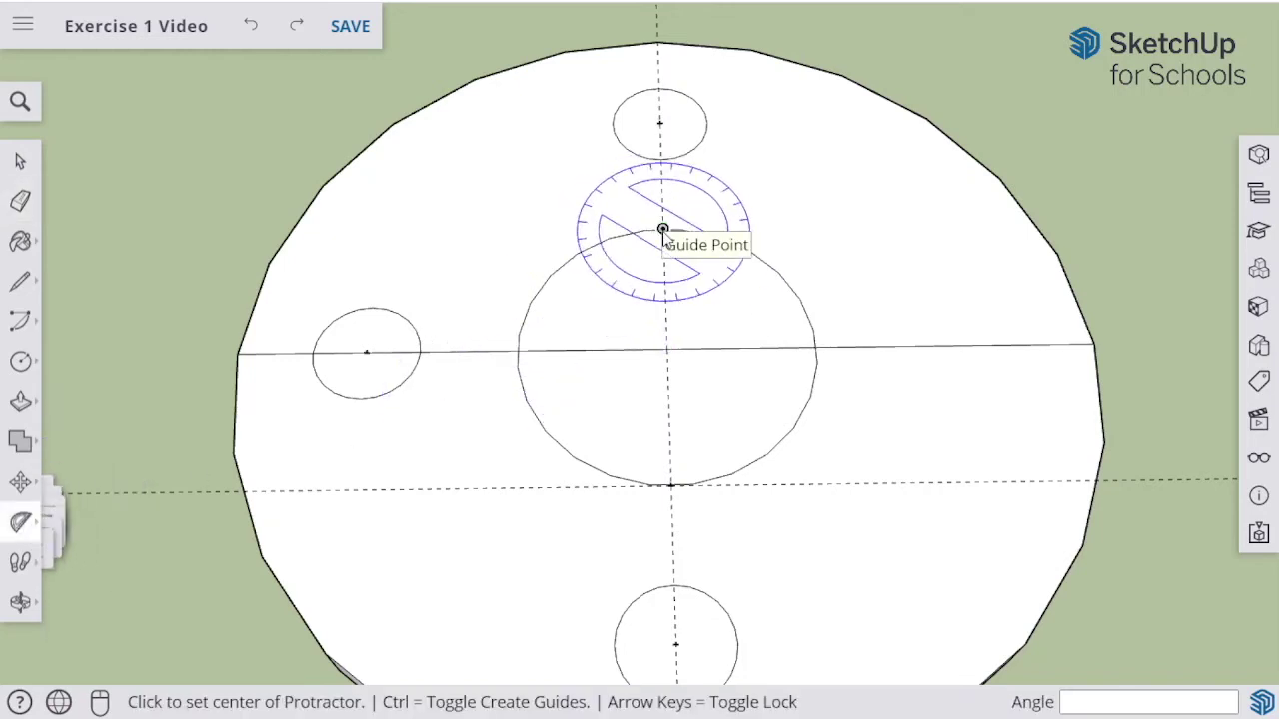
pyautogui.click(663, 230)
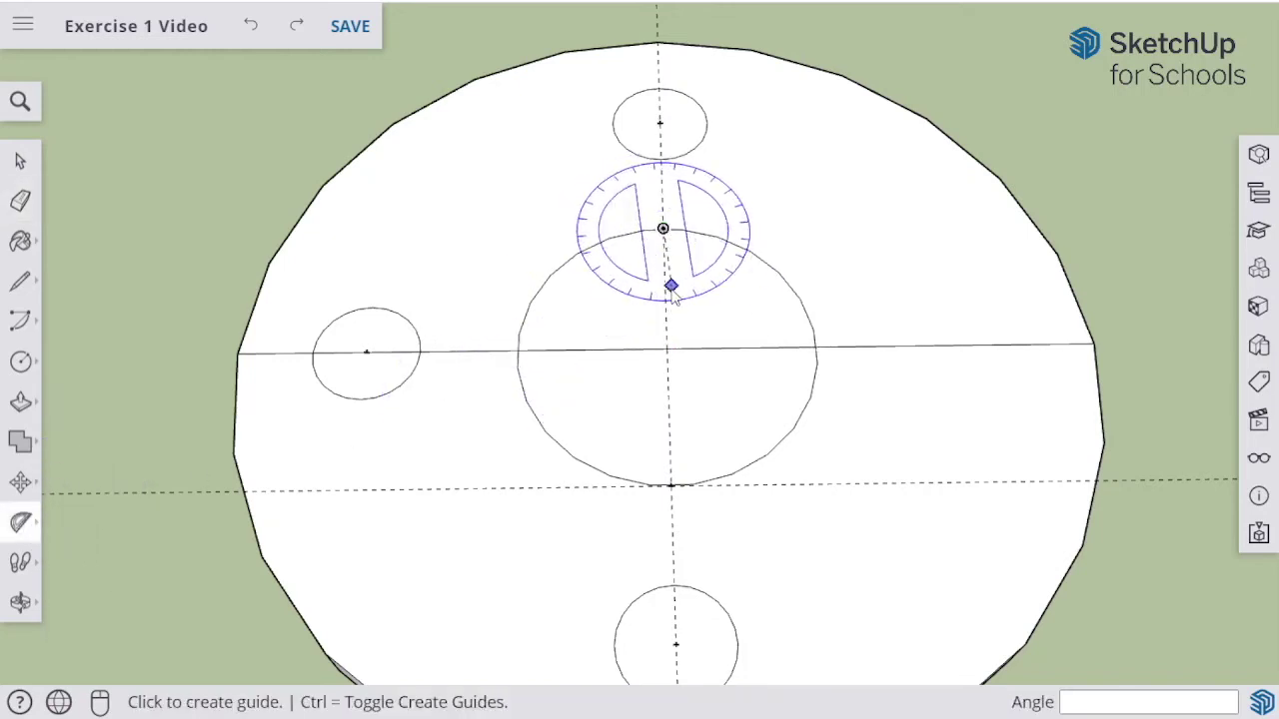
pyautogui.click(664, 287)
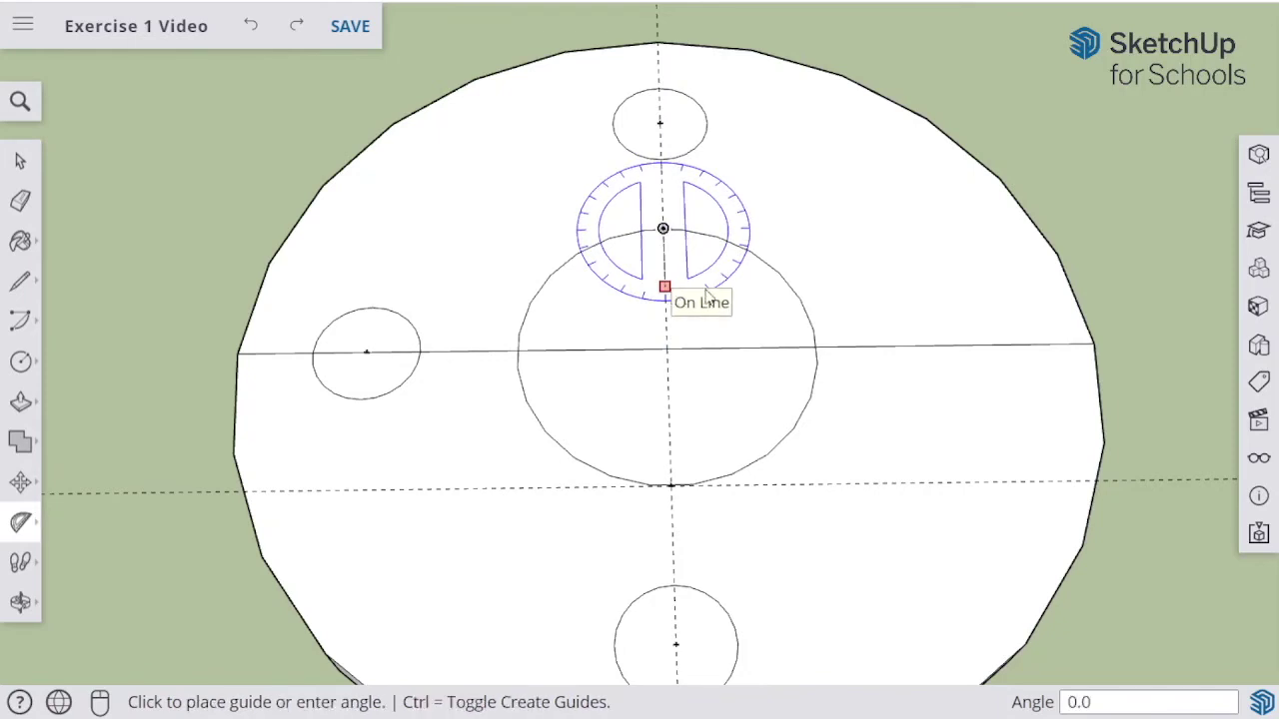
pyautogui.click(762, 236)
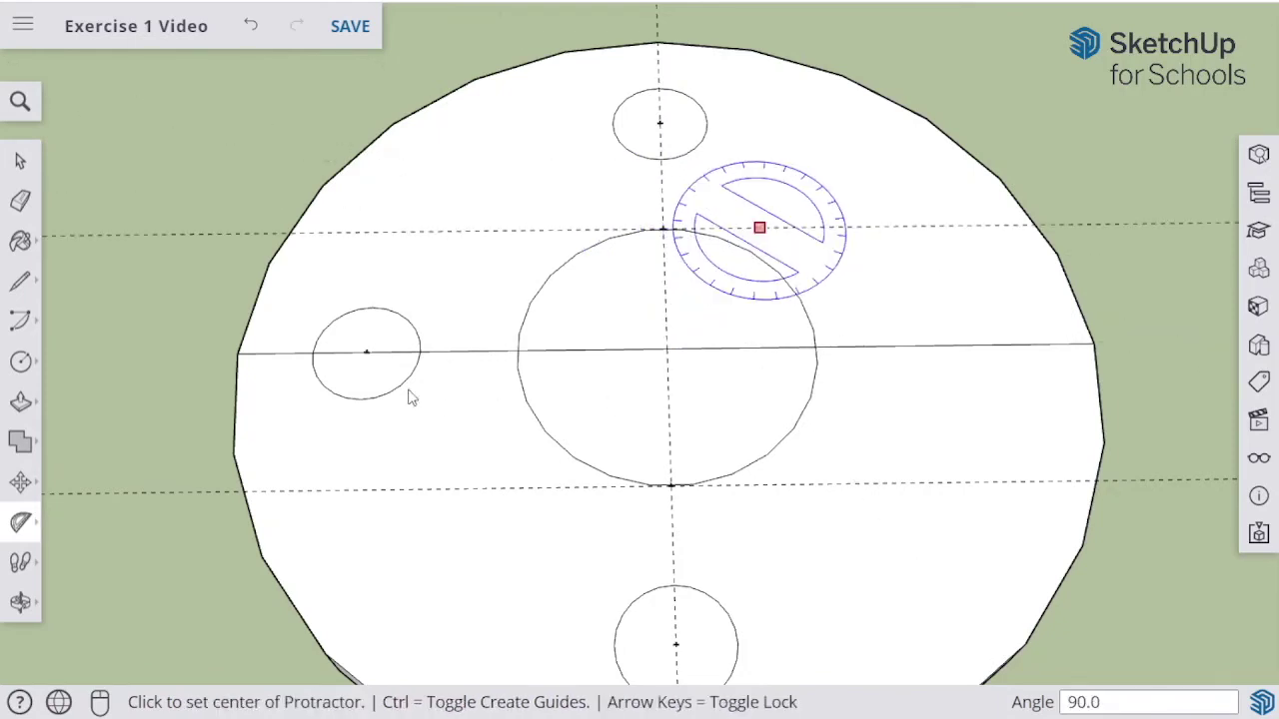
# Draw an edge from the circle's top to the right rim and a vertical line through the circle.
pyautogui.click(20, 283)
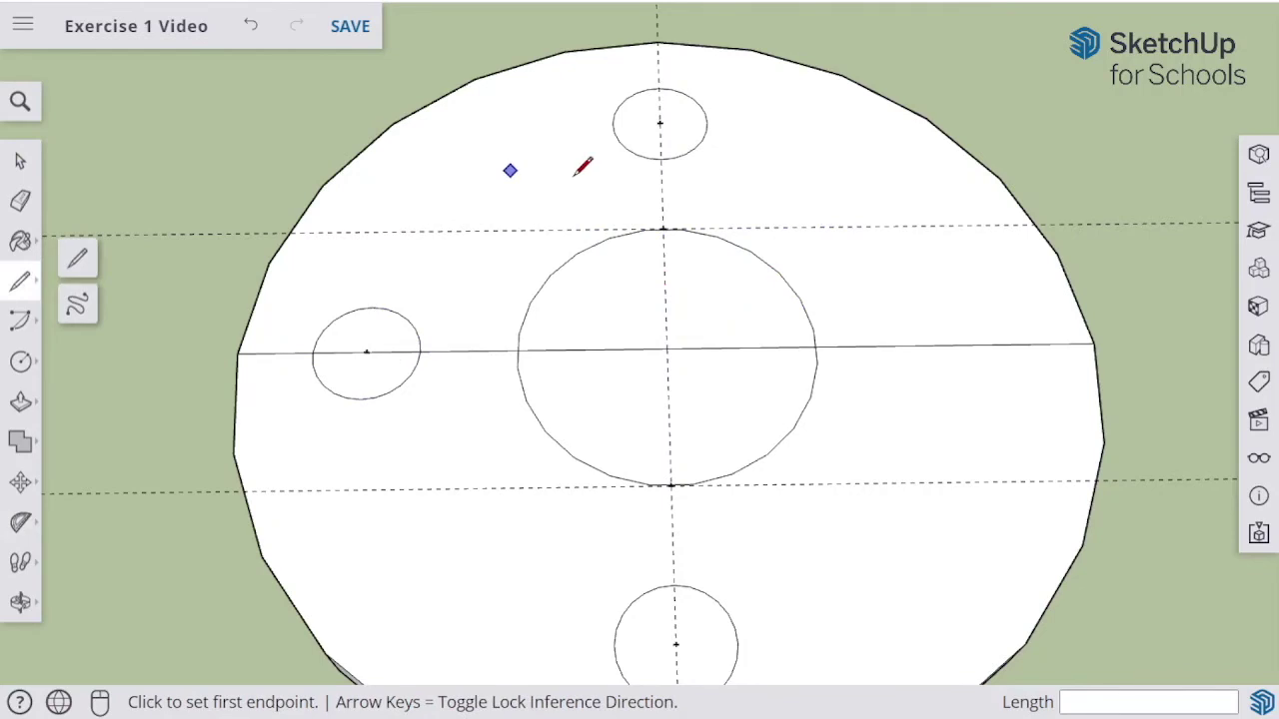
pyautogui.click(663, 228)
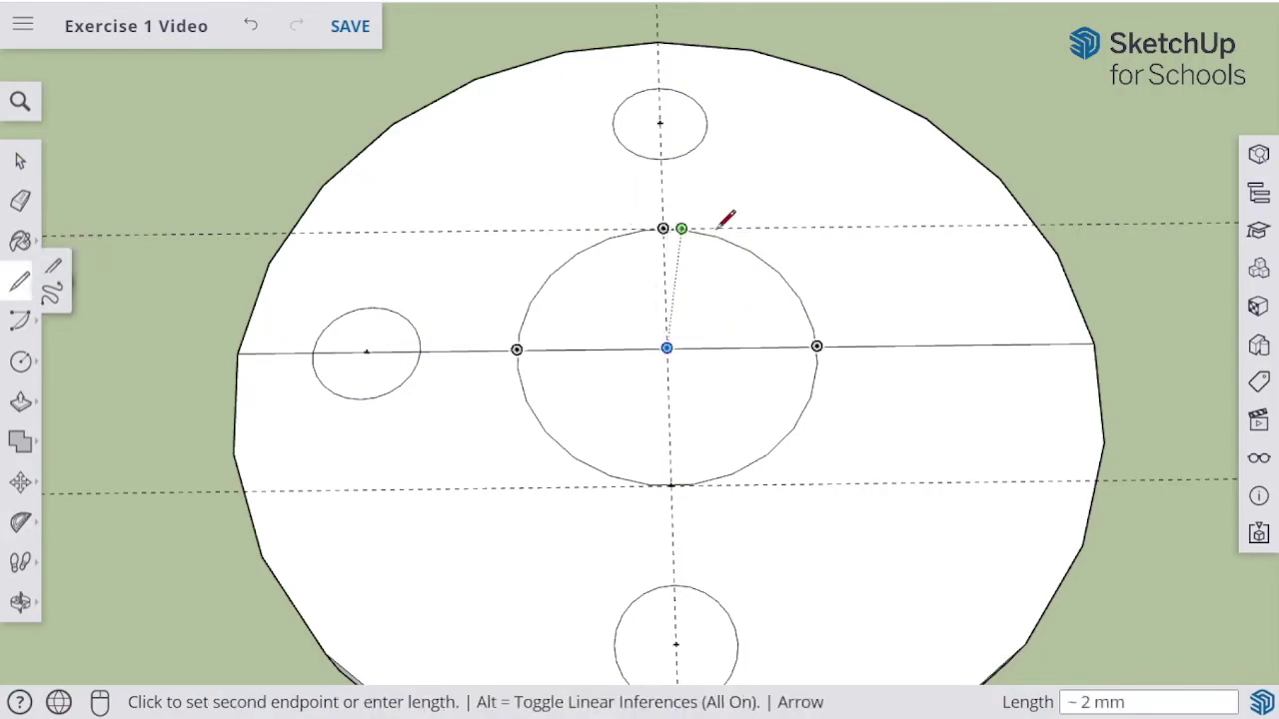
pyautogui.click(1034, 224)
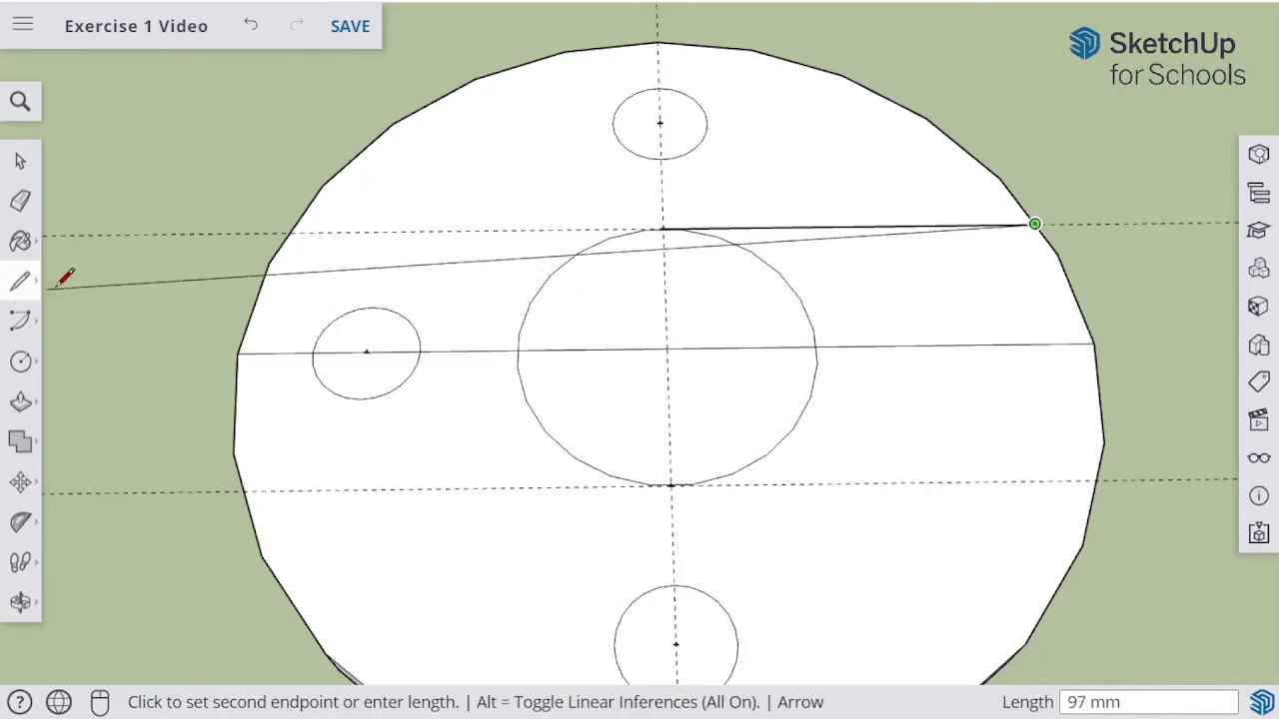
pyautogui.click(661, 228)
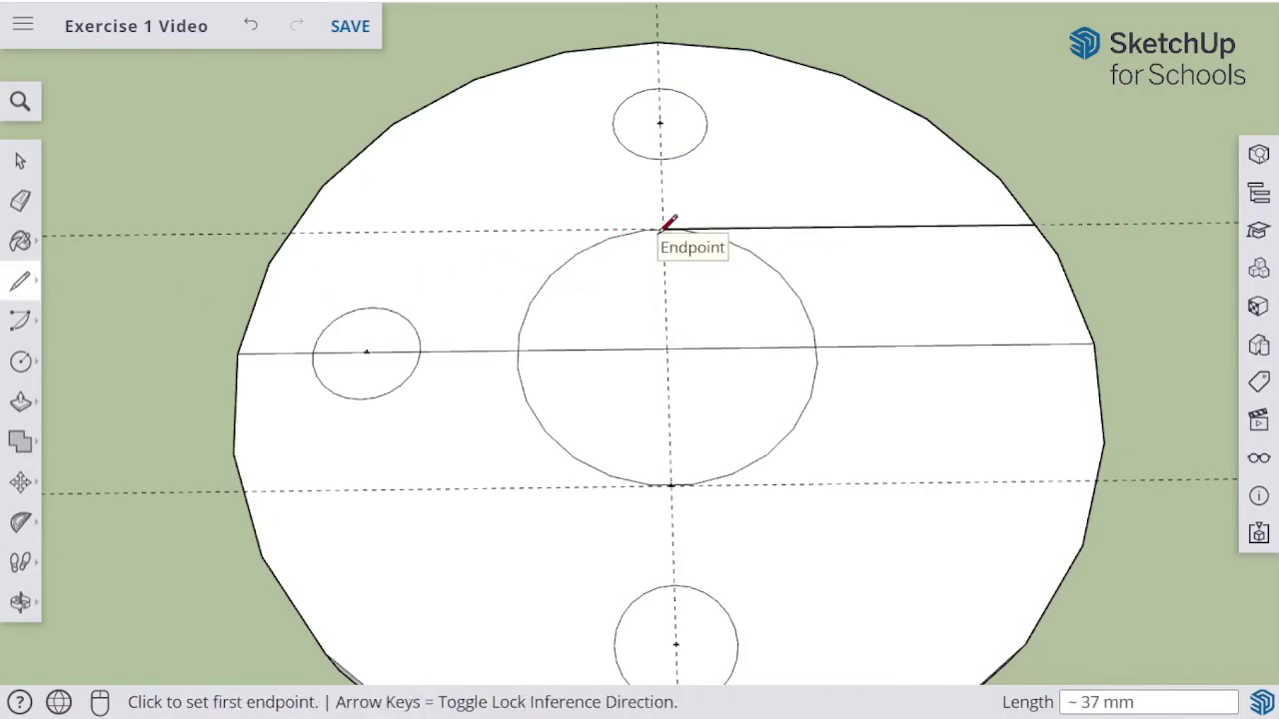
pyautogui.click(671, 485)
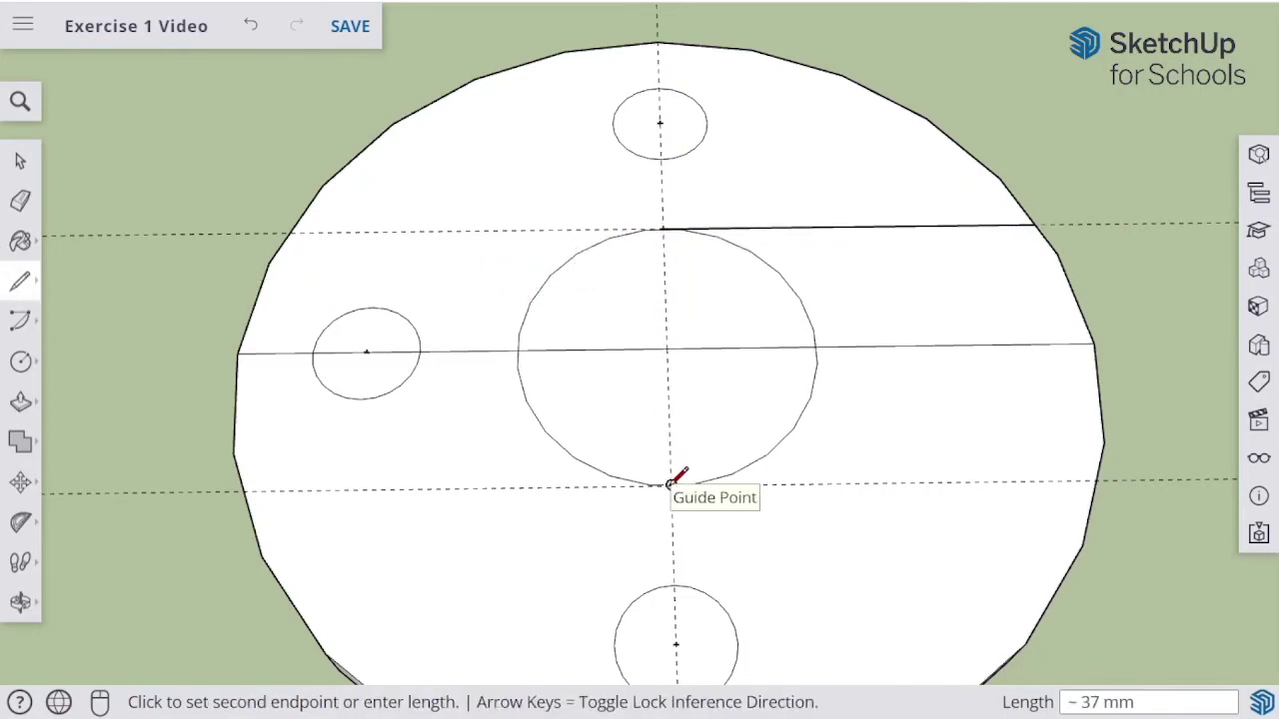
pyautogui.click(665, 229)
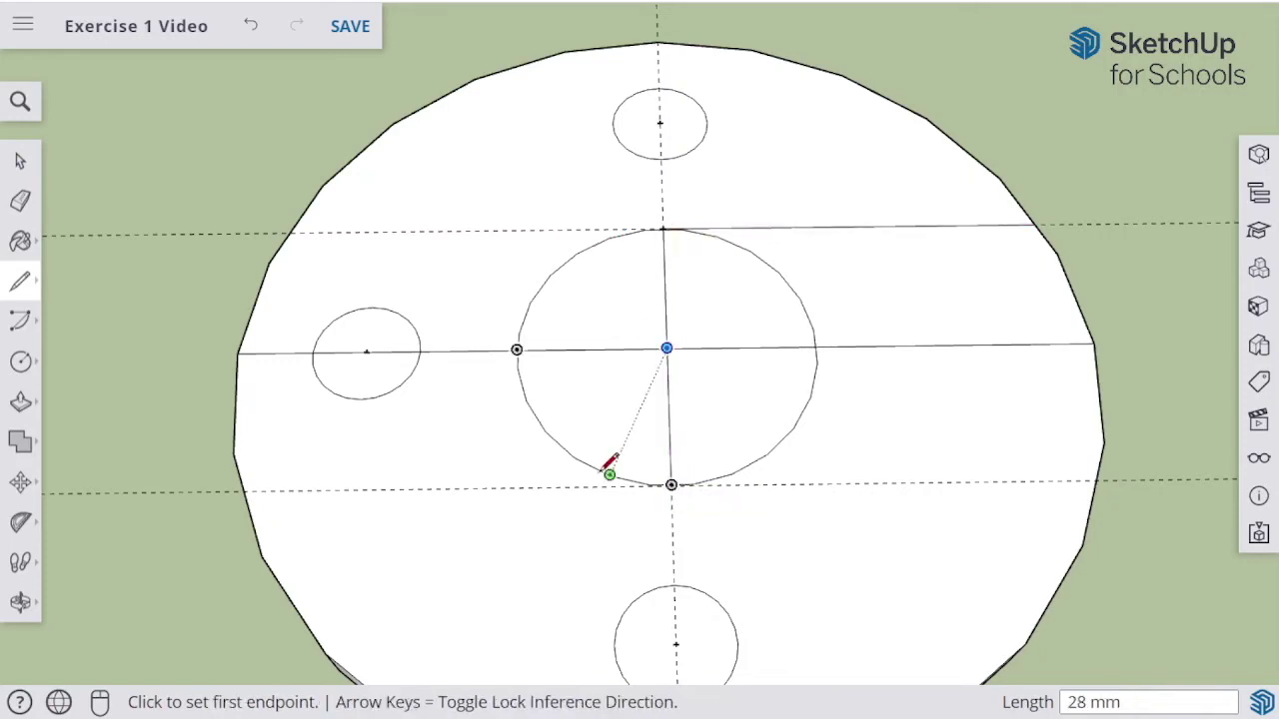
# Erase the upper-right arc, add an edge from the circle's bottom to the rim, and clear the slot interior.
pyautogui.click(20, 200)
pyautogui.click(780, 278)
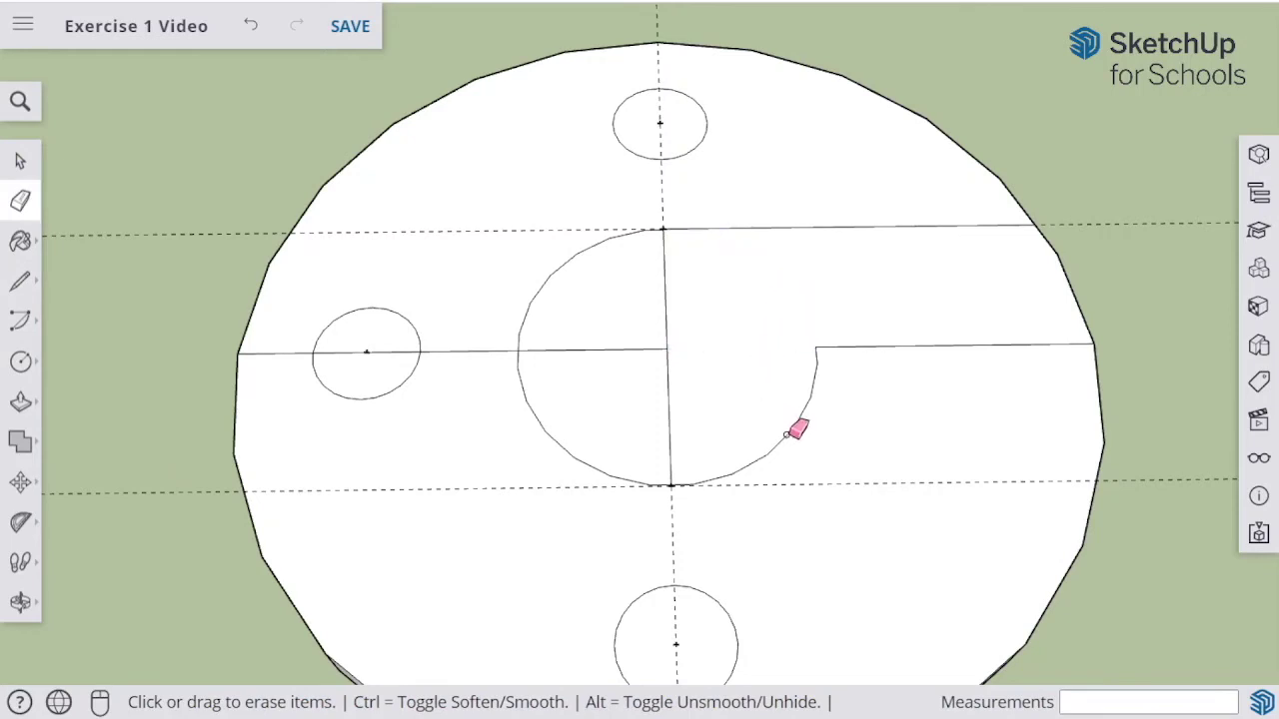
pyautogui.click(22, 288)
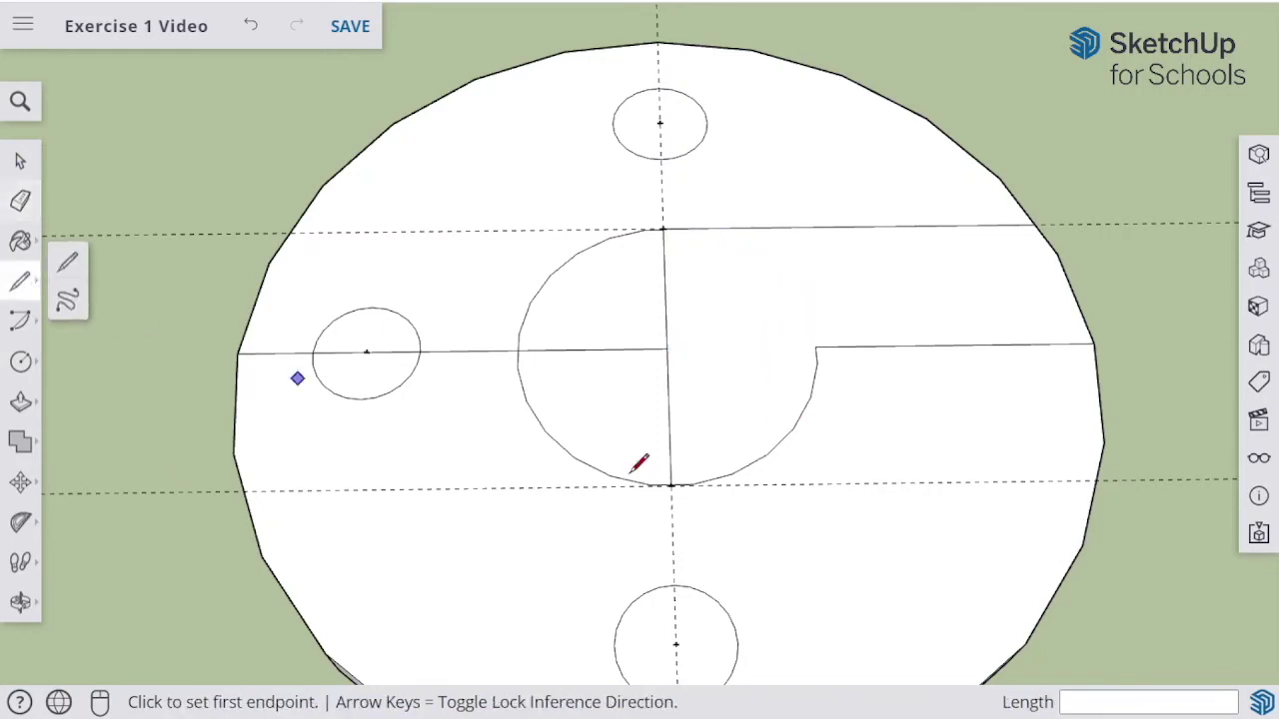
pyautogui.click(671, 485)
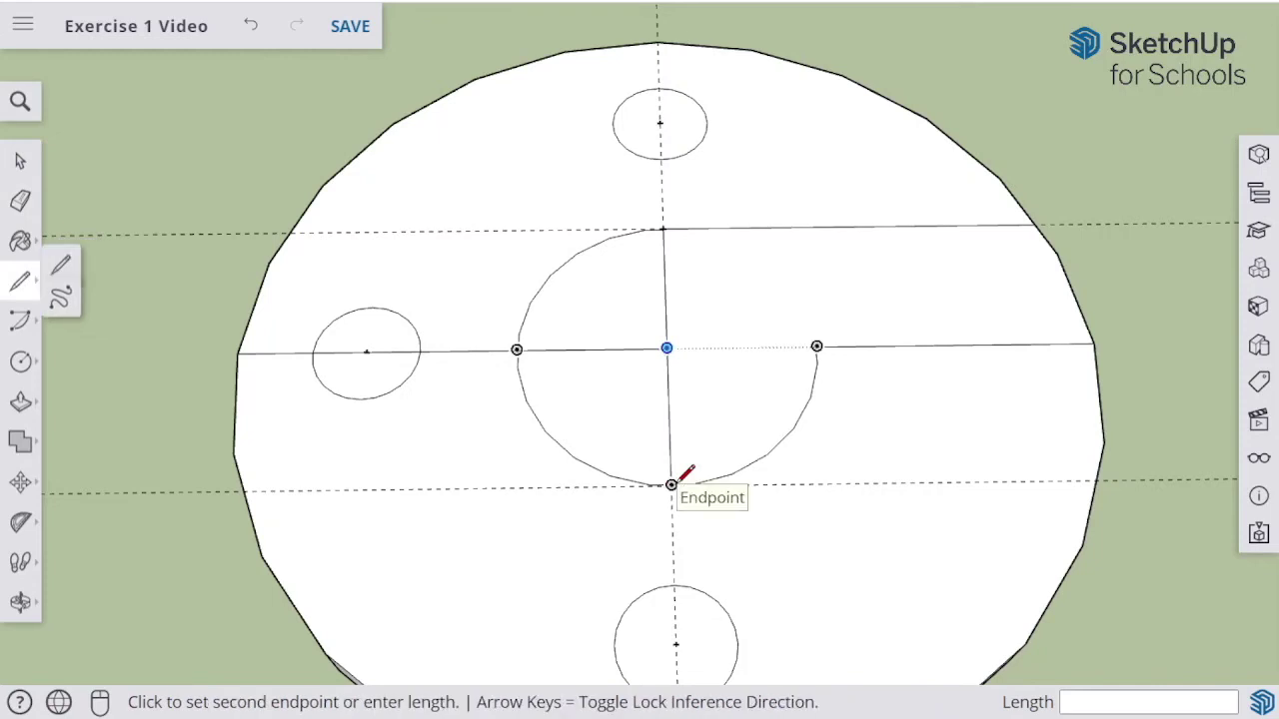
pyautogui.click(1097, 480)
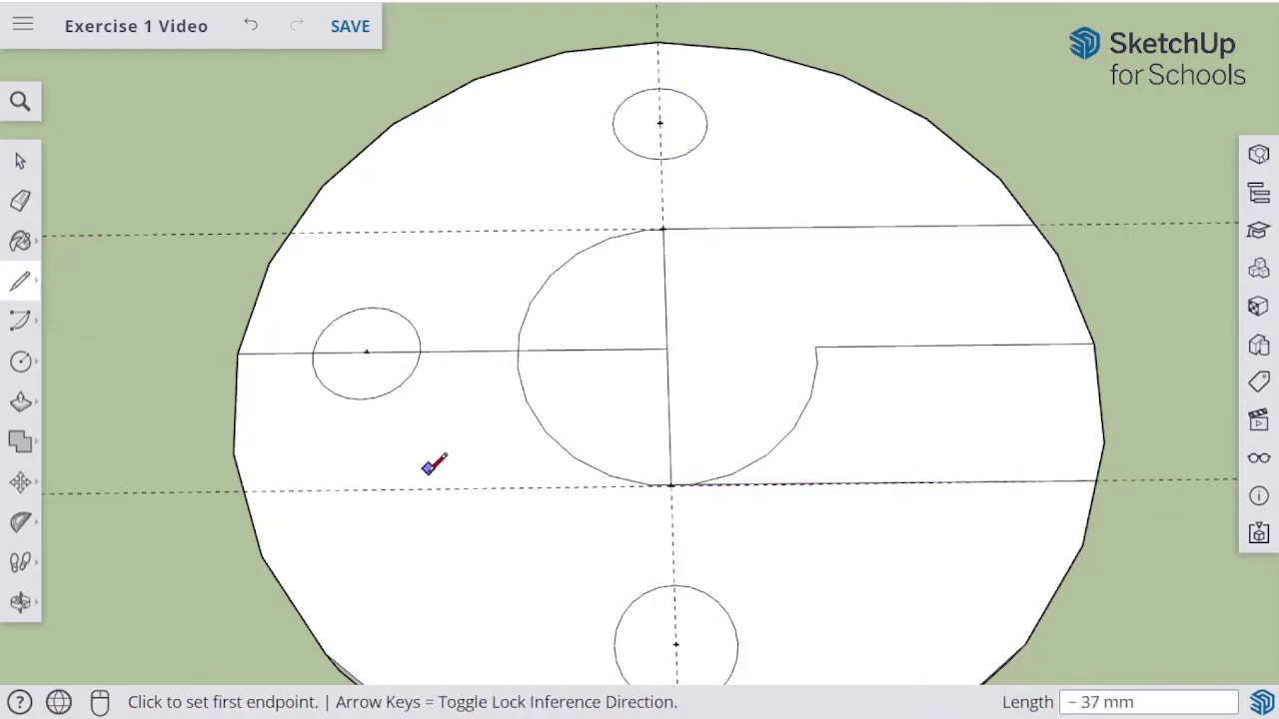
pyautogui.click(20, 200)
pyautogui.moveTo(810, 400); pyautogui.dragTo(907, 360)
# Erase the leftover middle line and lower-right arc pieces inside the slot.
pyautogui.click(919, 344)
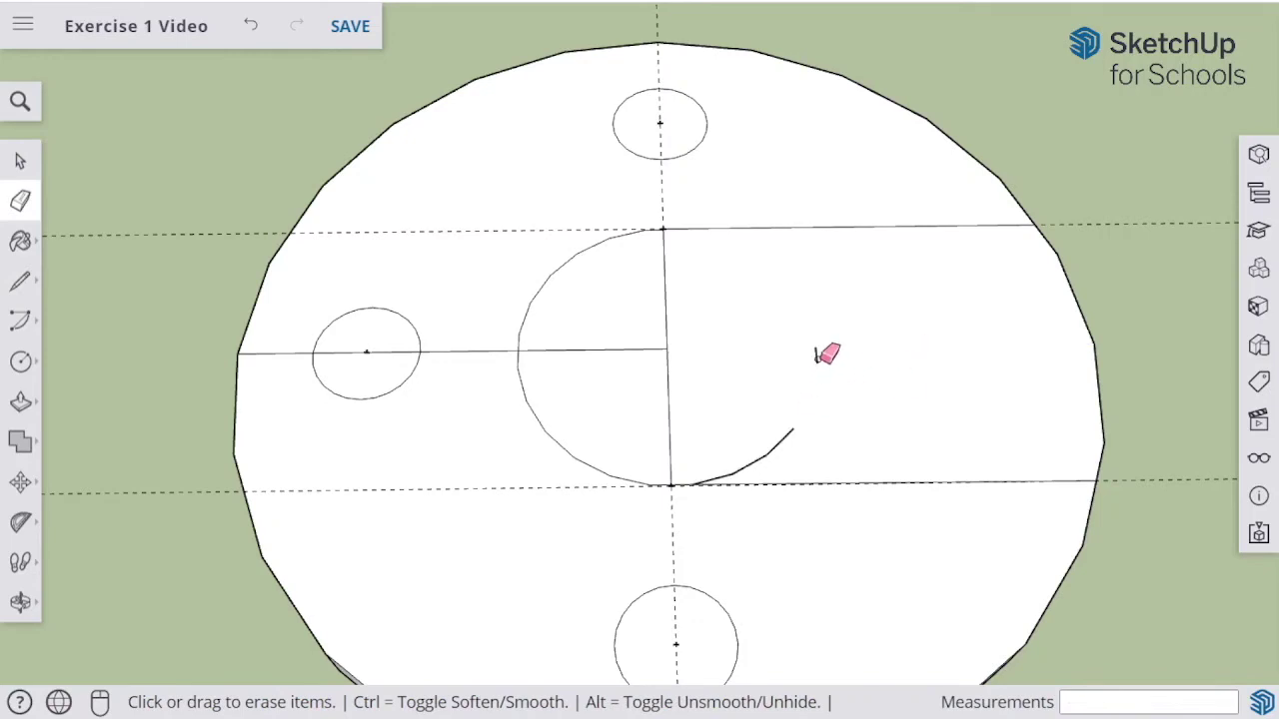
pyautogui.click(786, 434)
pyautogui.click(752, 463)
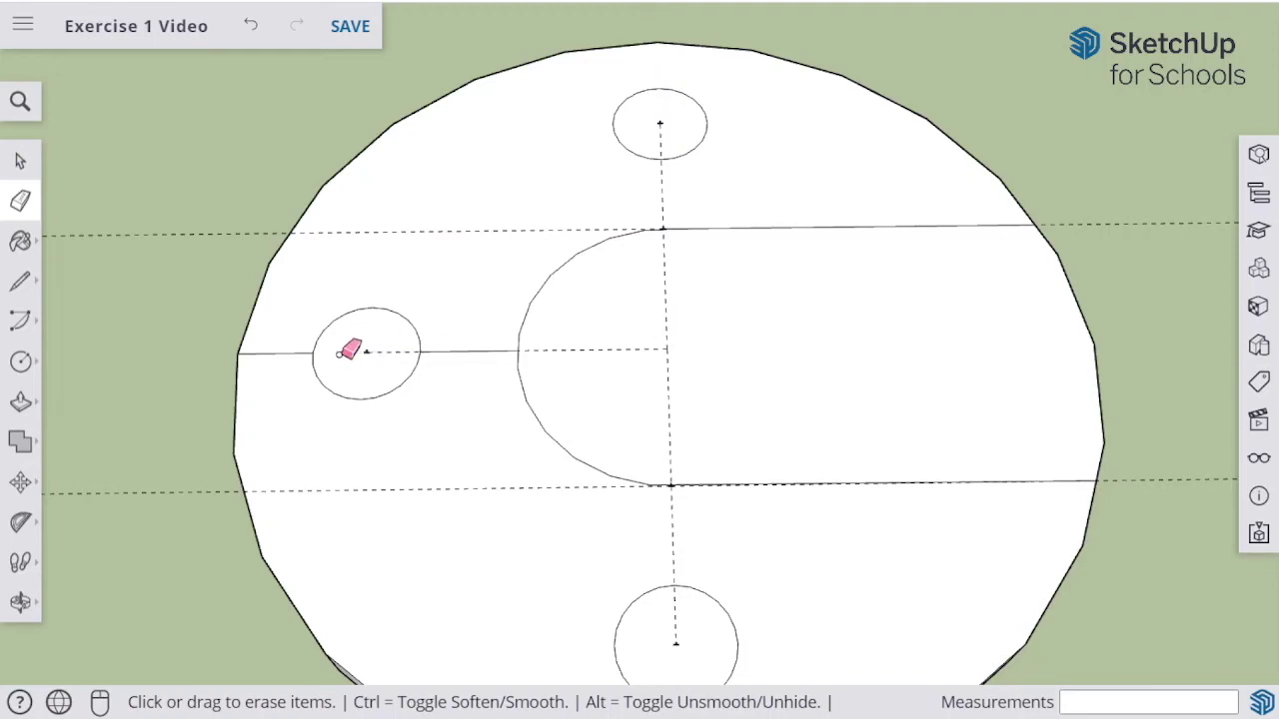
# Erase the stray edge by the small circle and the guide lines to the top and bottom circles.
pyautogui.click(289, 355)
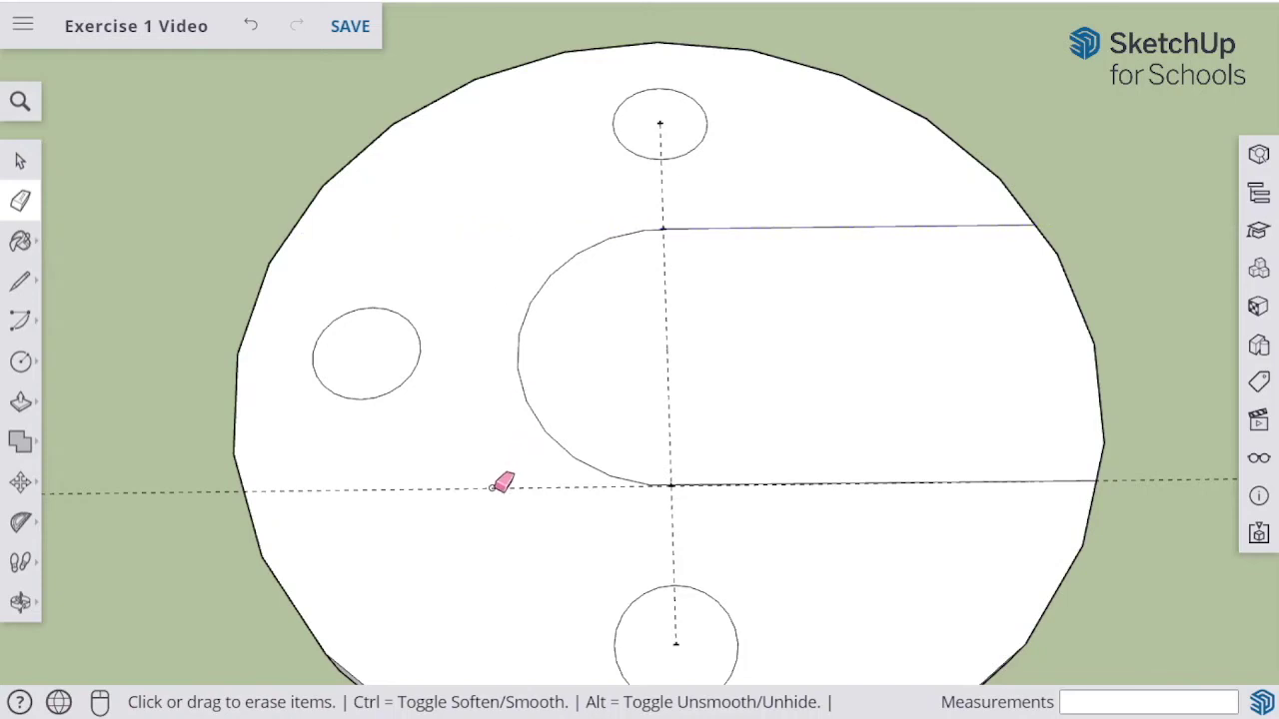
pyautogui.click(669, 527)
pyautogui.click(661, 140)
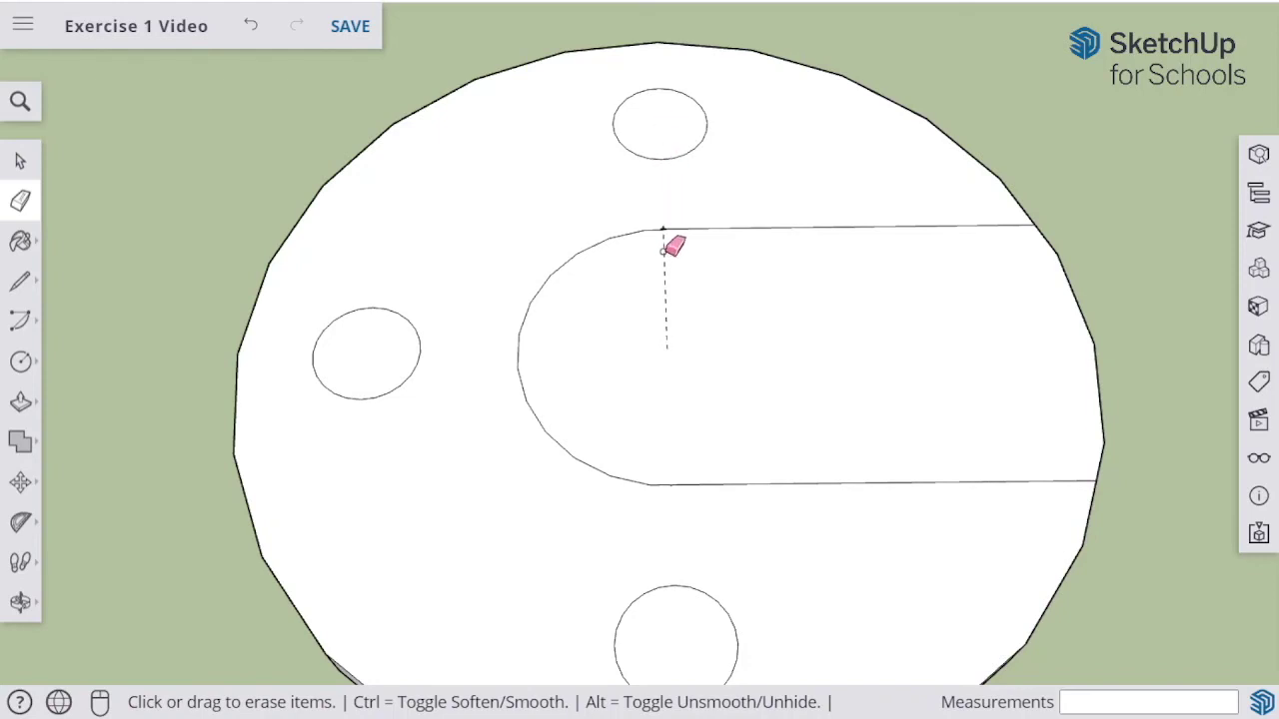
pyautogui.moveTo(540, 494)
pyautogui.mouseDown(button='middle')
pyautogui.moveTo(551, 513)
pyautogui.moveTo(524, 388)
pyautogui.mouseUp(button='middle')
pyautogui.scroll(-4, 525, 388)
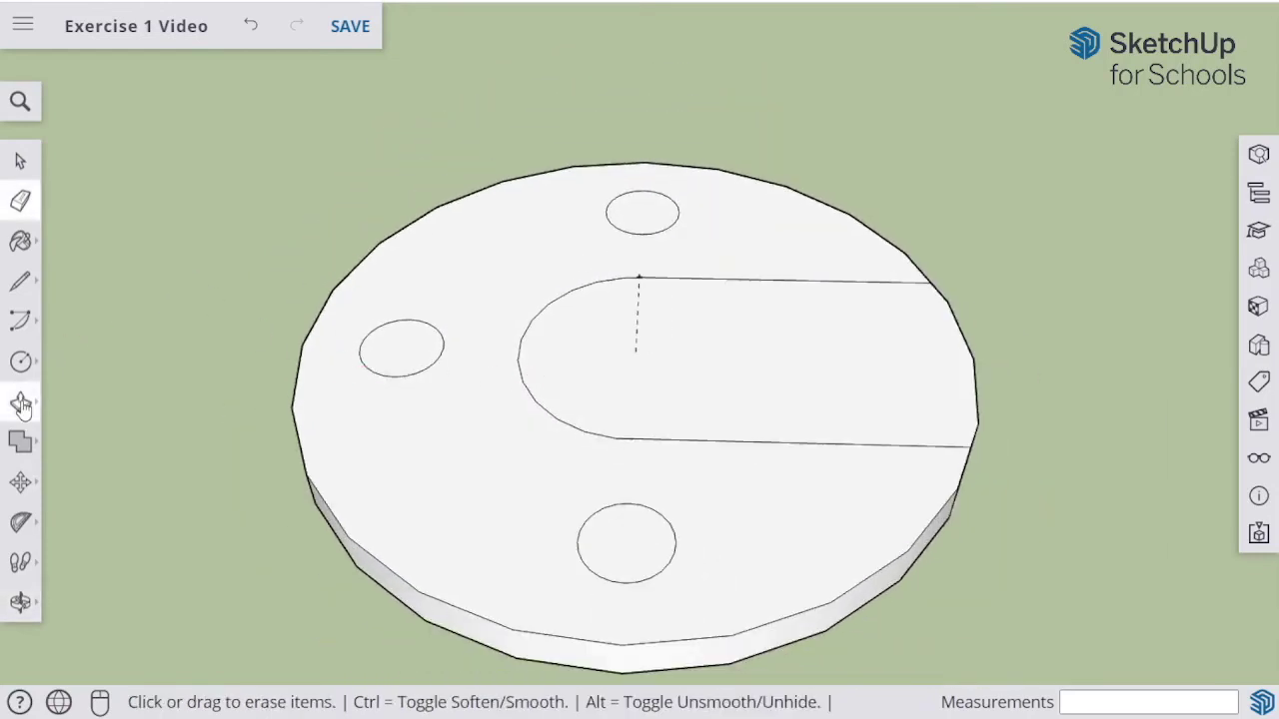
# Push the bottom and left circles 5 mm through the disc as holes.
pyautogui.click(21, 403)
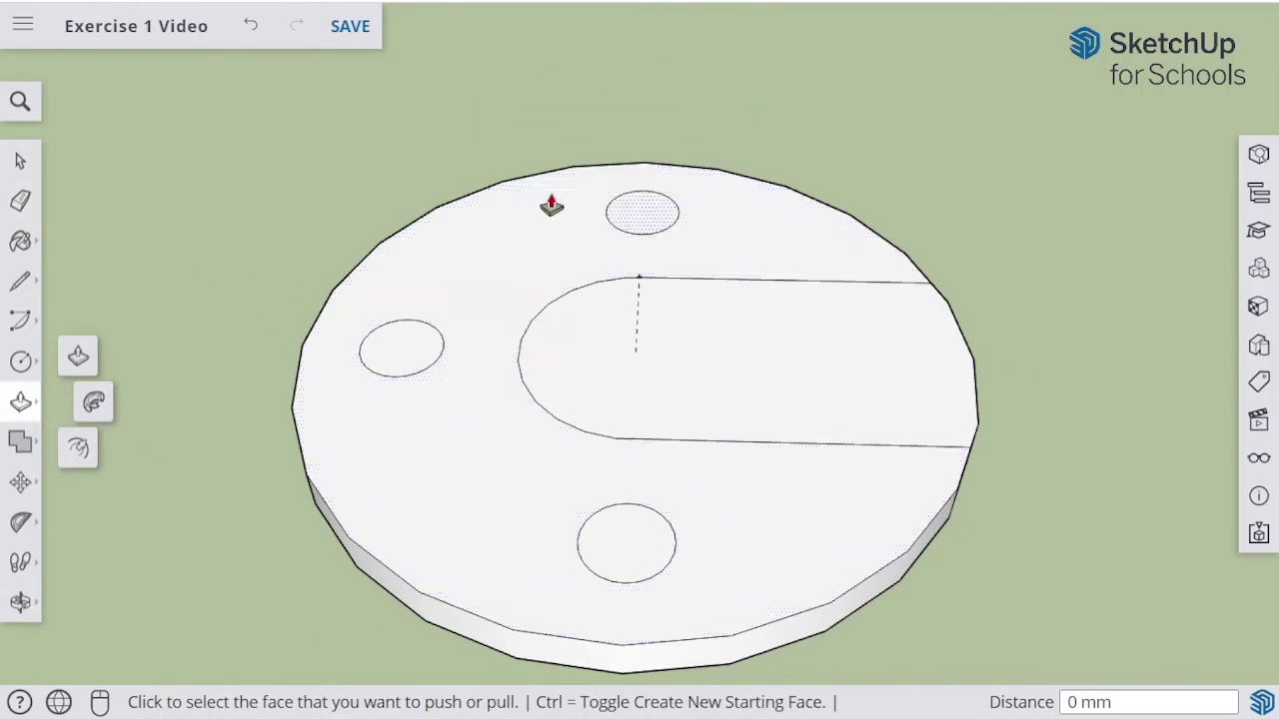
pyautogui.click(622, 542)
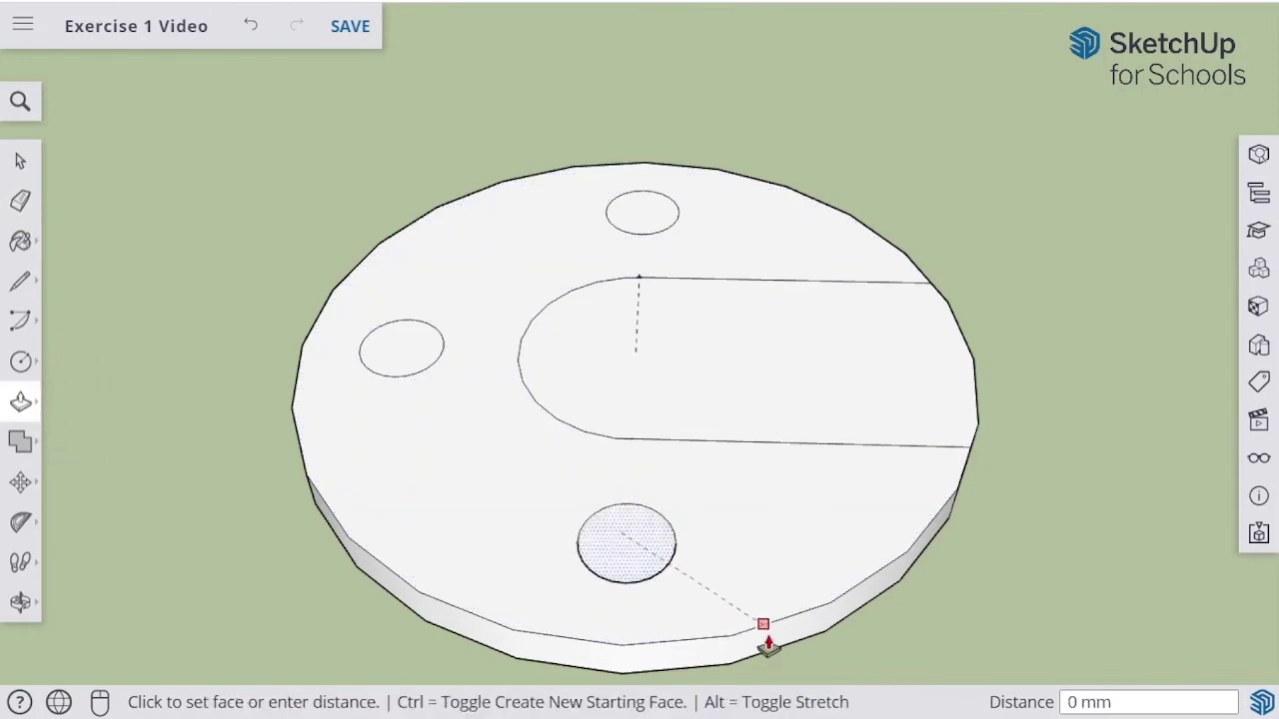
pyautogui.click(776, 655)
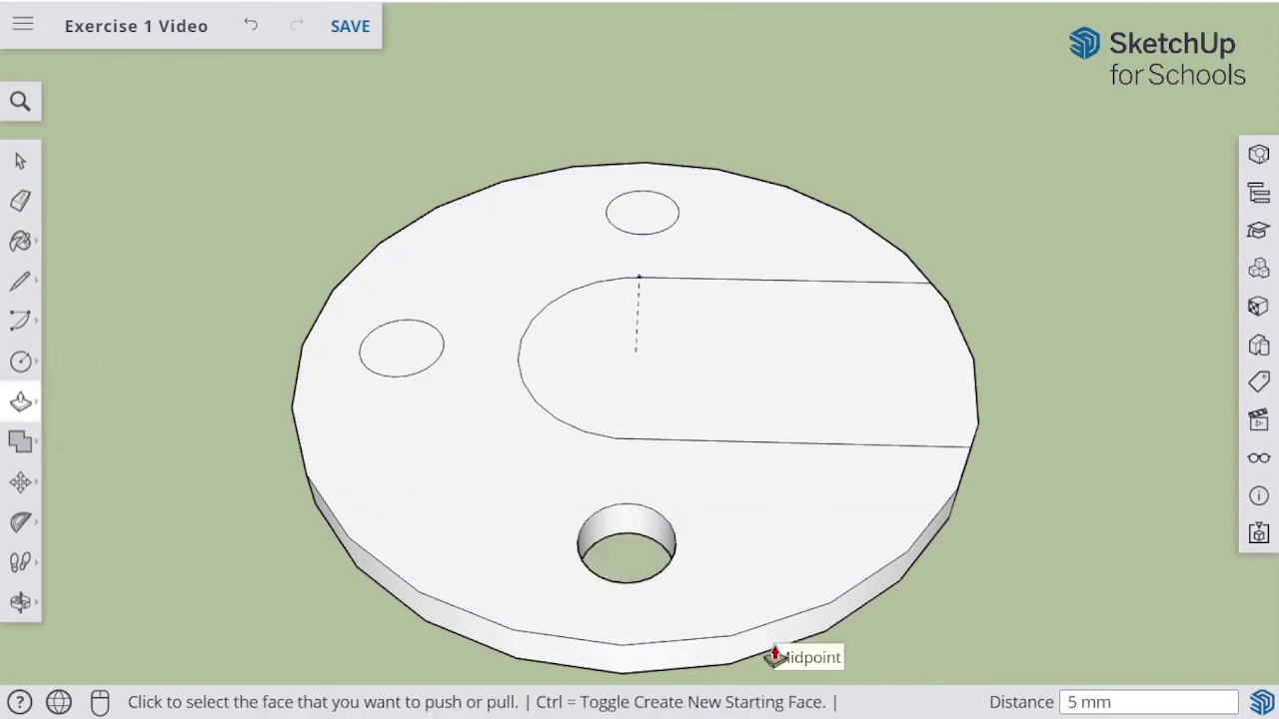
pyautogui.click(383, 356)
pyautogui.click(316, 510)
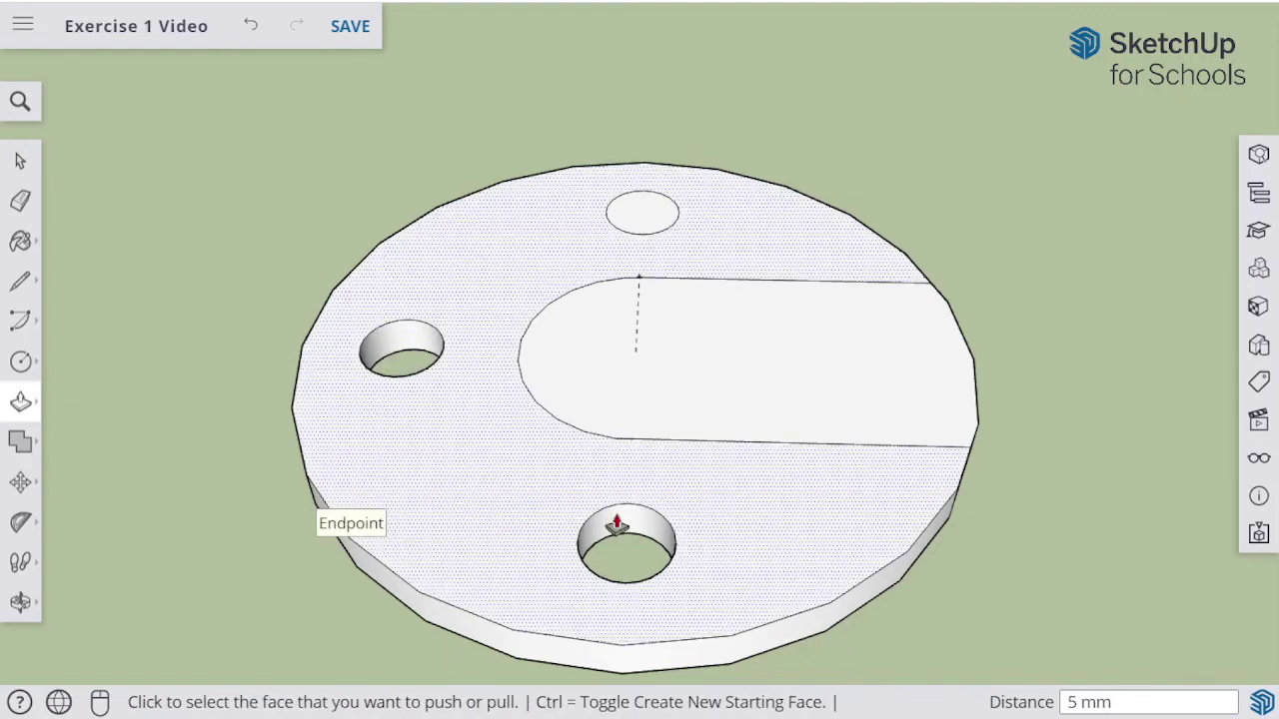
# Push the right circle and the slot face through the disc, opening the slot to the rim.
pyautogui.press('o')
pyautogui.moveTo(985, 403); pyautogui.dragTo(214, 340)
pyautogui.press('p')
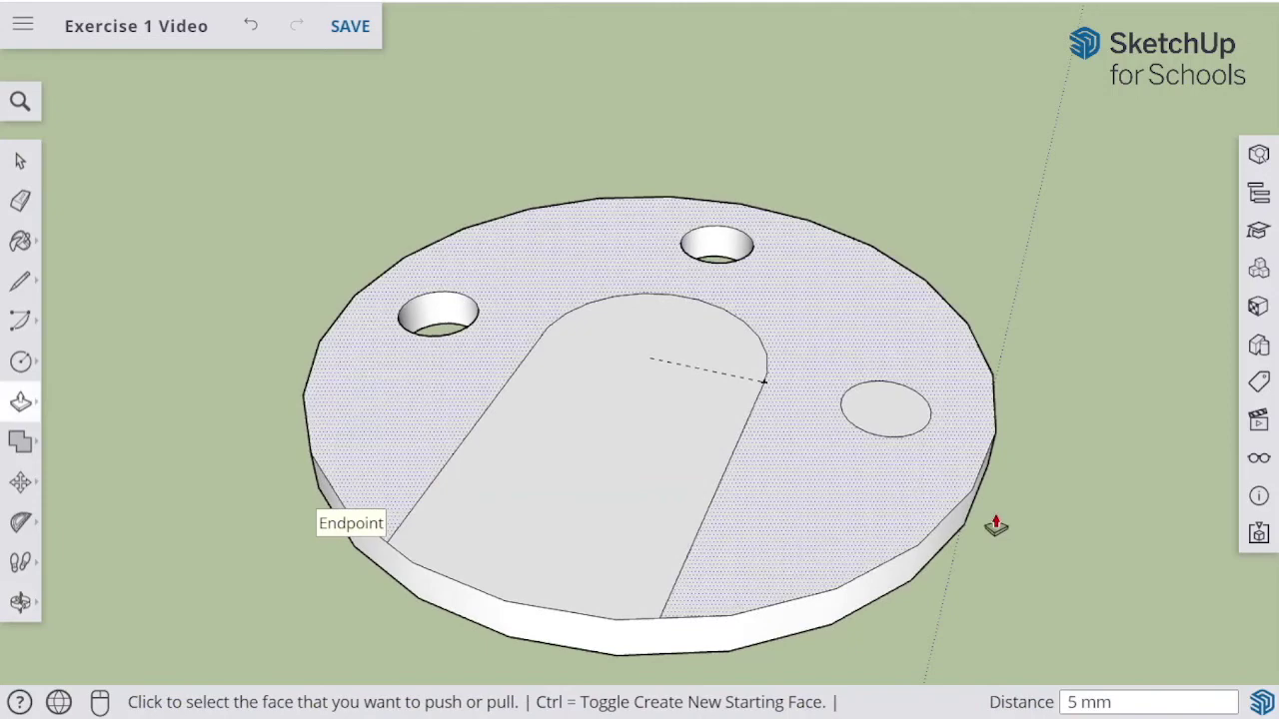
pyautogui.click(898, 425)
pyautogui.click(945, 540)
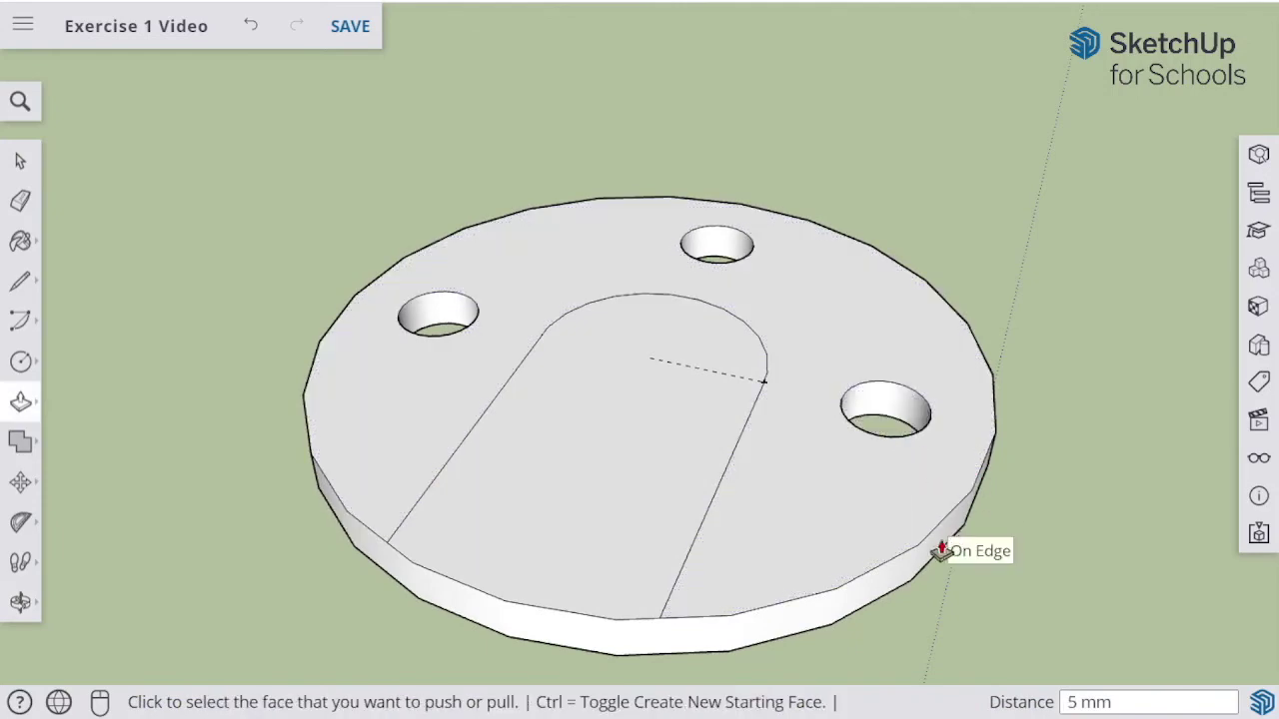
pyautogui.click(602, 580)
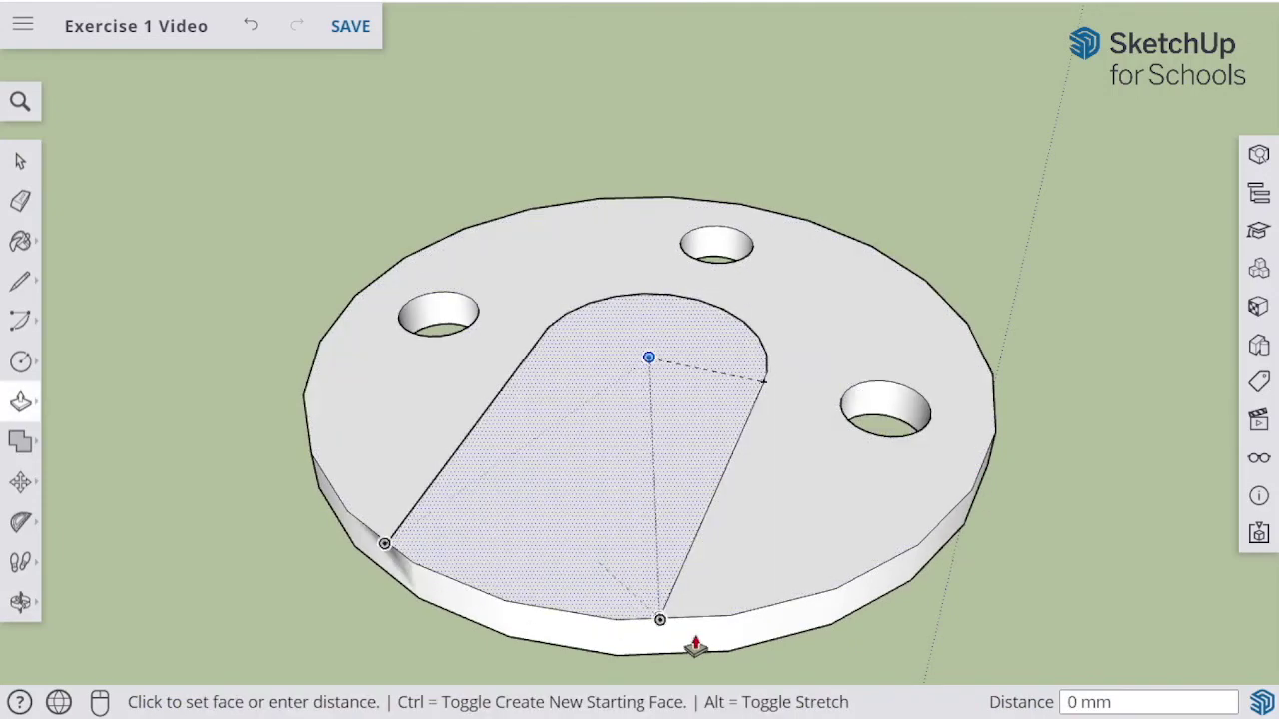
pyautogui.click(730, 660)
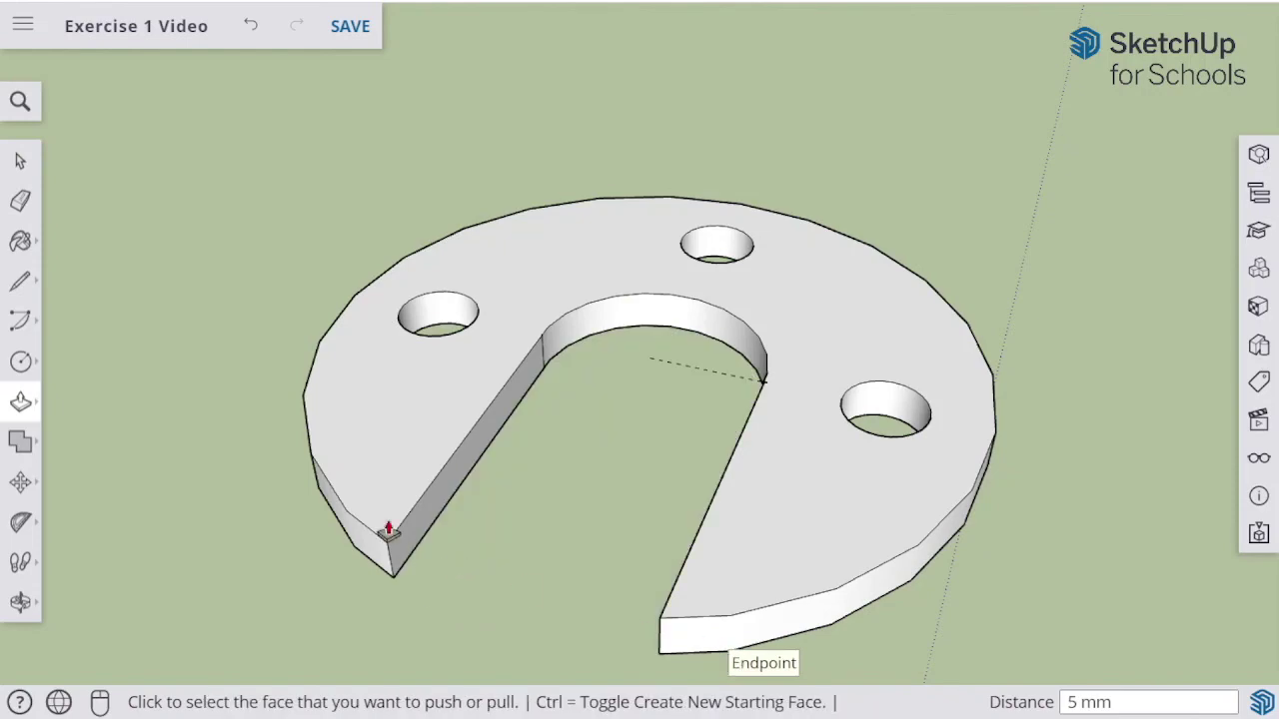
pyautogui.moveTo(113, 442); pyautogui.dragTo(774, 478, button='middle')
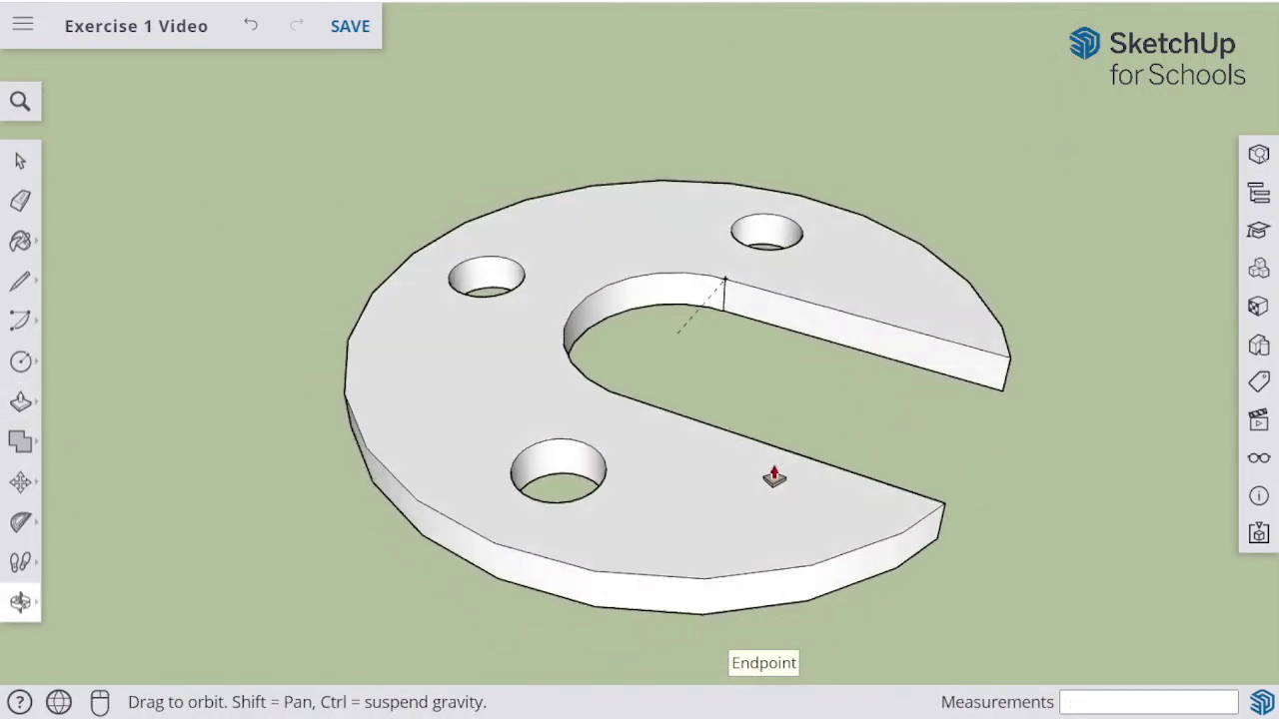
# With the Eraser selected, orbit around the cut disc to inspect the holes and slot from several angles.
pyautogui.click(20, 201)
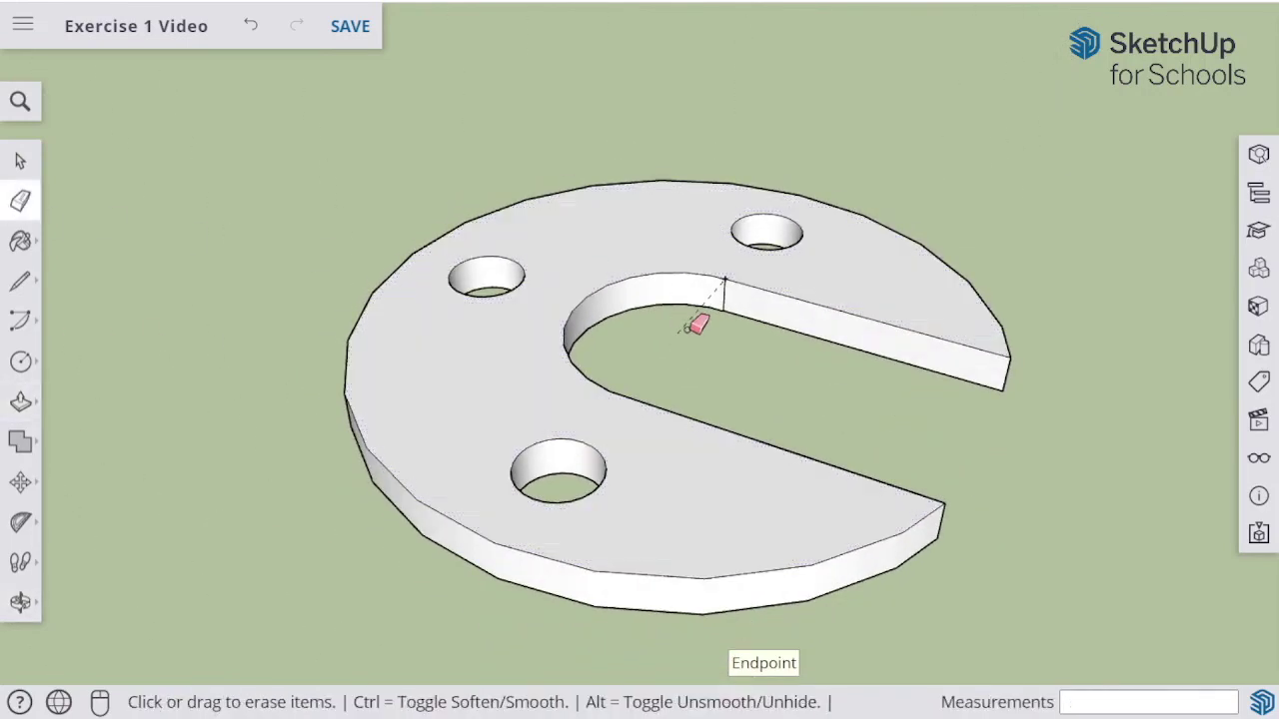
pyautogui.moveTo(249, 342)
pyautogui.mouseDown(button='middle')
pyautogui.moveTo(250, 471)
pyautogui.moveTo(476, 440)
pyautogui.moveTo(433, 486)
pyautogui.moveTo(100, 376)
pyautogui.moveTo(180, 389)
pyautogui.mouseUp(button='middle')
pyautogui.moveTo(1084, 512)
pyautogui.mouseDown(button='middle')
pyautogui.moveTo(679, 490)
pyautogui.moveTo(419, 411)
pyautogui.moveTo(373, 463)
pyautogui.moveTo(359, 460)
pyautogui.moveTo(379, 458)
pyautogui.mouseUp(button='middle')
pyautogui.moveTo(1085, 465)
pyautogui.mouseDown(button='middle')
pyautogui.moveTo(873, 520)
pyautogui.moveTo(426, 470)
pyautogui.moveTo(355, 405)
pyautogui.moveTo(257, 365)
pyautogui.mouseUp(button='middle')
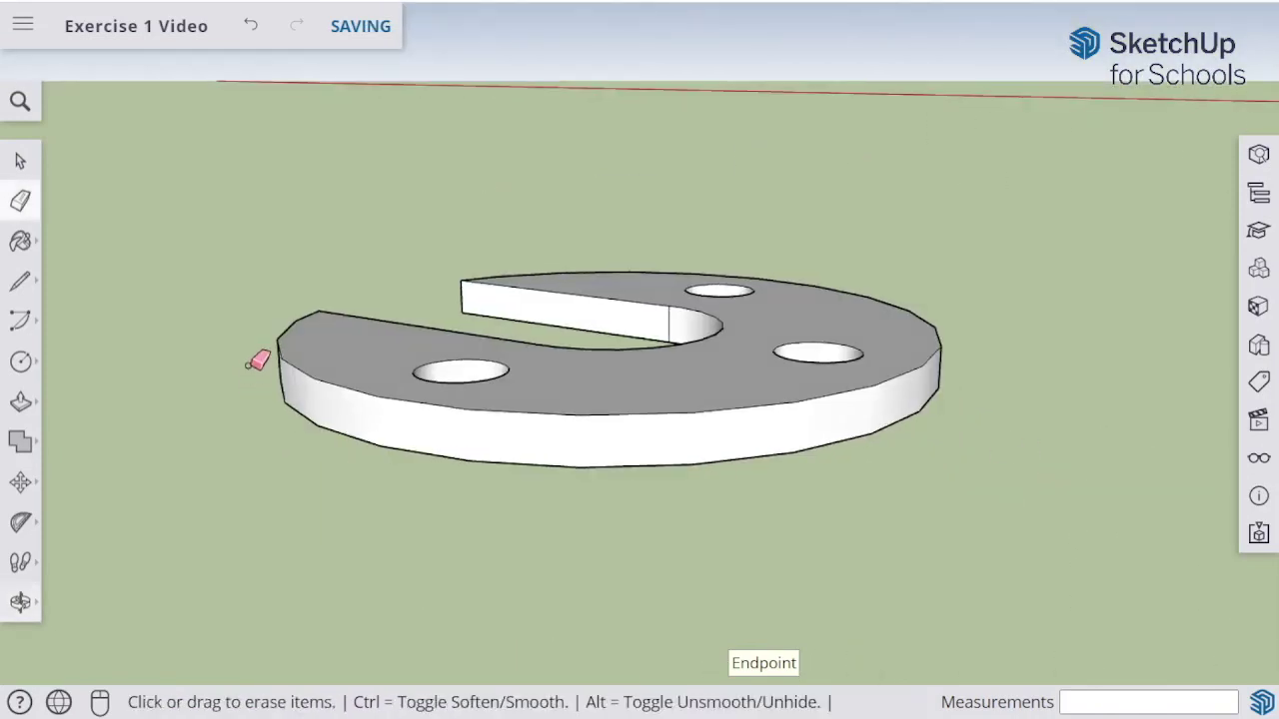
pyautogui.moveTo(223, 274)
pyautogui.mouseDown(button='middle')
pyautogui.moveTo(515, 527)
pyautogui.moveTo(1182, 180)
pyautogui.moveTo(1036, 337)
pyautogui.moveTo(334, 286)
pyautogui.moveTo(1076, 340)
pyautogui.moveTo(748, 470)
pyautogui.moveTo(323, 446)
pyautogui.mouseUp(button='middle')
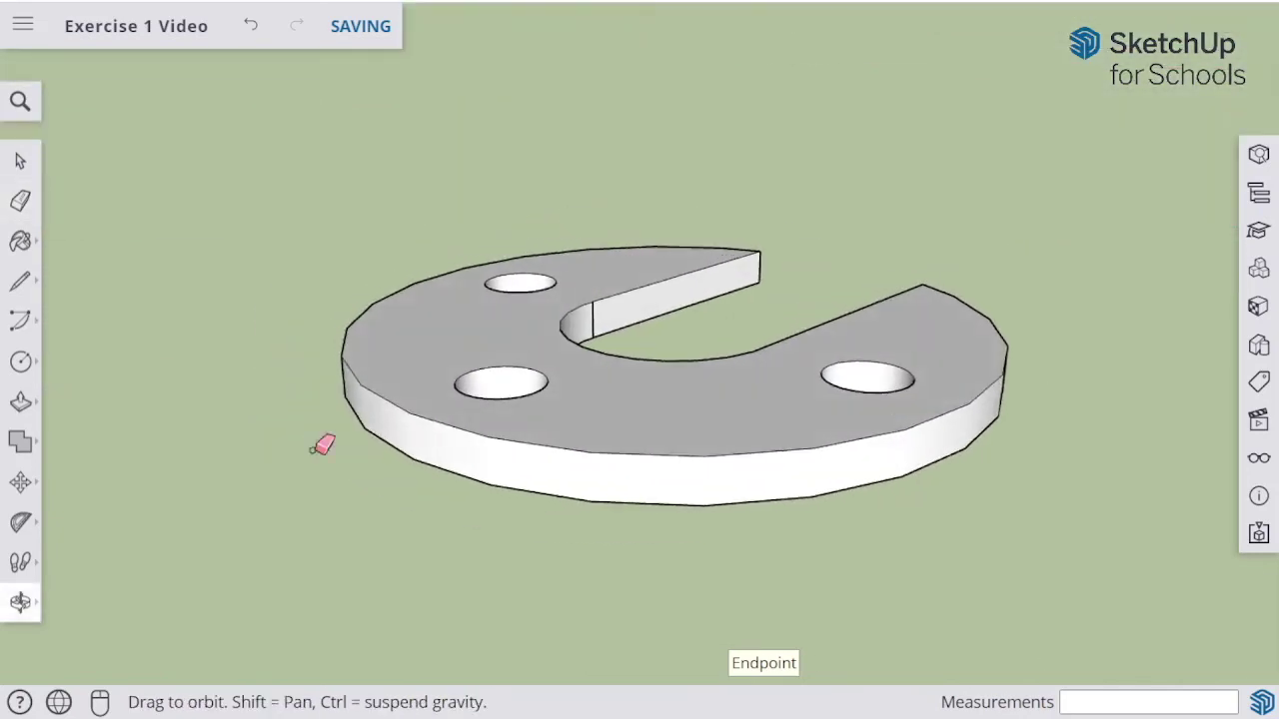
pyautogui.moveTo(1013, 437); pyautogui.dragTo(457, 366, button='middle')
pyautogui.moveTo(445, 192); pyautogui.dragTo(440, 353, button='middle')
pyautogui.scroll(-2, 437, 288)
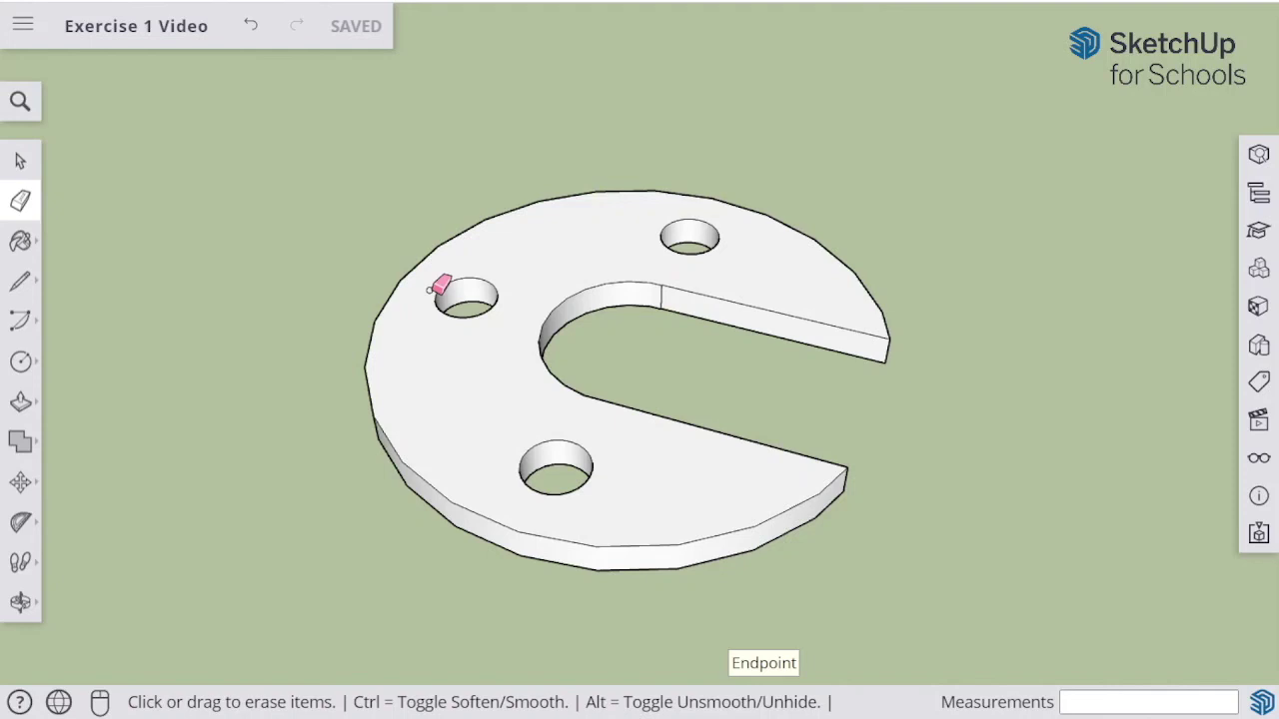
# Pick the plain grey metal material from the Metal category for the Paint Bucket.
pyautogui.click(20, 241)
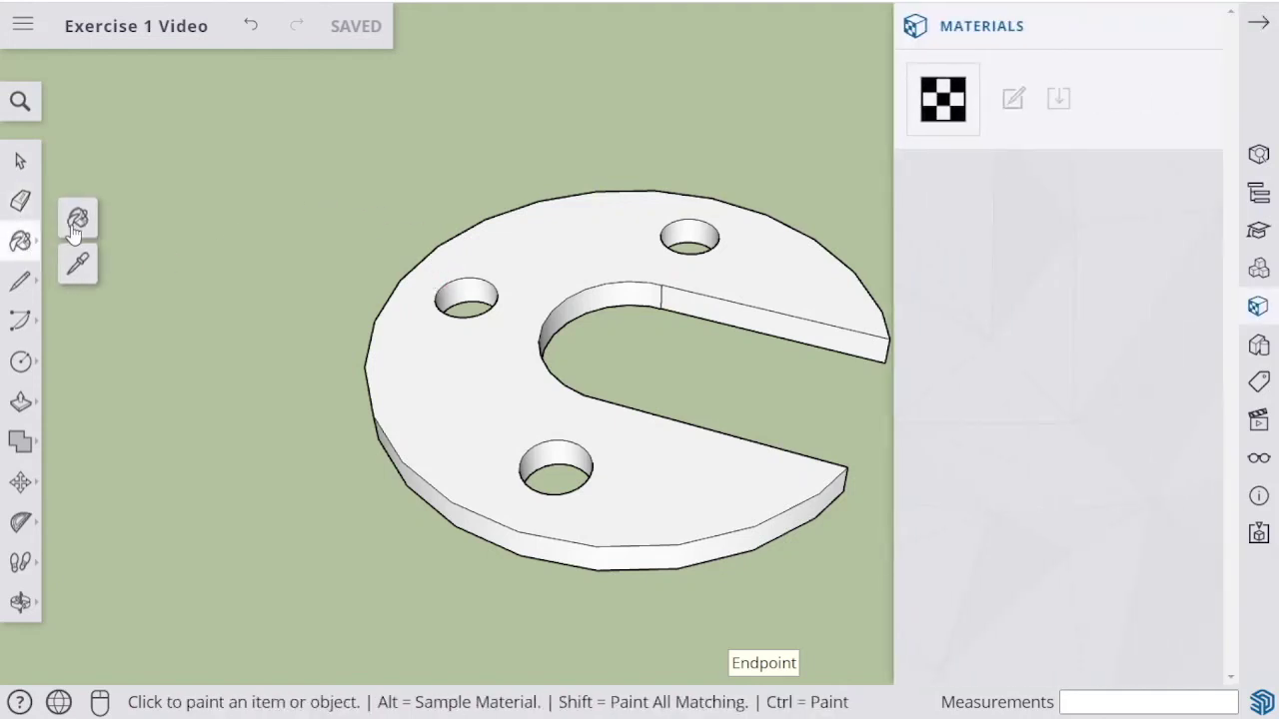
pyautogui.click(78, 222)
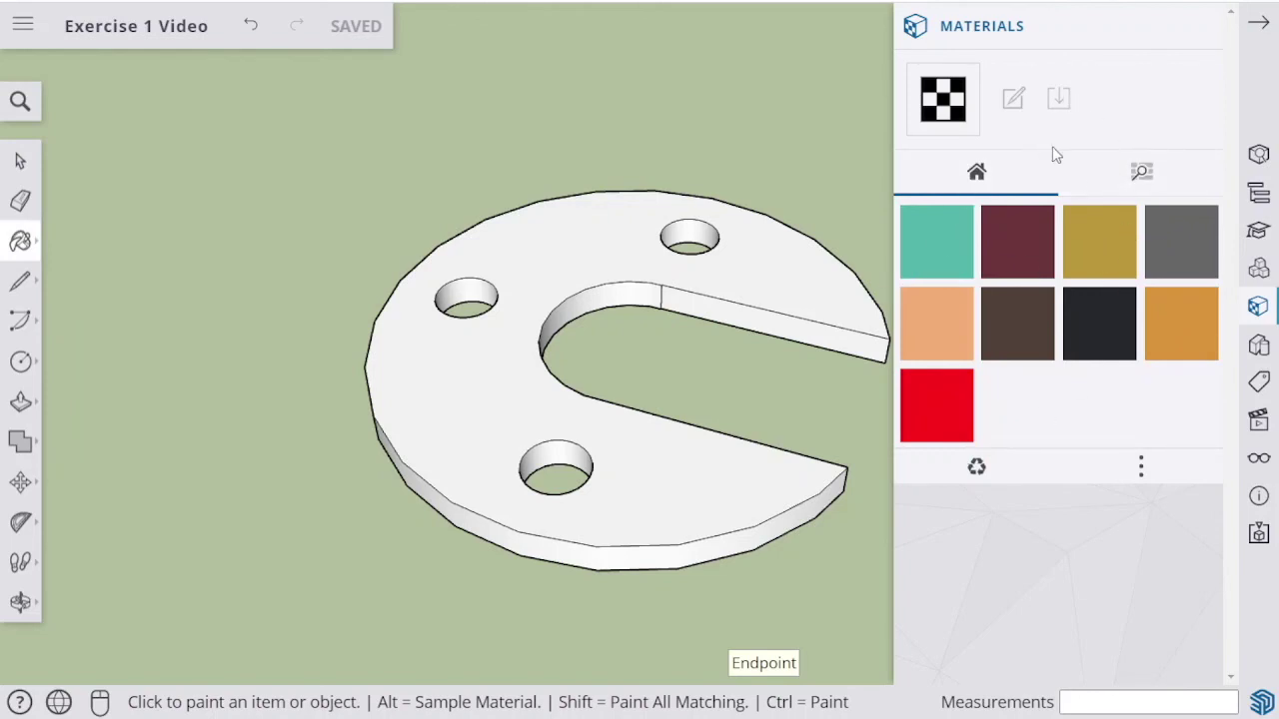
pyautogui.click(1142, 171)
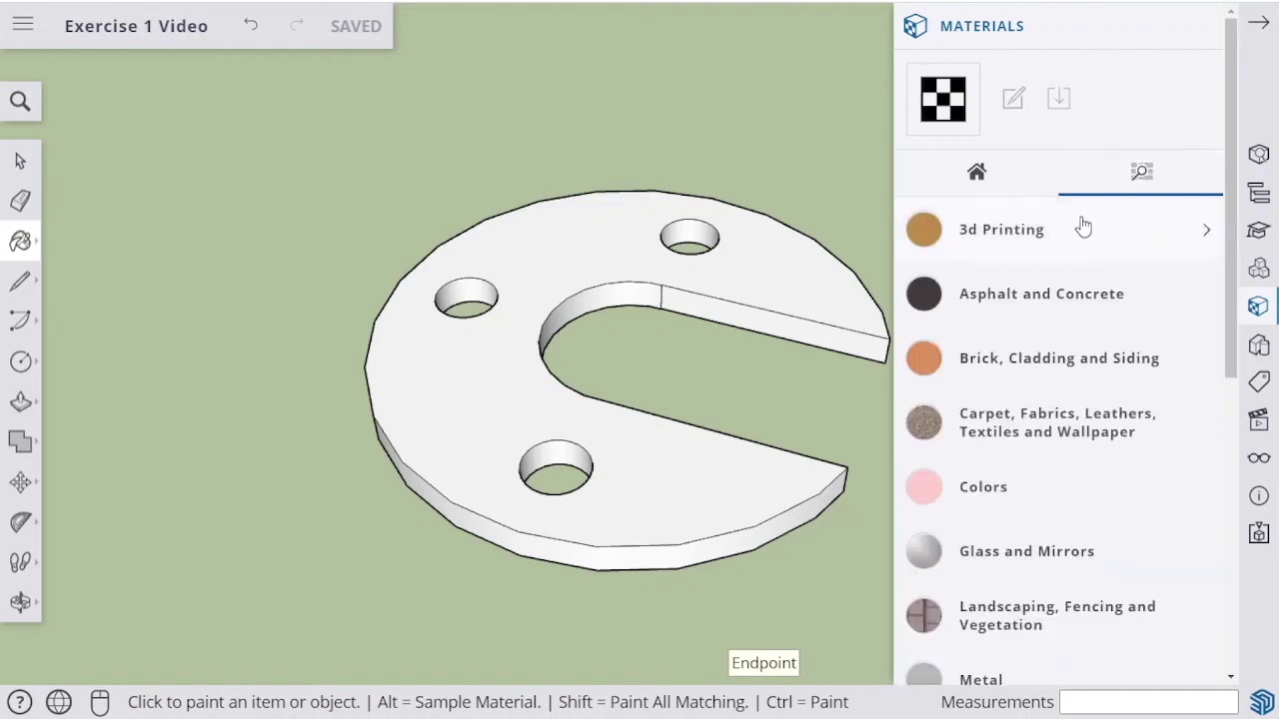
pyautogui.scroll(-3, 1049, 420)
pyautogui.click(1051, 414)
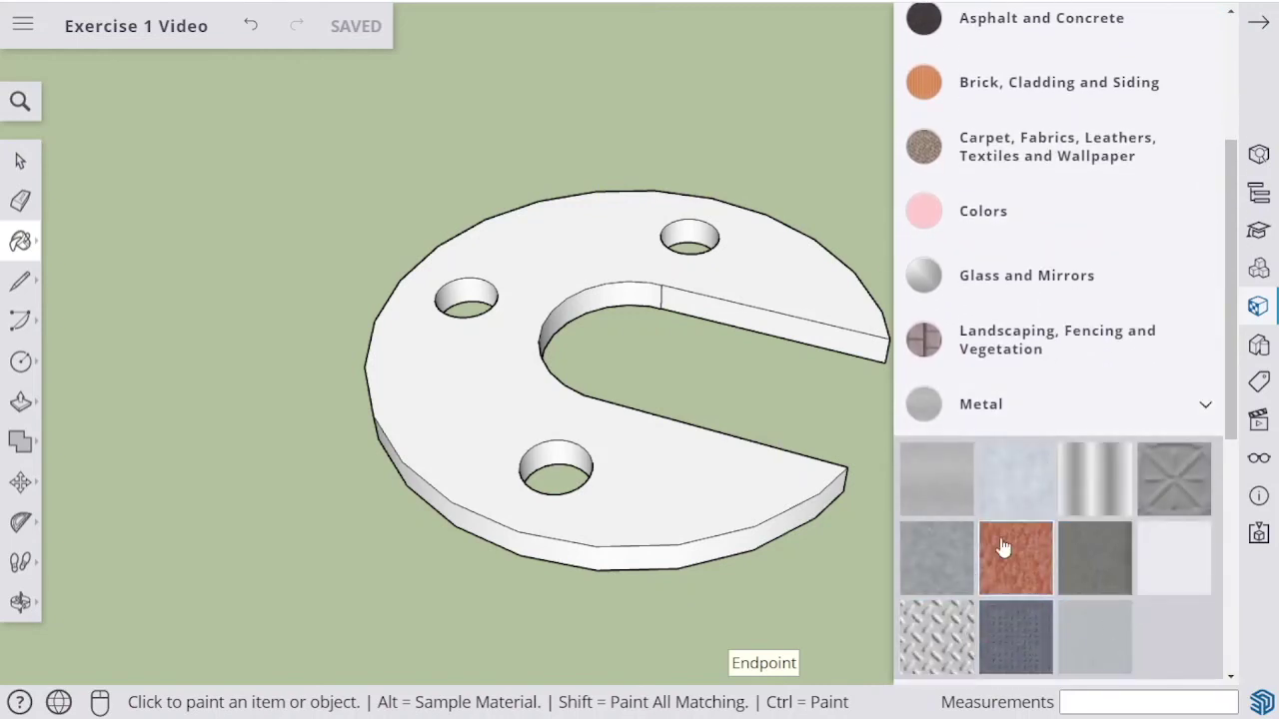
pyautogui.click(952, 496)
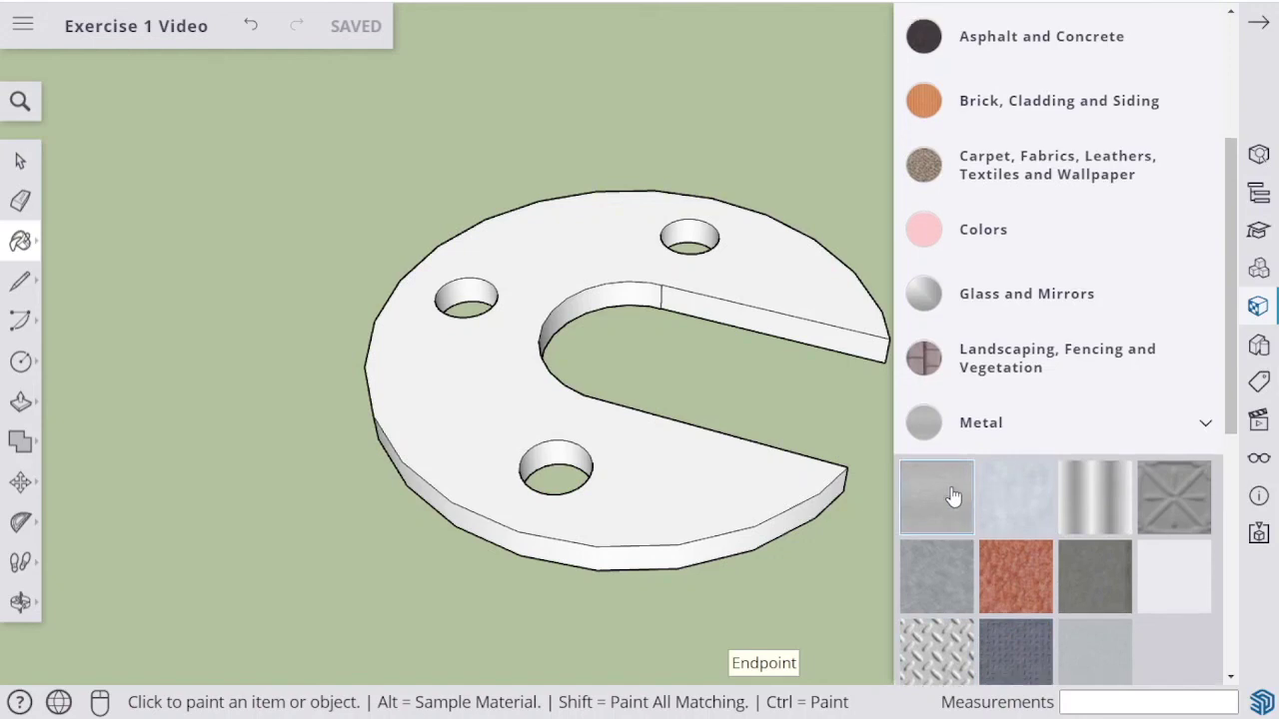
# Paint the top face, slot side faces, hole walls and outer rim with grey metal.
pyautogui.click(674, 486)
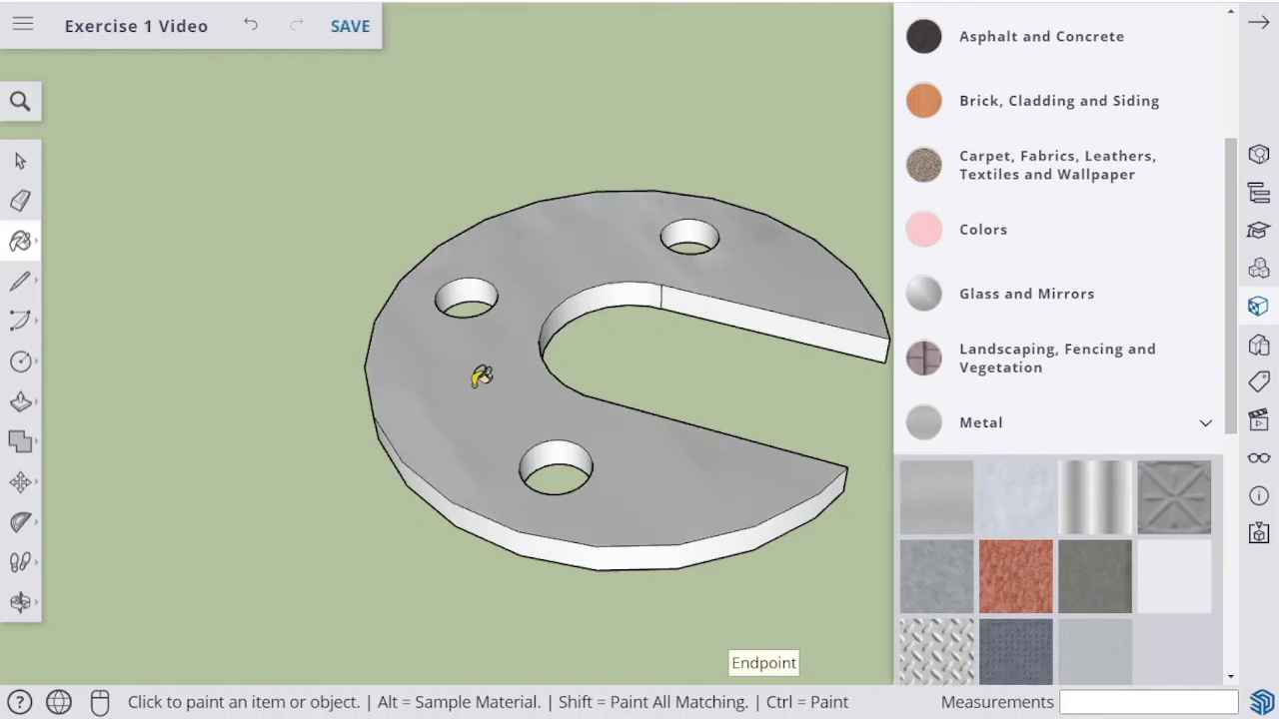
pyautogui.click(807, 330)
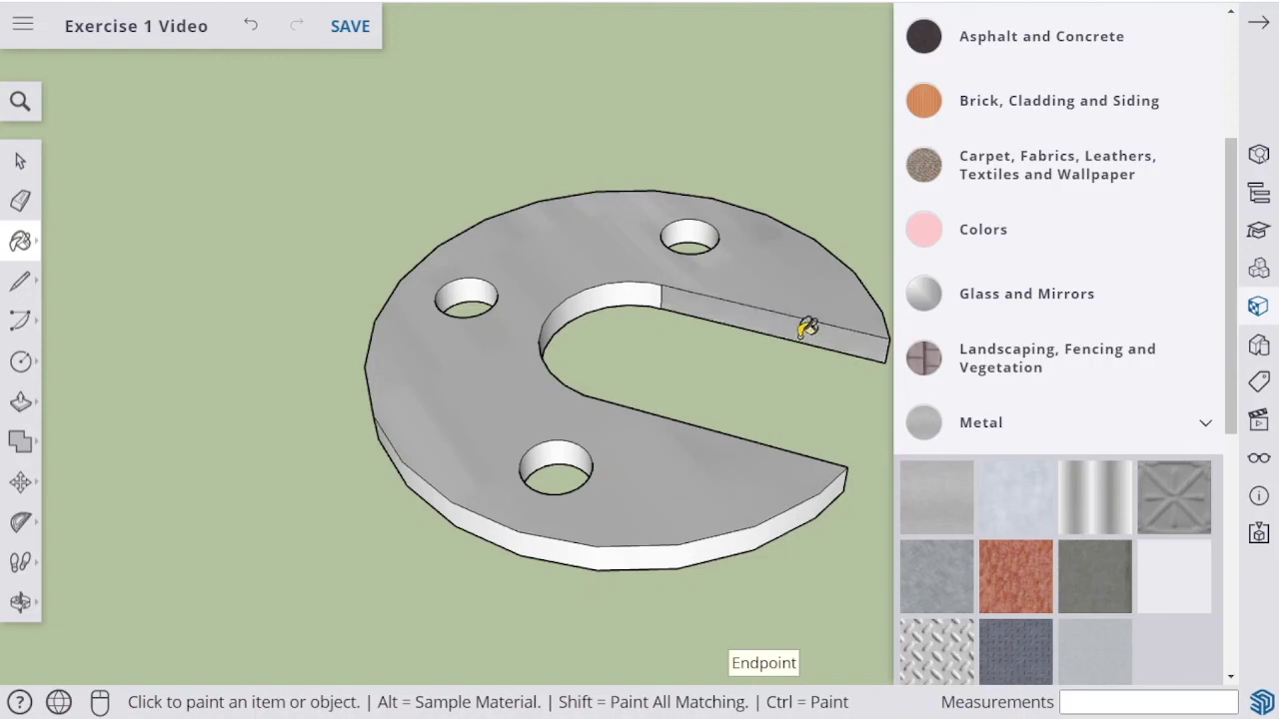
pyautogui.click(614, 296)
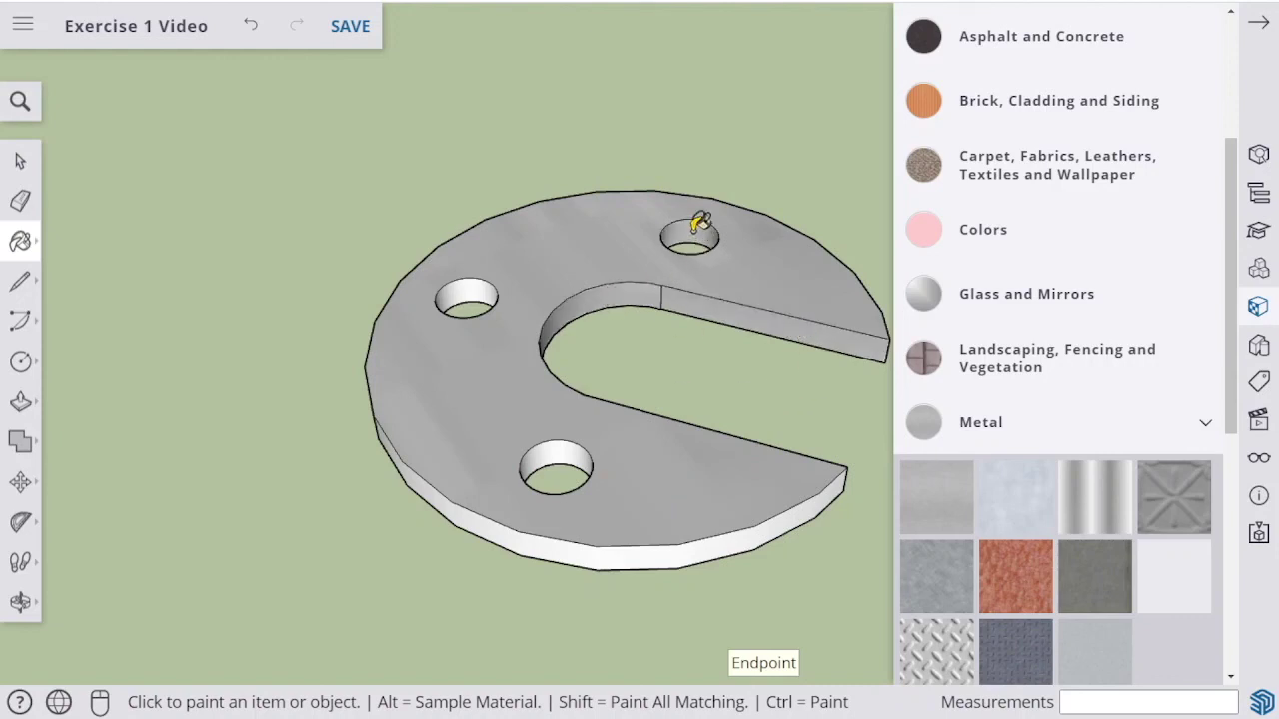
pyautogui.click(462, 290)
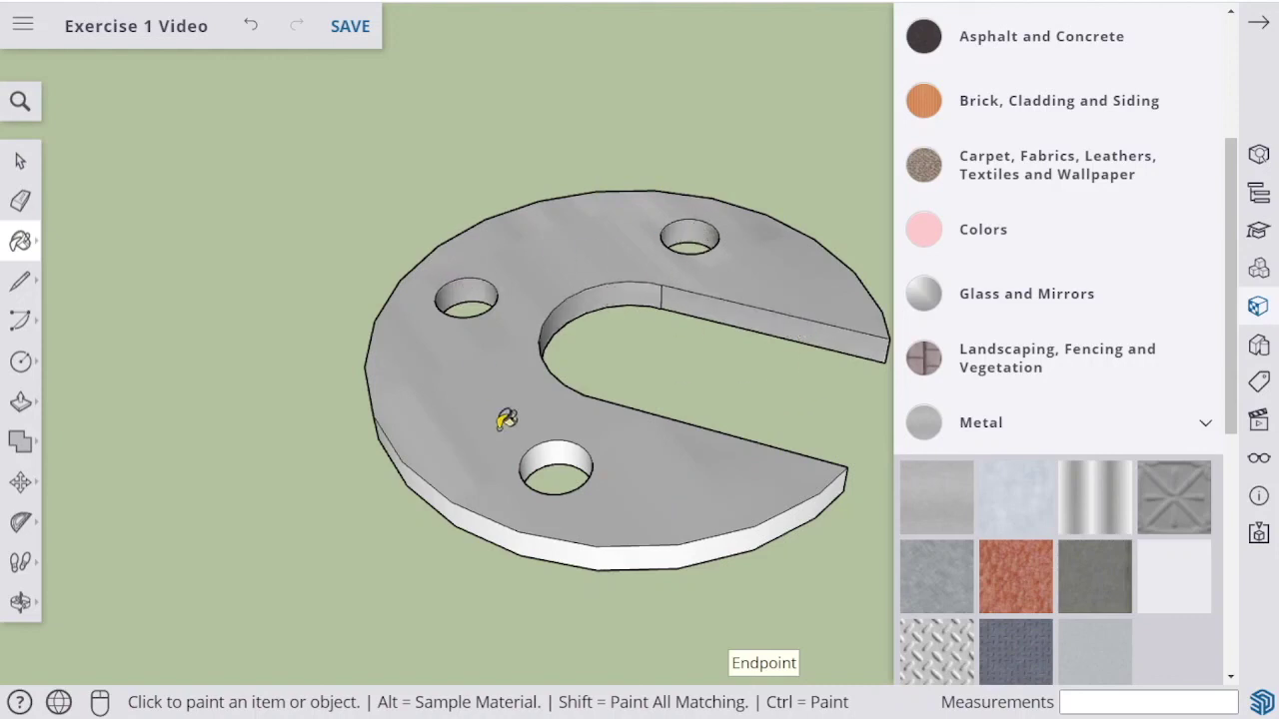
pyautogui.click(549, 447)
pyautogui.click(630, 550)
# Paint the disc's underside and the last unpainted slot face, then close the Materials panel.
pyautogui.moveTo(151, 602)
pyautogui.mouseDown(button='middle')
pyautogui.moveTo(274, 305)
pyautogui.moveTo(409, 323)
pyautogui.moveTo(400, 100)
pyautogui.mouseUp(button='middle')
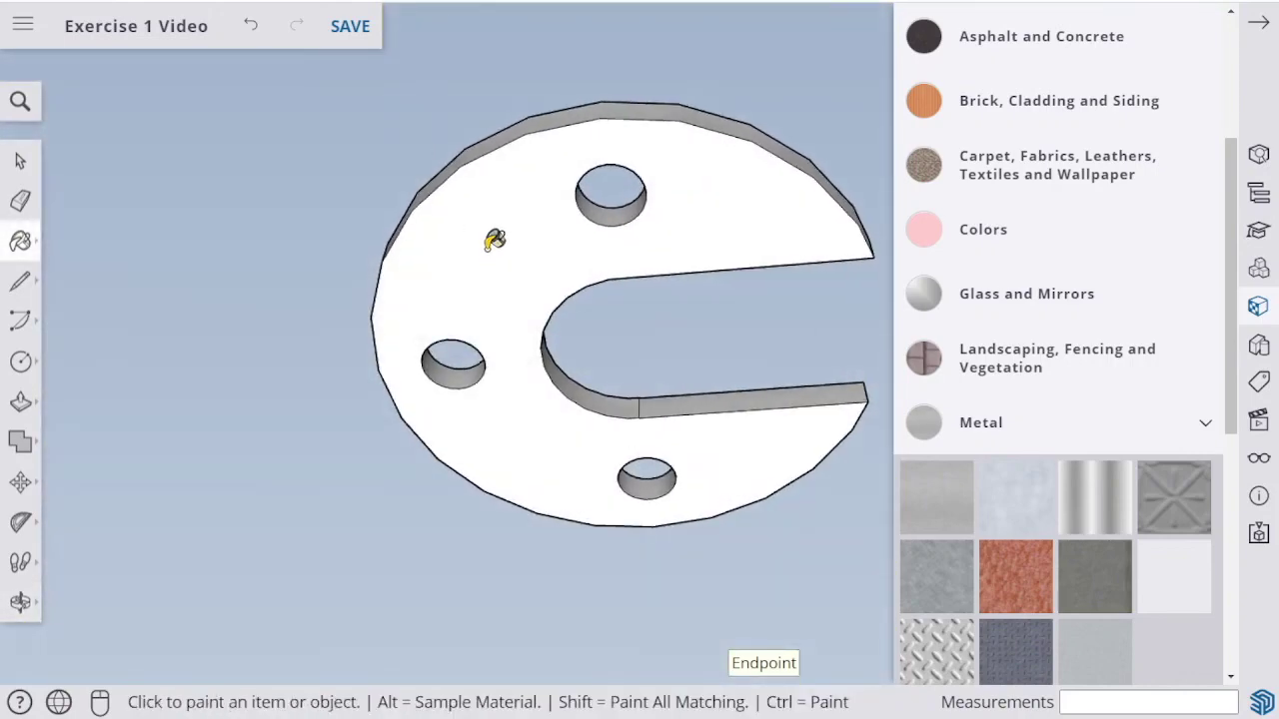
pyautogui.click(495, 240)
pyautogui.moveTo(733, 254)
pyautogui.mouseDown(button='middle')
pyautogui.moveTo(588, 339)
pyautogui.moveTo(23, 339)
pyautogui.moveTo(495, 322)
pyautogui.moveTo(283, 516)
pyautogui.moveTo(369, 423)
pyautogui.mouseUp(button='middle')
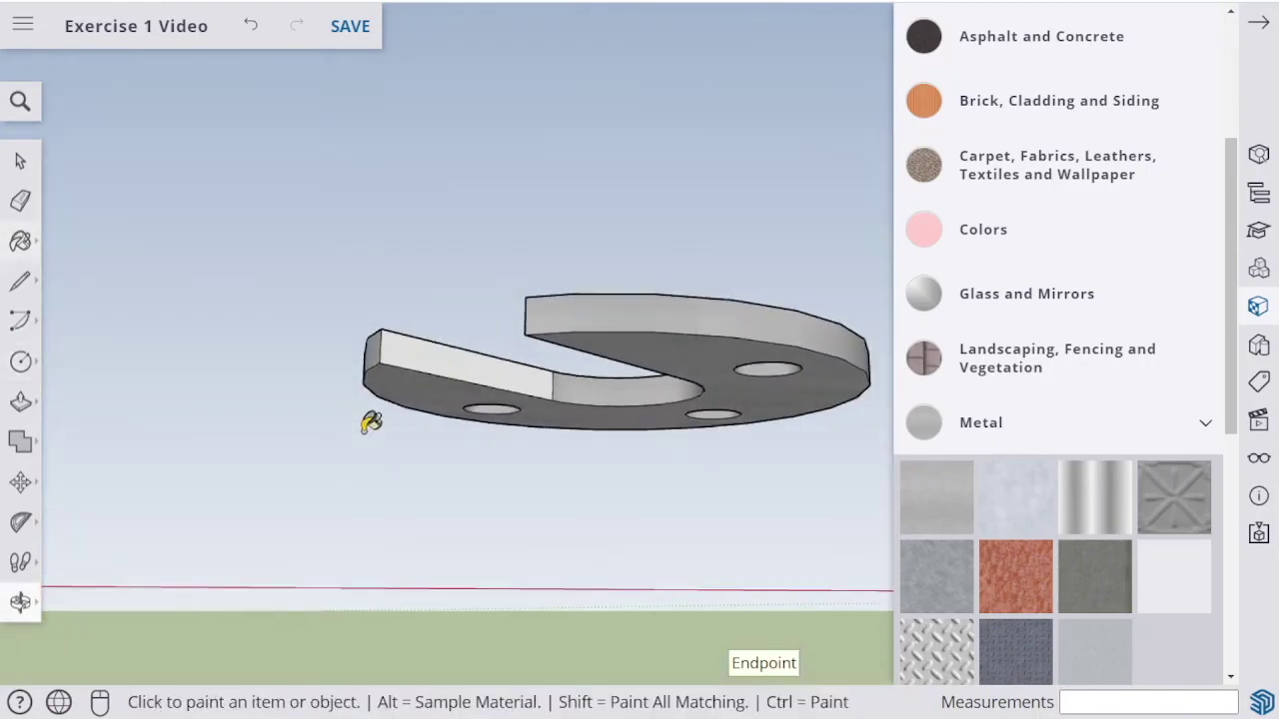
pyautogui.click(425, 352)
pyautogui.moveTo(425, 352); pyautogui.dragTo(320, 575, button='middle')
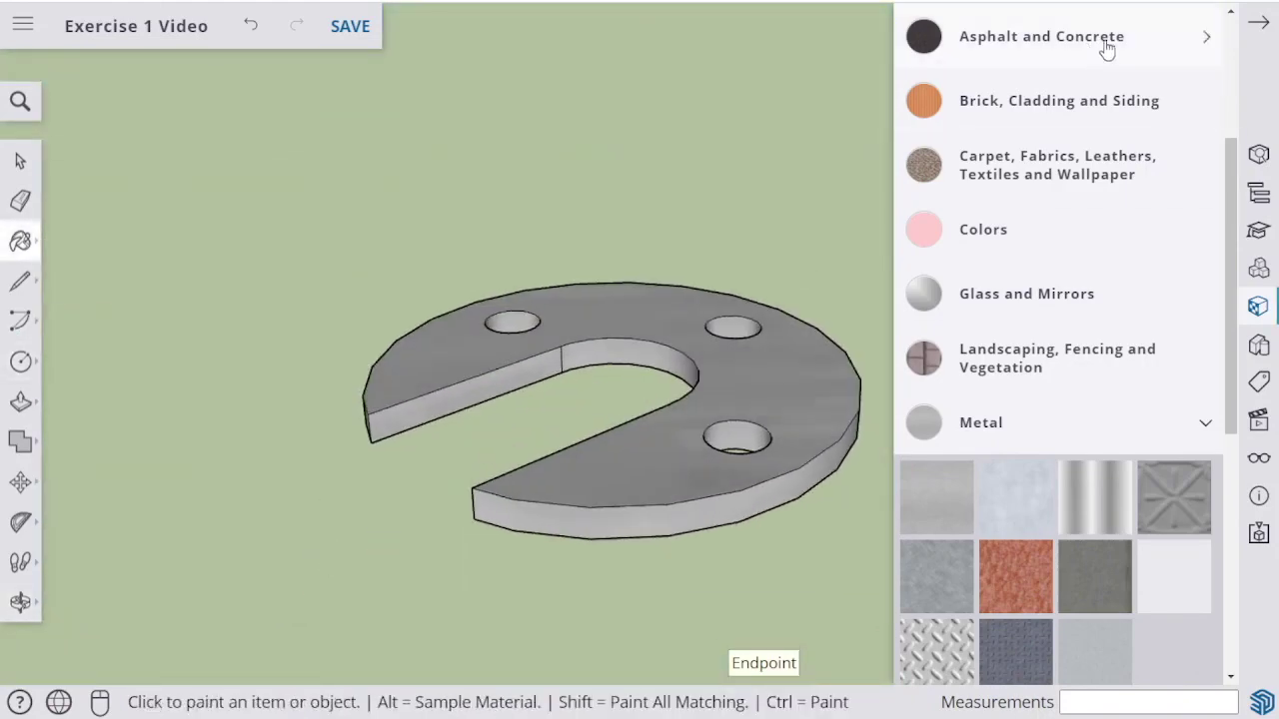
pyautogui.click(1262, 26)
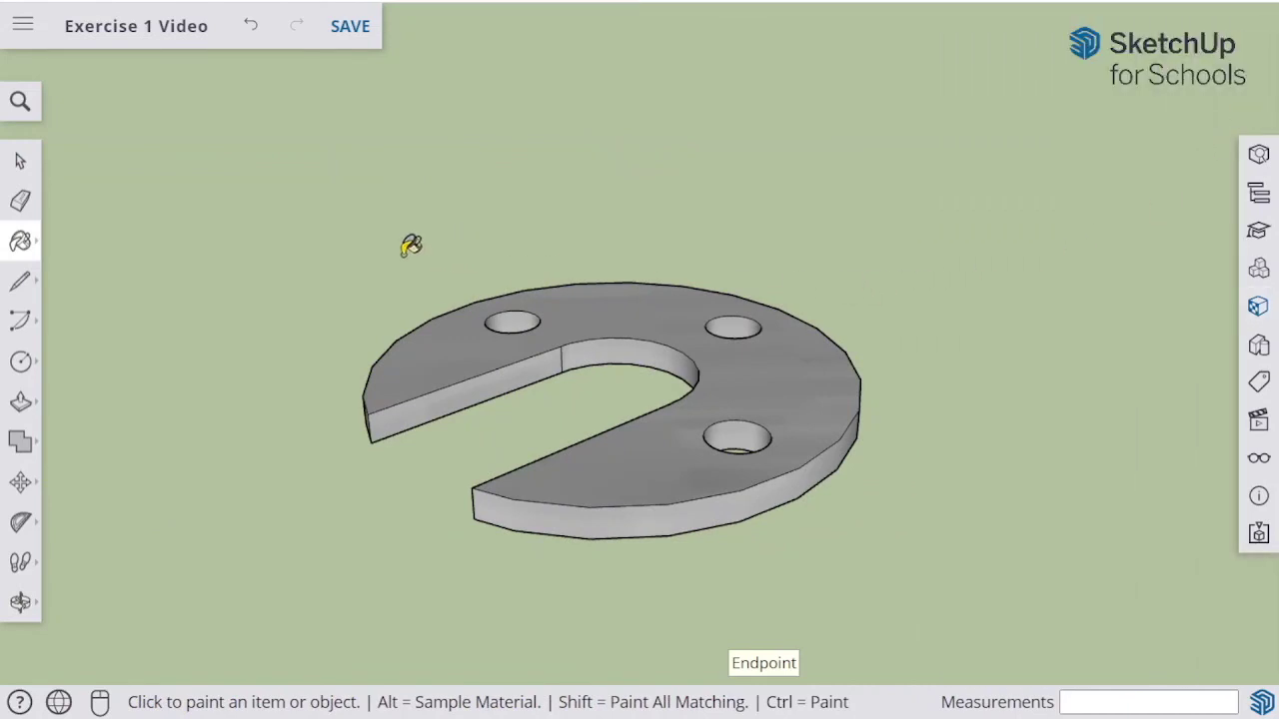
pyautogui.moveTo(887, 563); pyautogui.dragTo(1119, 590, button='middle')
pyautogui.moveTo(574, 538); pyautogui.dragTo(769, 575, button='middle')
pyautogui.moveTo(753, 363); pyautogui.dragTo(723, 488, button='middle')
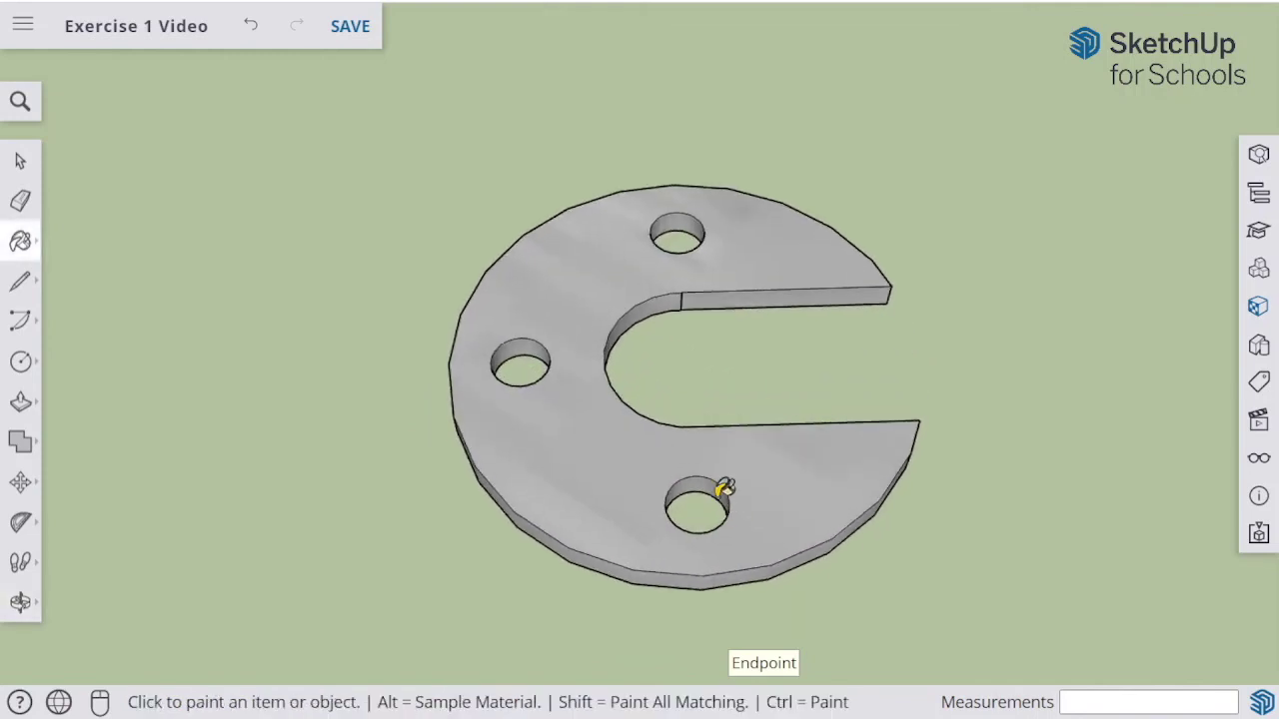